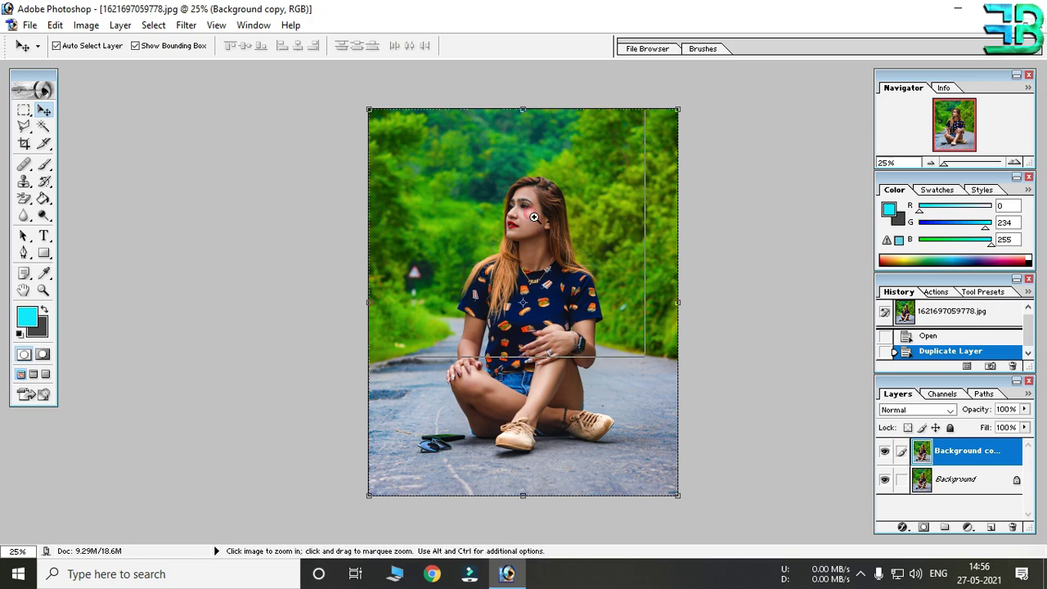
# - Inspect the woman's face and upper body up close in the duplicated photo layer
pyautogui.keyDown('ctrl'); pyautogui.click(531, 224); pyautogui.keyUp('ctrl')
pyautogui.keyDown('ctrl'); pyautogui.click(530, 225); pyautogui.keyUp('ctrl')
pyautogui.moveTo(597, 425); pyautogui.dragTo(545, 299)
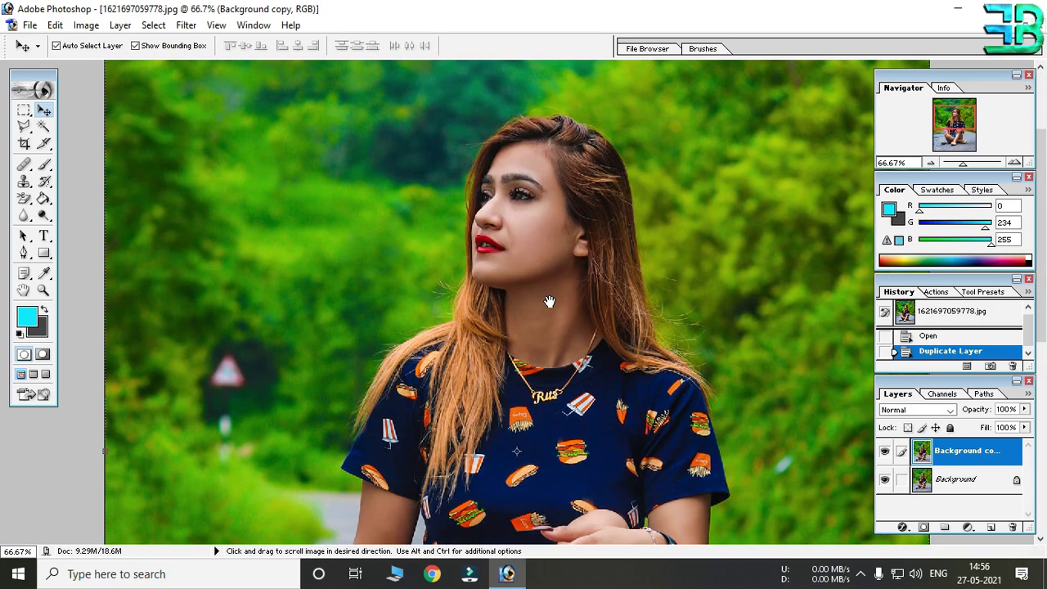
pyautogui.keyDown('ctrl'); pyautogui.click(540, 311); pyautogui.keyUp('ctrl')
pyautogui.keyDown('alt'); pyautogui.click(557, 277); pyautogui.keyUp('alt')
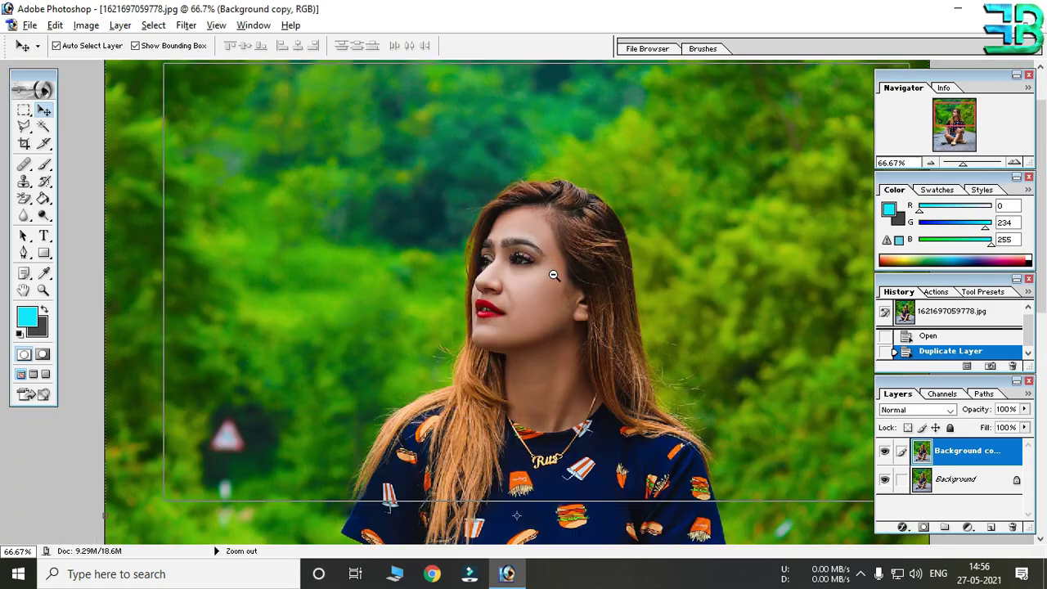
pyautogui.keyDown('alt'); pyautogui.click(551, 276); pyautogui.keyUp('alt')
pyautogui.keyDown('alt'); pyautogui.click(500, 311); pyautogui.keyUp('alt')
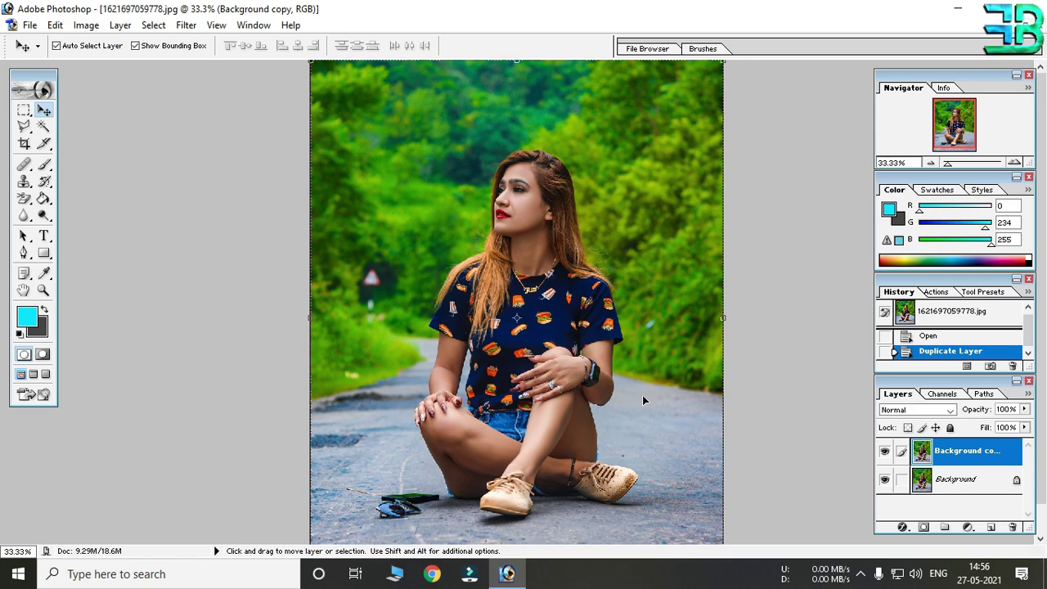
# - Add a Levels adjustment layer above the background copy and set the Blue channel's white input level to 223
pyautogui.click(968, 528)
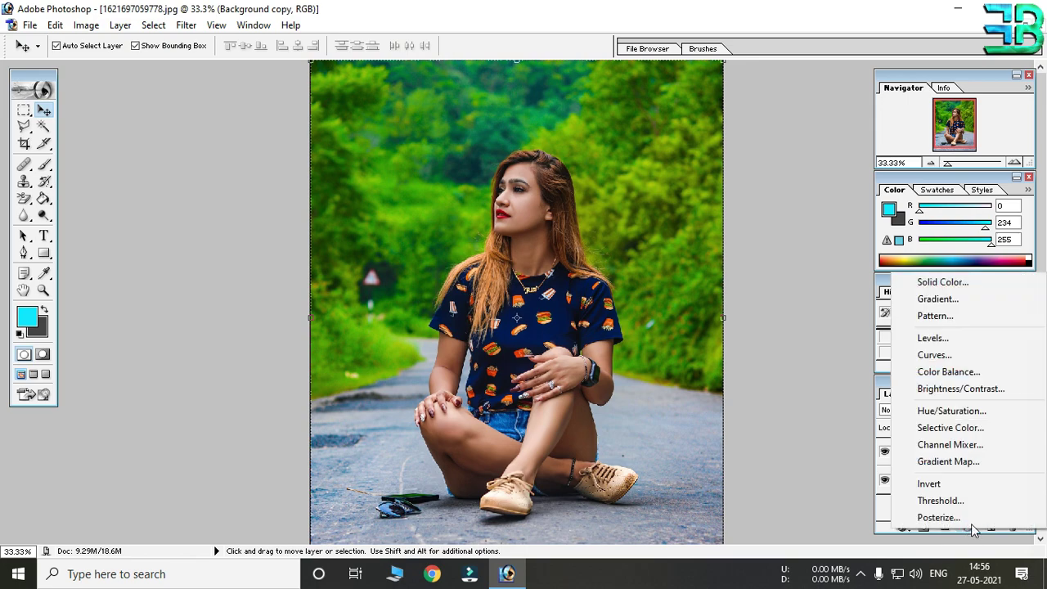
pyautogui.click(933, 337)
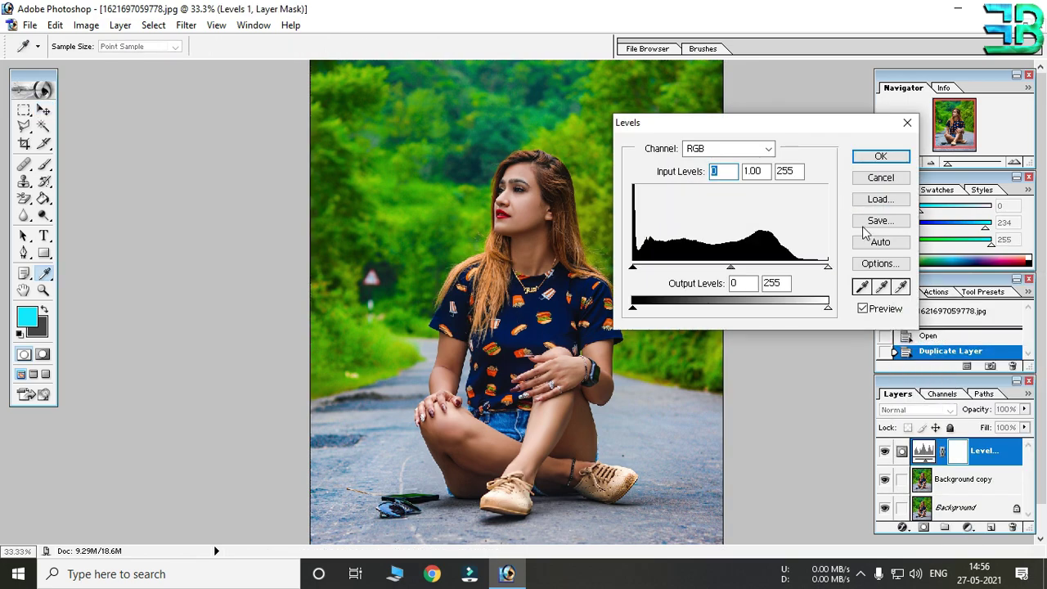
pyautogui.click(747, 151)
pyautogui.click(747, 205)
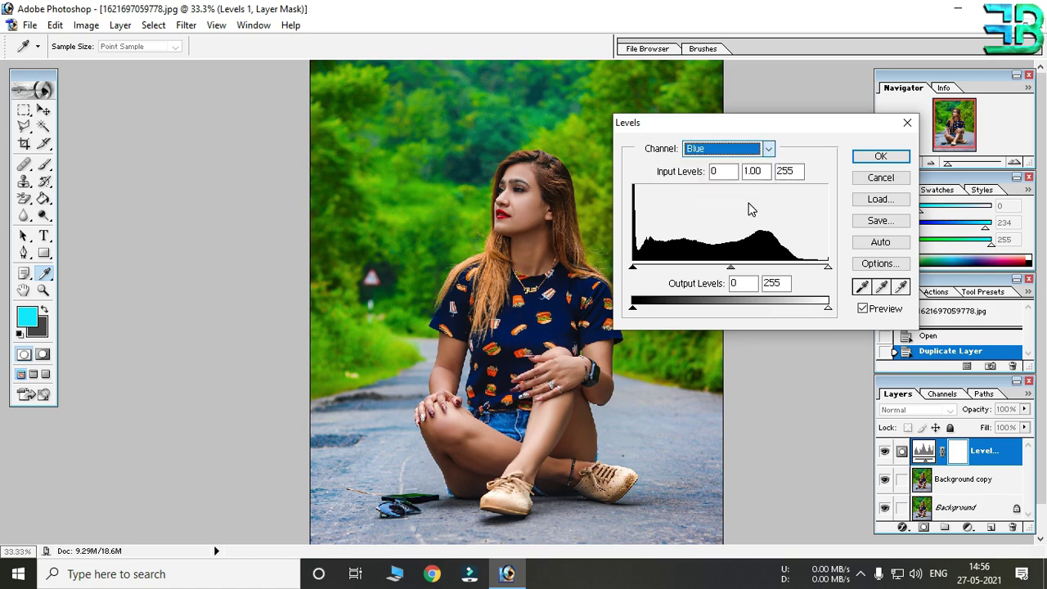
pyautogui.moveTo(828, 269); pyautogui.dragTo(803, 271)
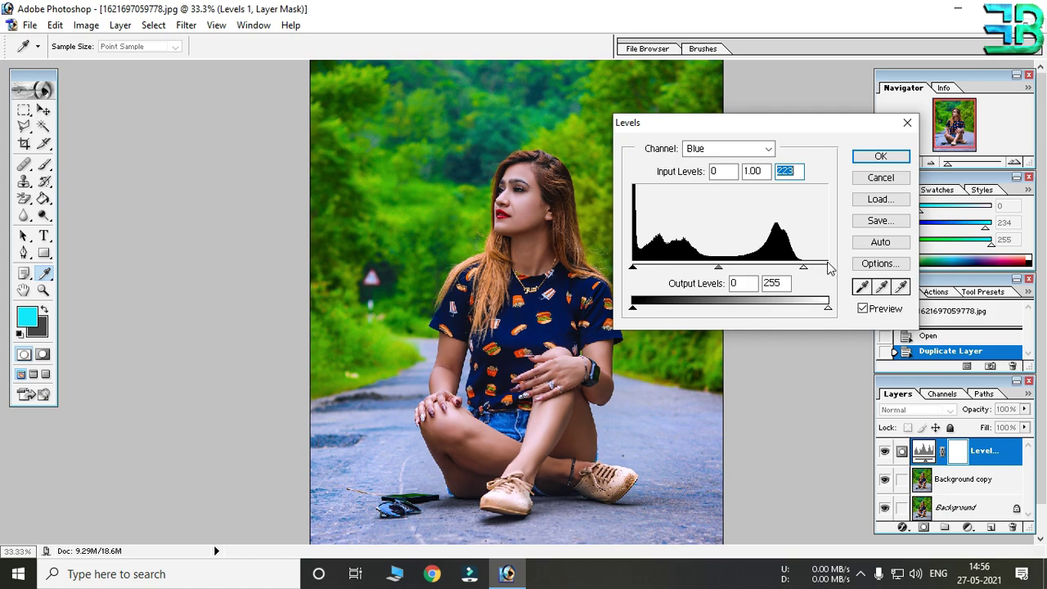
# - Lower the Green channel's white input level slightly and set the Red channel's white input level to 246
pyautogui.click(743, 152)
pyautogui.click(741, 197)
pyautogui.moveTo(827, 267); pyautogui.dragTo(805, 271)
pyautogui.click(733, 148)
pyautogui.click(730, 176)
pyautogui.moveTo(827, 270); pyautogui.dragTo(820, 270)
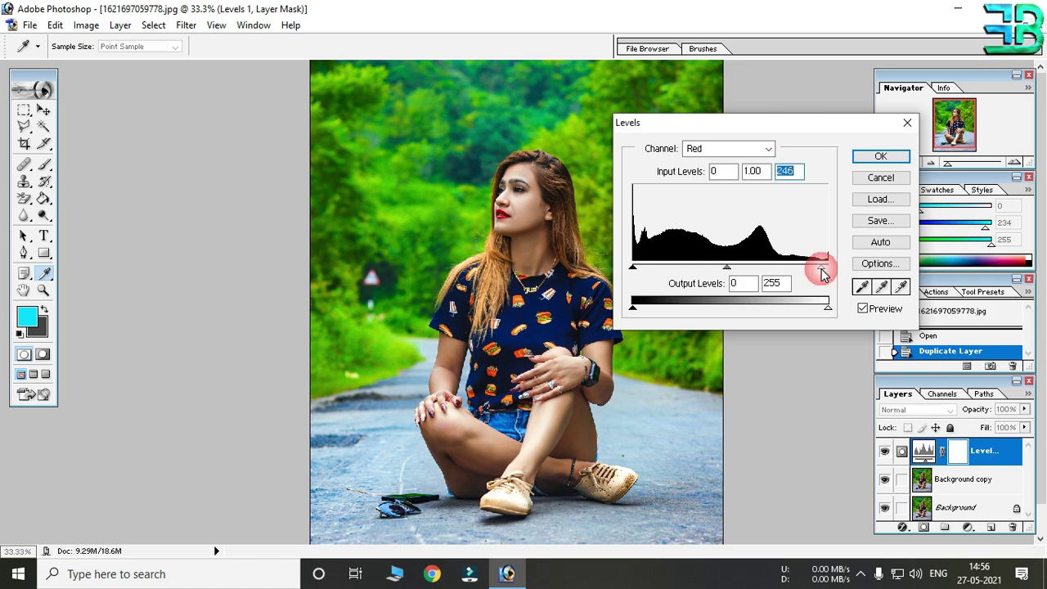
# - Set the Blue channel's white input level to 211, apply the Levels adjustment, and compare the photo with and without it
pyautogui.click(692, 147)
pyautogui.click(696, 203)
pyautogui.moveTo(805, 269)
pyautogui.mouseDown()
pyautogui.moveTo(832, 294)
pyautogui.moveTo(790, 262)
pyautogui.mouseUp()
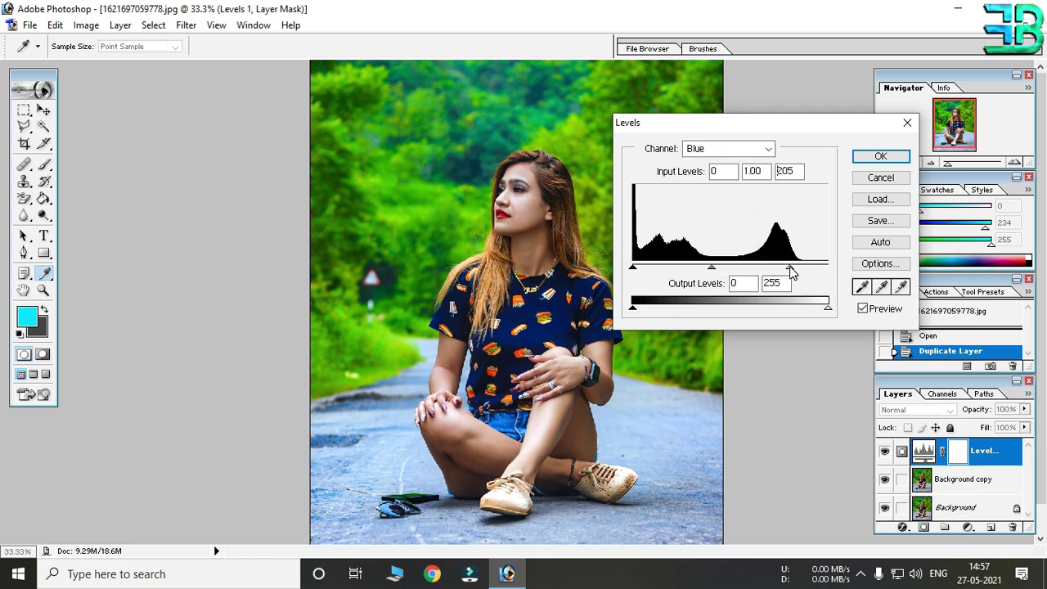
pyautogui.moveTo(796, 274); pyautogui.dragTo(794, 270)
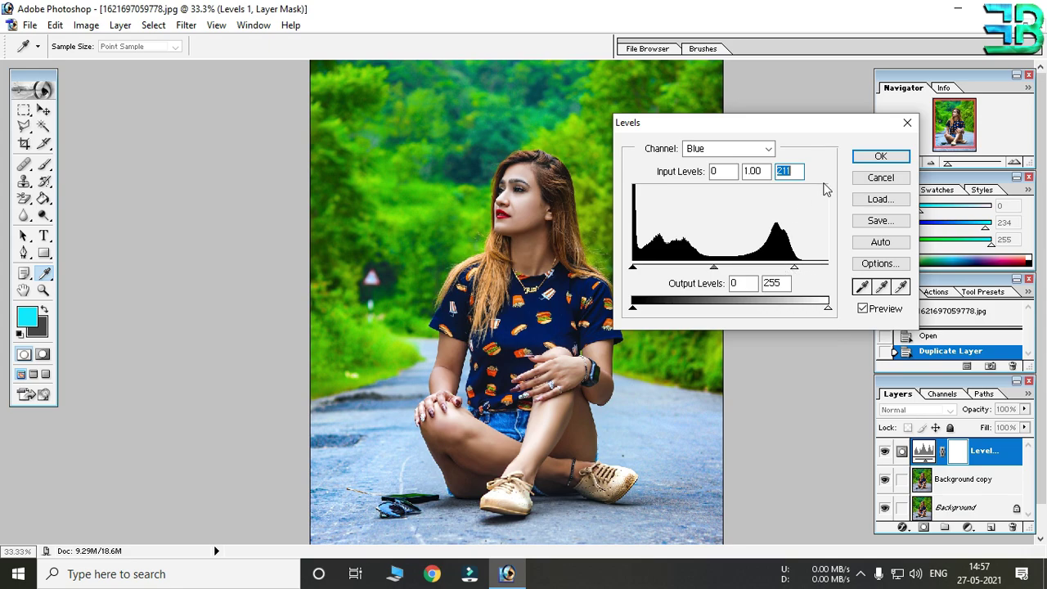
pyautogui.click(880, 156)
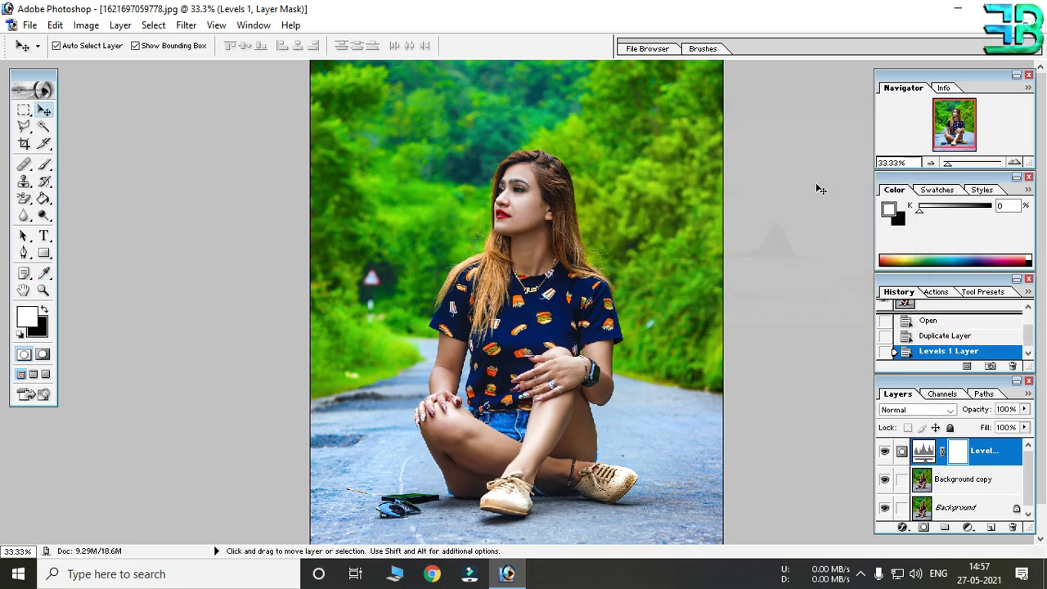
pyautogui.click(884, 450)
pyautogui.click(884, 451)
pyautogui.click(968, 528)
pyautogui.click(934, 354)
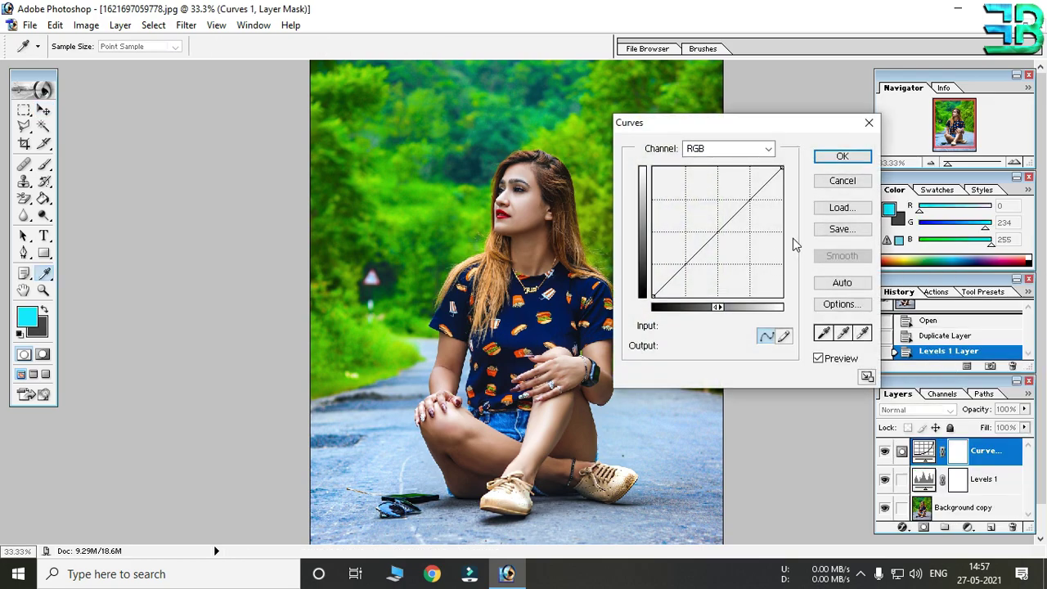
pyautogui.click(838, 284)
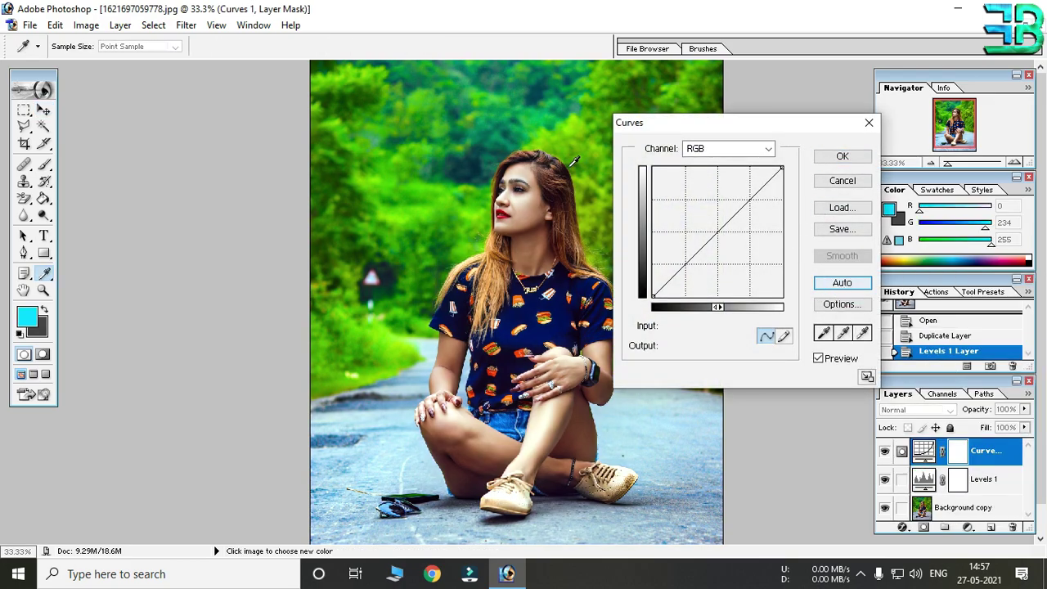
pyautogui.click(849, 186)
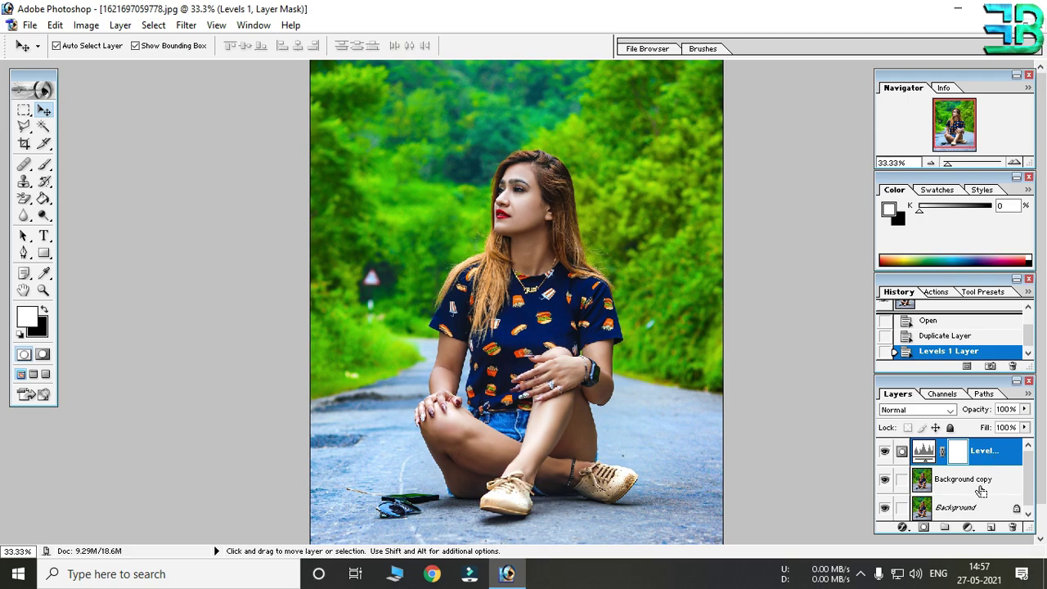
# - Merge the Levels adjustment layer down into the background copy
pyautogui.hotkey('ctrl', 'e')
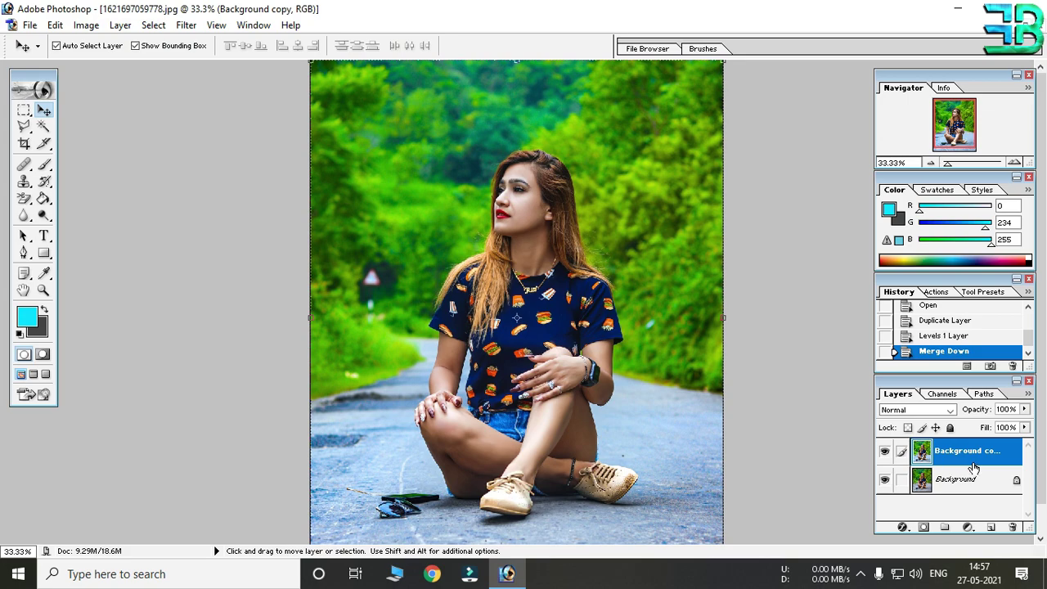
pyautogui.hotkey('ctrl', 'z')
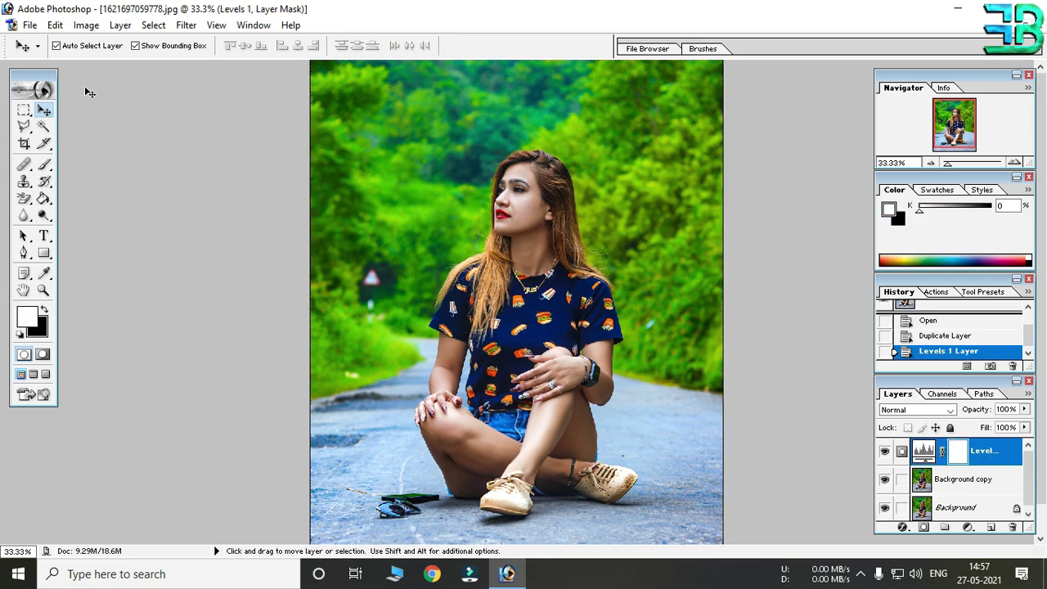
pyautogui.click(120, 25)
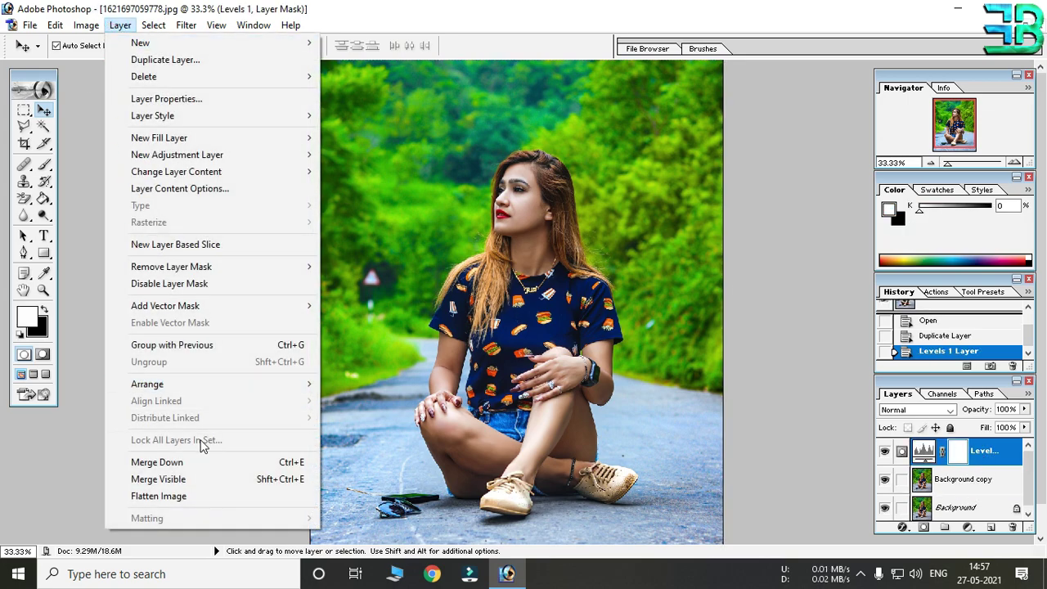
pyautogui.click(250, 463)
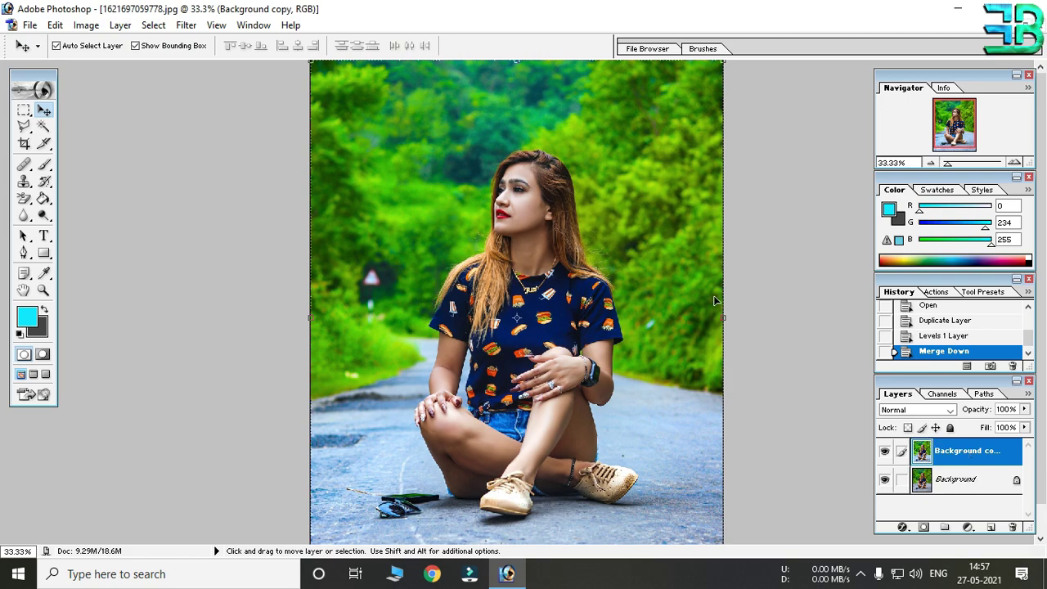
# - Duplicate the merged background copy and rename the new layer "Black and white"
pyautogui.rightClick(982, 458)
pyautogui.click(946, 315)
pyautogui.click(645, 247)
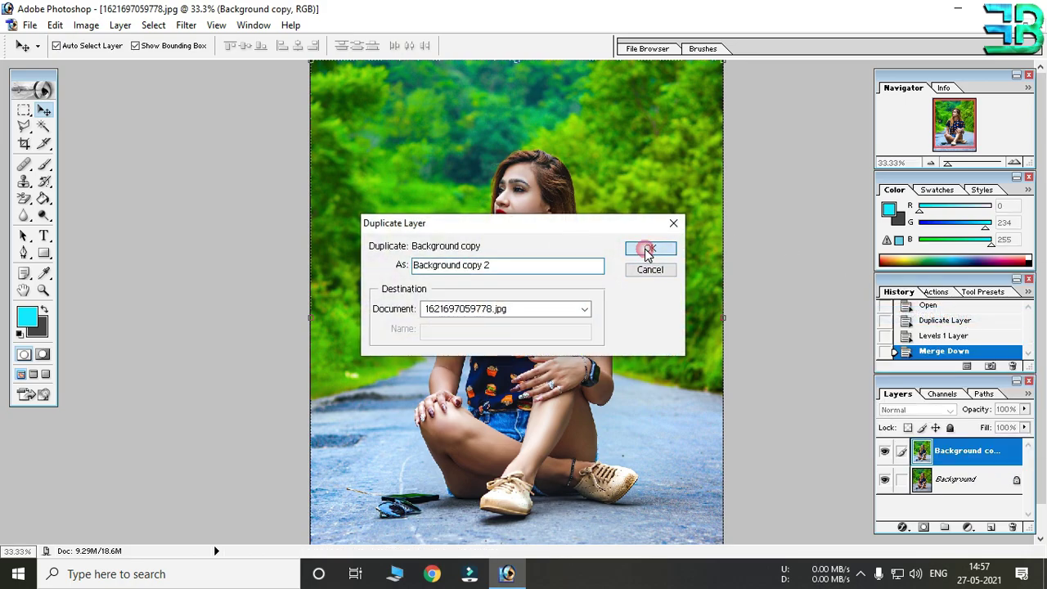
pyautogui.doubleClick(983, 458)
pyautogui.write('Black and white')
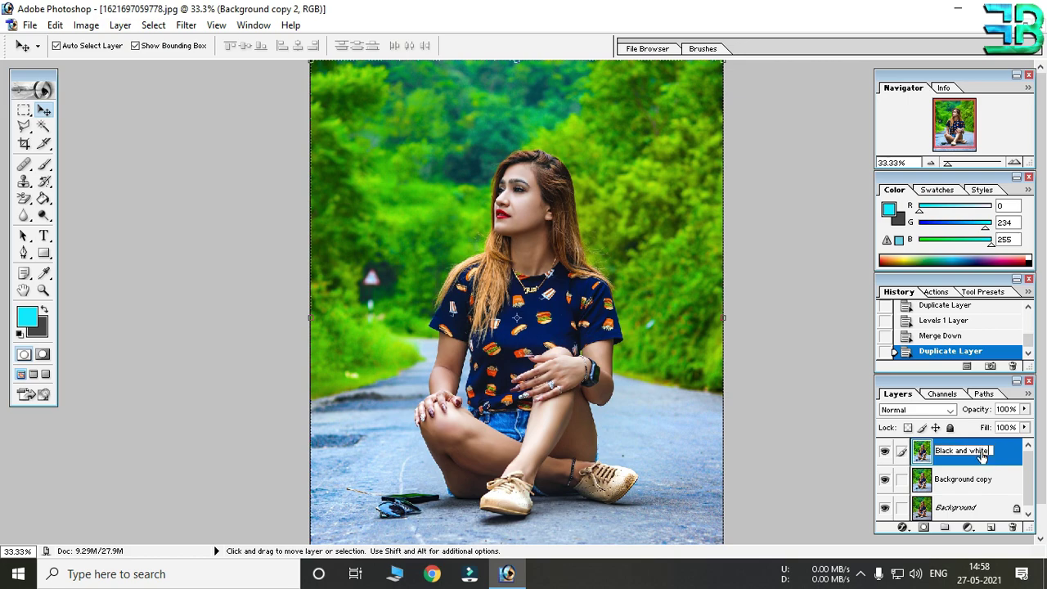
pyautogui.press('Return')
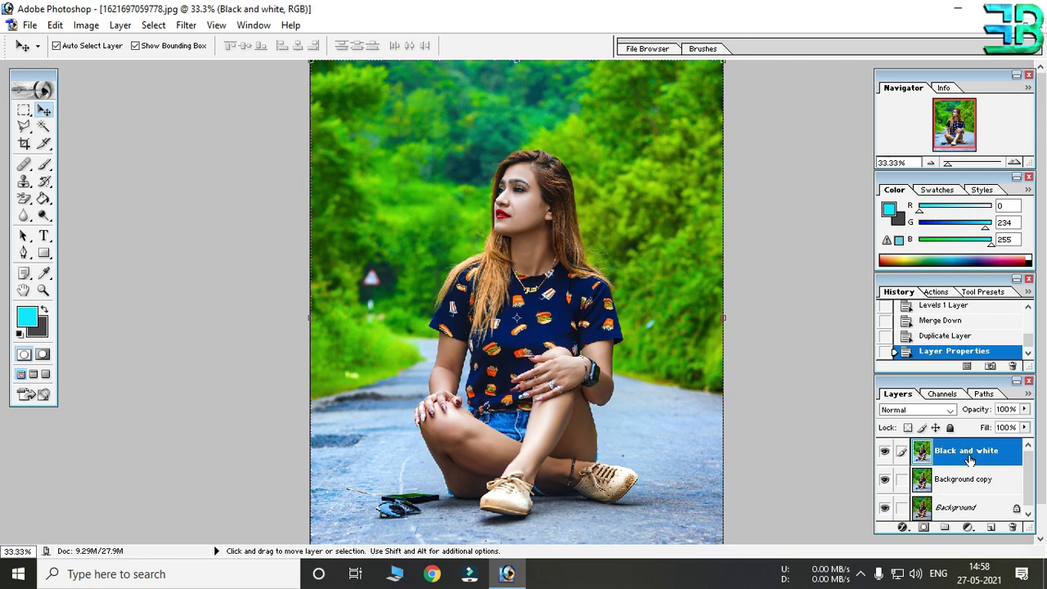
# - Add a Hue/Saturation adjustment layer above the Black and white layer and set the Reds saturation to -100
pyautogui.click(970, 526)
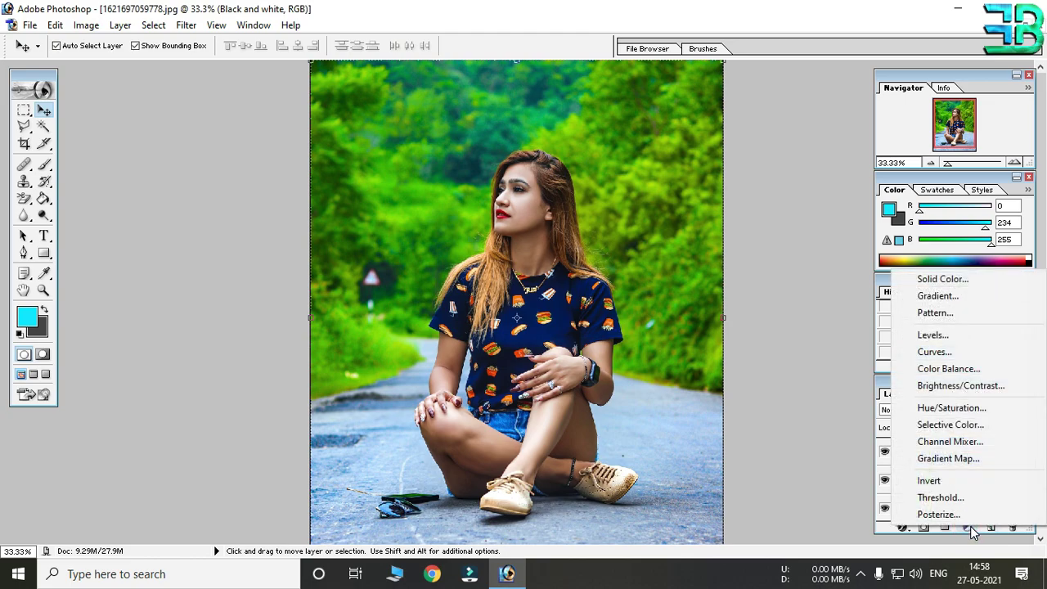
pyautogui.click(977, 522)
pyautogui.click(974, 524)
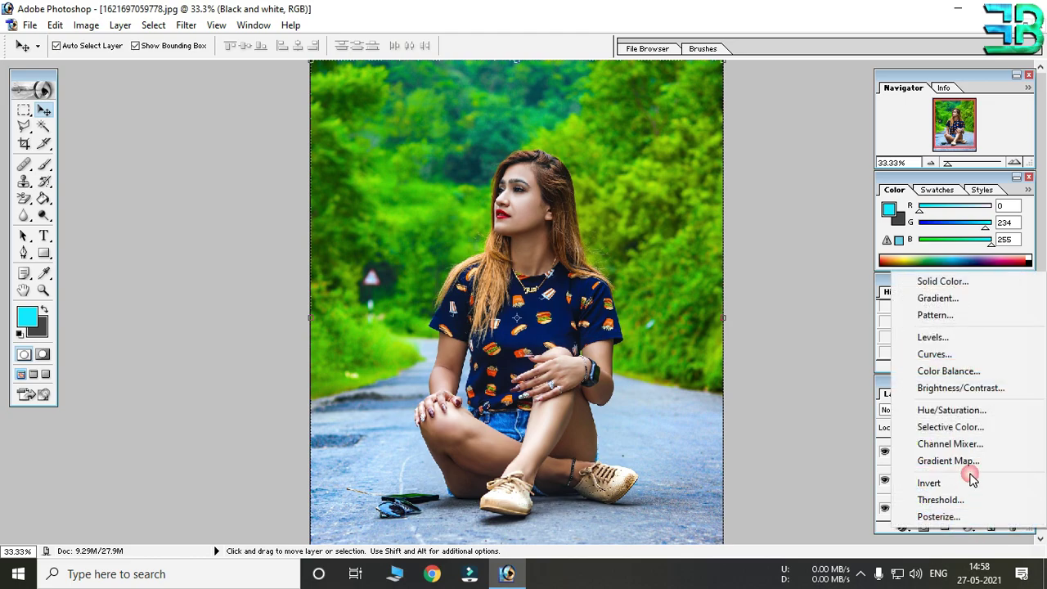
pyautogui.click(941, 406)
pyautogui.click(720, 151)
pyautogui.click(717, 157)
pyautogui.moveTo(734, 217); pyautogui.dragTo(585, 220)
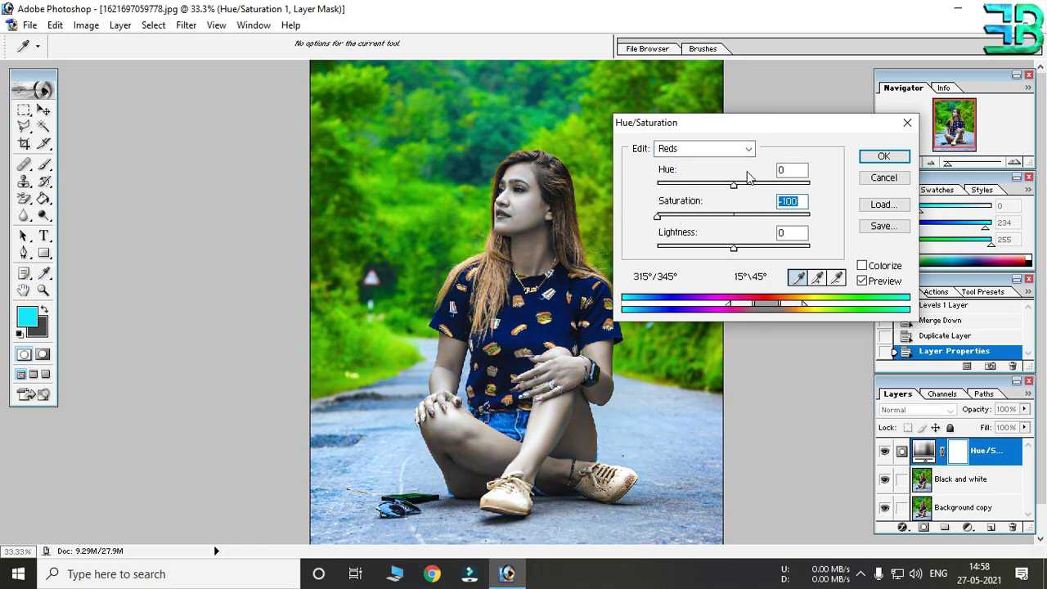
# - Set the saturation of both the Yellows and the Greens to -100
pyautogui.click(732, 148)
pyautogui.click(736, 187)
pyautogui.moveTo(734, 217); pyautogui.dragTo(652, 214)
pyautogui.click(720, 148)
pyautogui.click(704, 160)
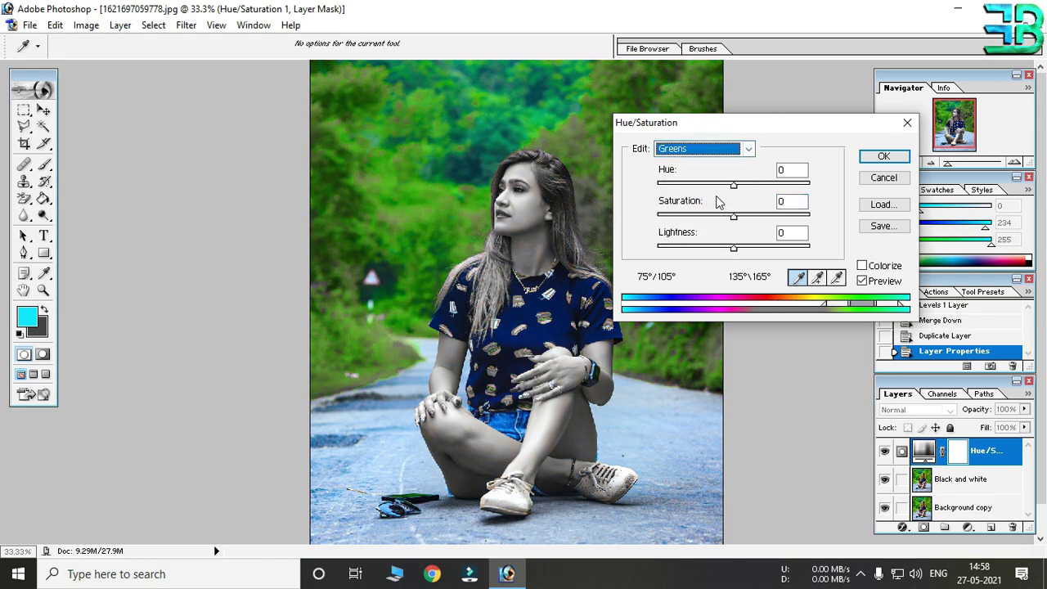
pyautogui.moveTo(734, 217); pyautogui.dragTo(658, 215)
# - Set the saturation of both the Cyans and the Blues to -100
pyautogui.click(701, 148)
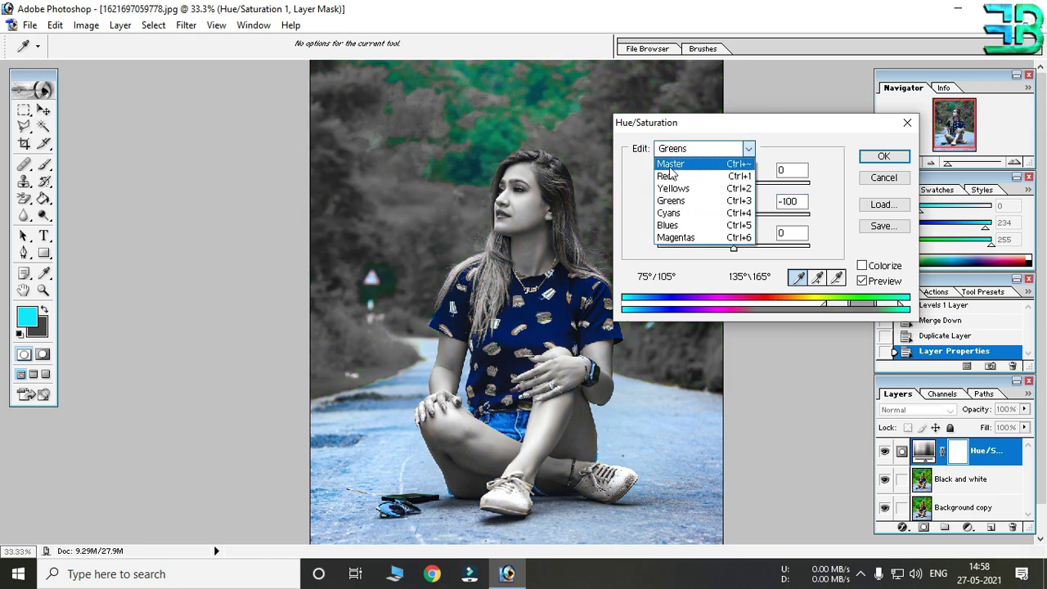
pyautogui.click(693, 200)
pyautogui.click(716, 148)
pyautogui.click(701, 217)
pyautogui.moveTo(734, 216); pyautogui.dragTo(658, 217)
pyautogui.click(708, 148)
pyautogui.click(708, 227)
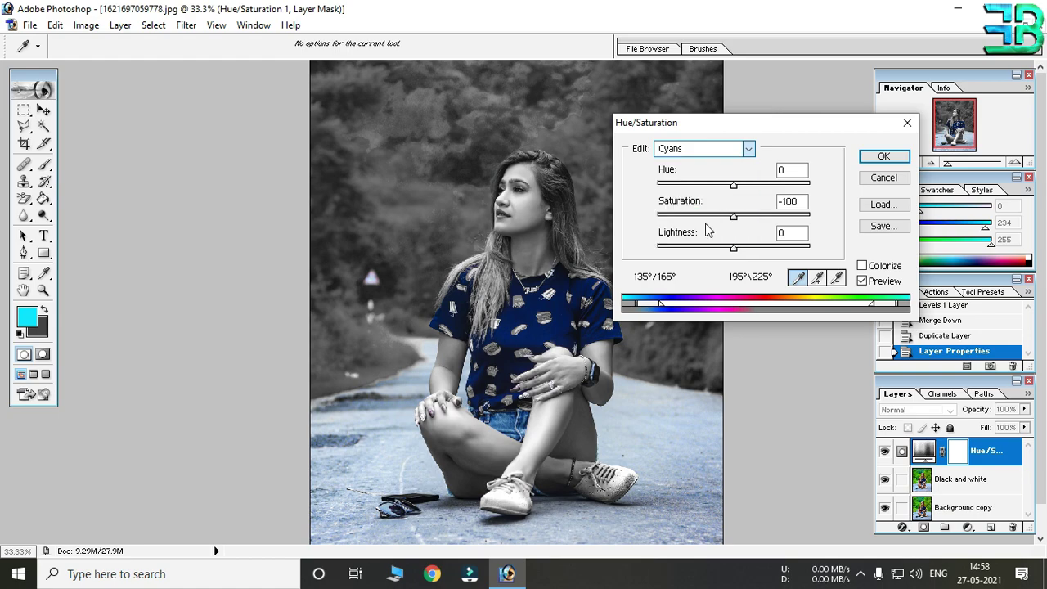
pyautogui.press('Down')
pyautogui.moveTo(734, 217); pyautogui.dragTo(646, 221)
# - Strongly reduce the Magentas saturation, and recheck the settings of the Blues, Cyans and Greens ranges
pyautogui.click(687, 149)
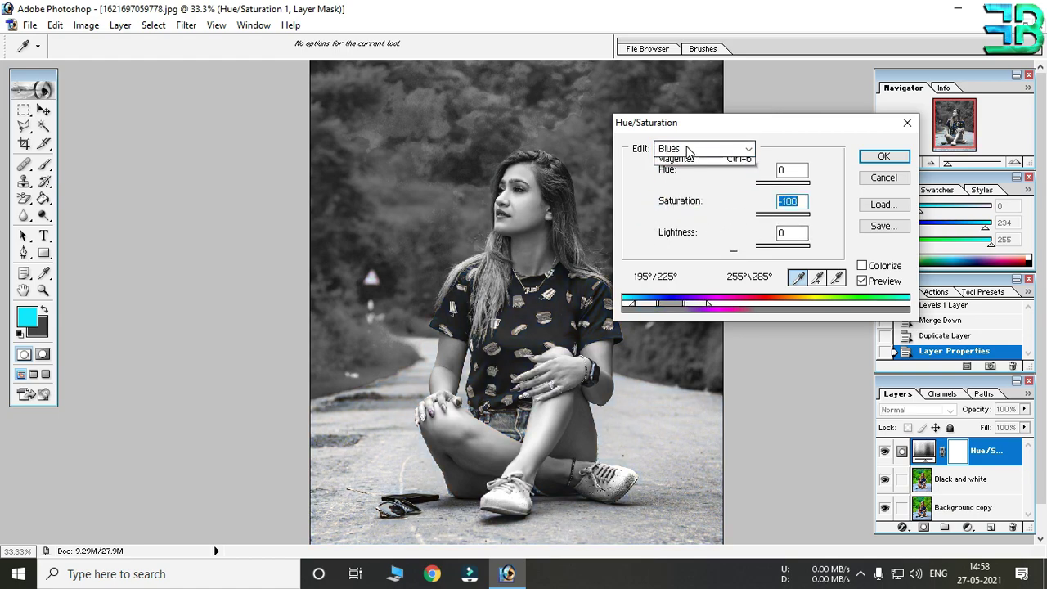
pyautogui.click(691, 236)
pyautogui.moveTo(733, 217); pyautogui.dragTo(680, 218)
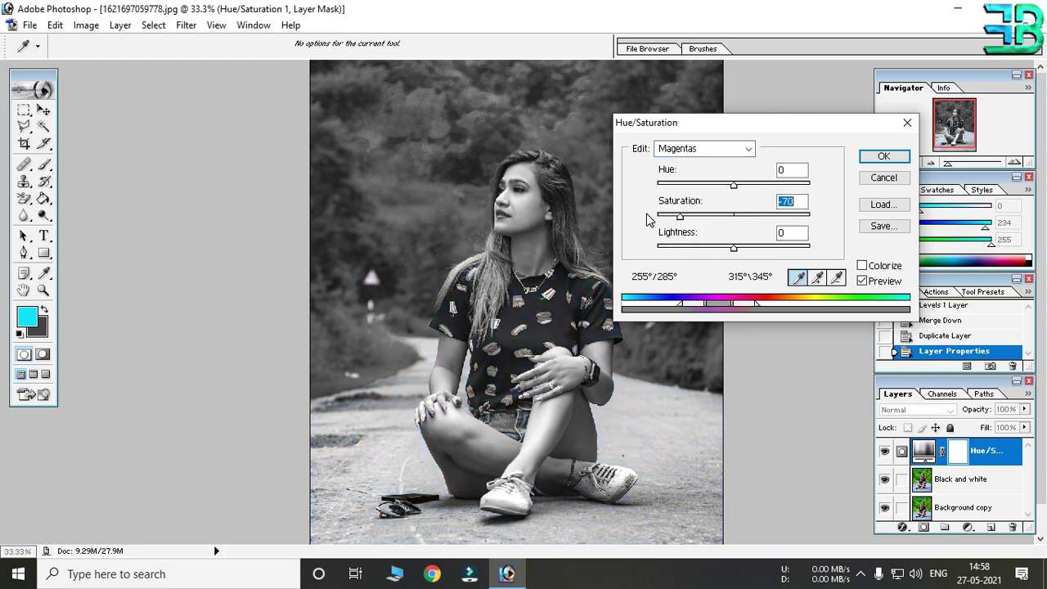
pyautogui.click(694, 150)
pyautogui.click(708, 228)
pyautogui.click(712, 150)
pyautogui.click(713, 211)
pyautogui.click(712, 150)
pyautogui.click(710, 200)
# - Set the Master saturation to -100 with lightness at 0, and apply the Hue/Saturation adjustment
pyautogui.click(705, 148)
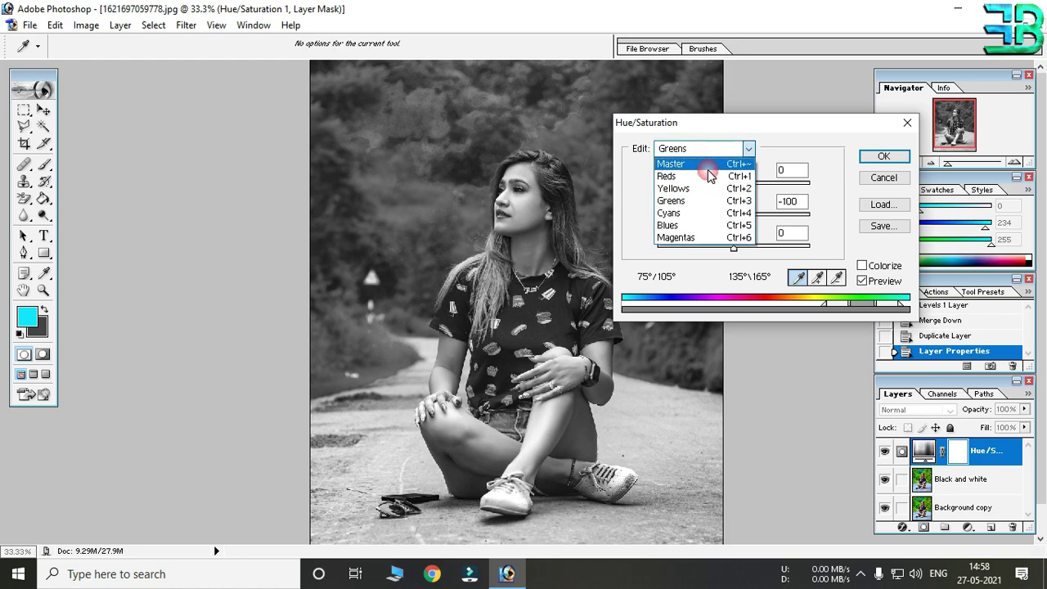
pyautogui.click(708, 166)
pyautogui.moveTo(733, 215); pyautogui.dragTo(630, 219)
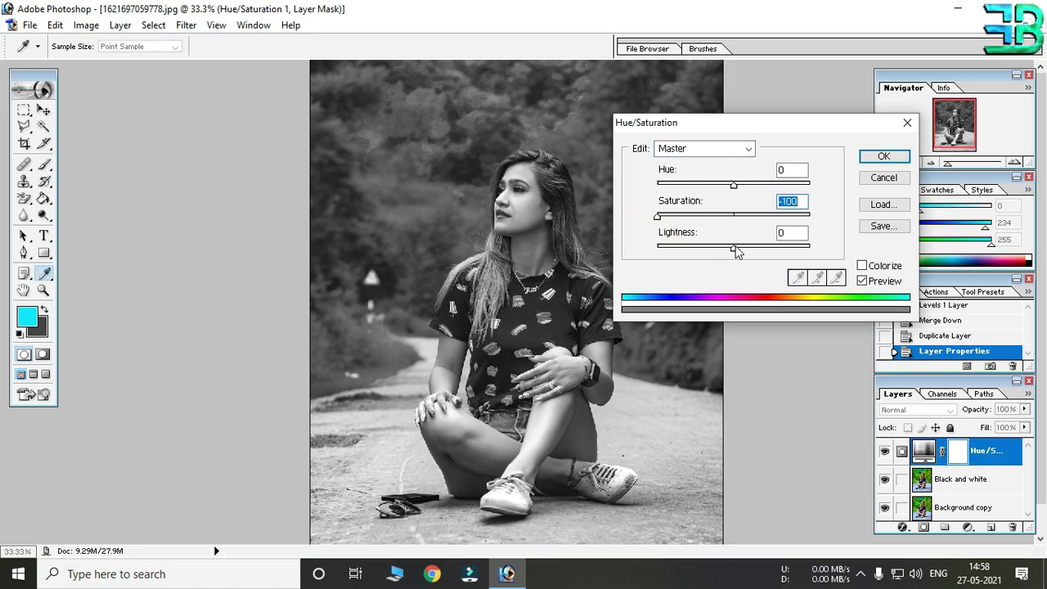
pyautogui.moveTo(739, 254)
pyautogui.mouseDown()
pyautogui.moveTo(747, 257)
pyautogui.moveTo(734, 254)
pyautogui.mouseUp()
pyautogui.click(884, 156)
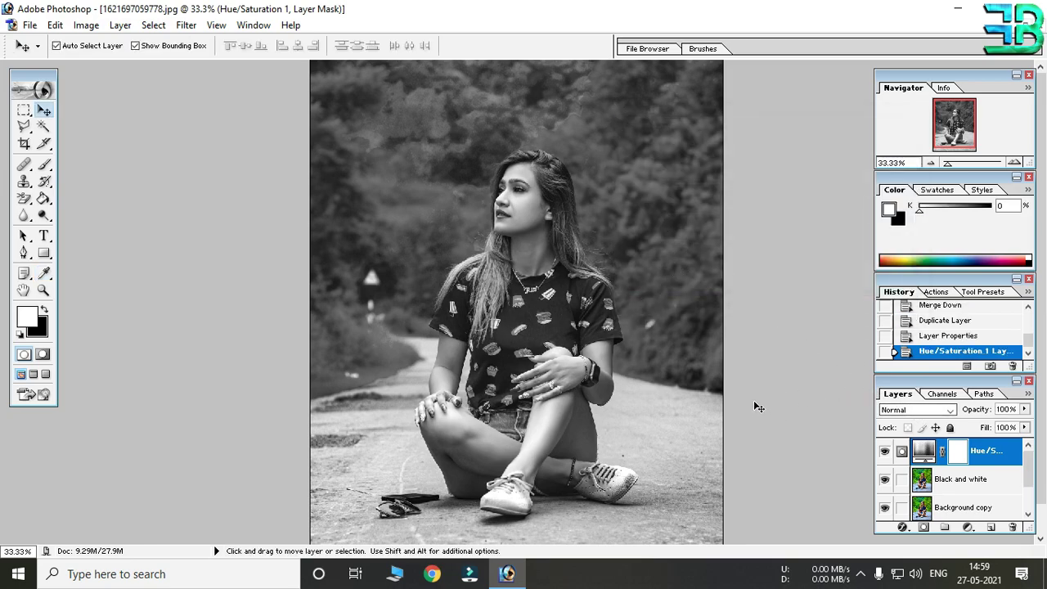
# - Reopen the Hue/Saturation adjustment layer's settings and raise the Reds lightness to +11
pyautogui.doubleClick(938, 460)
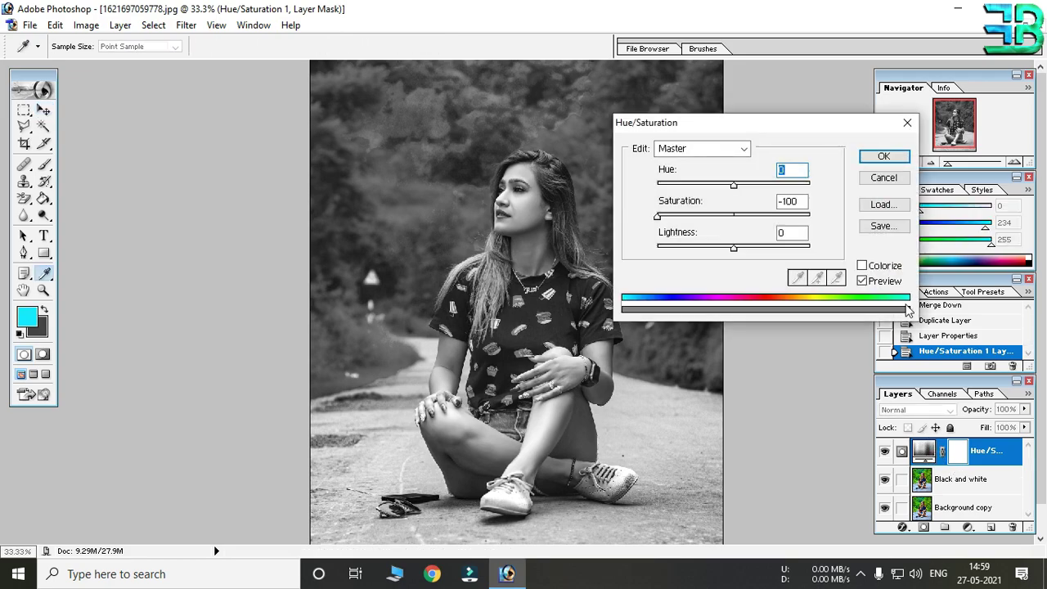
pyautogui.moveTo(733, 186)
pyautogui.mouseDown()
pyautogui.moveTo(759, 194)
pyautogui.moveTo(715, 187)
pyautogui.mouseUp()
pyautogui.write('0')
pyautogui.click(742, 150)
pyautogui.click(725, 180)
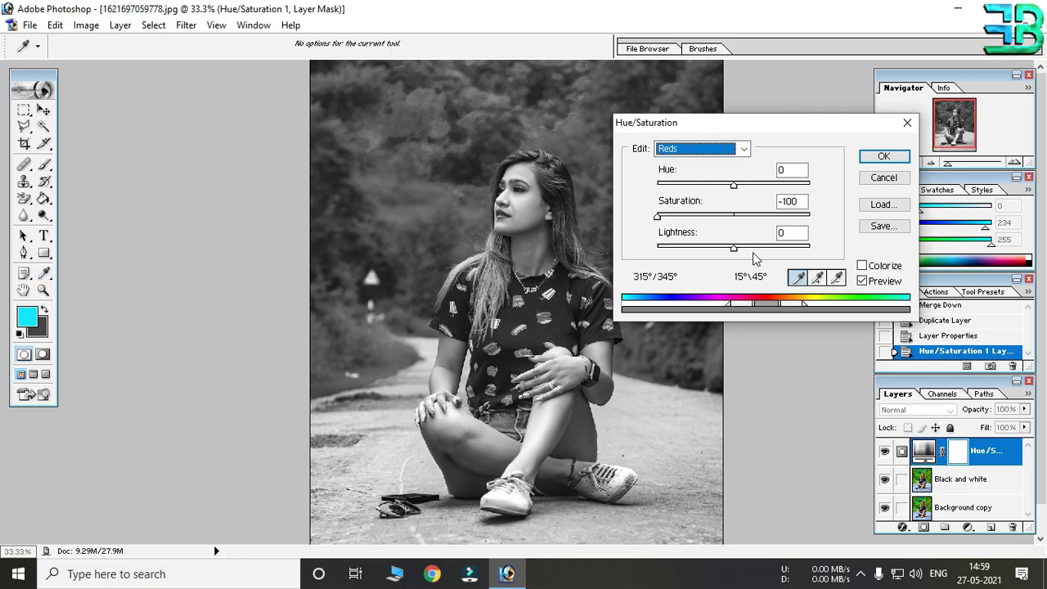
pyautogui.moveTo(734, 248)
pyautogui.mouseDown()
pyautogui.moveTo(705, 250)
pyautogui.moveTo(742, 250)
pyautogui.mouseUp()
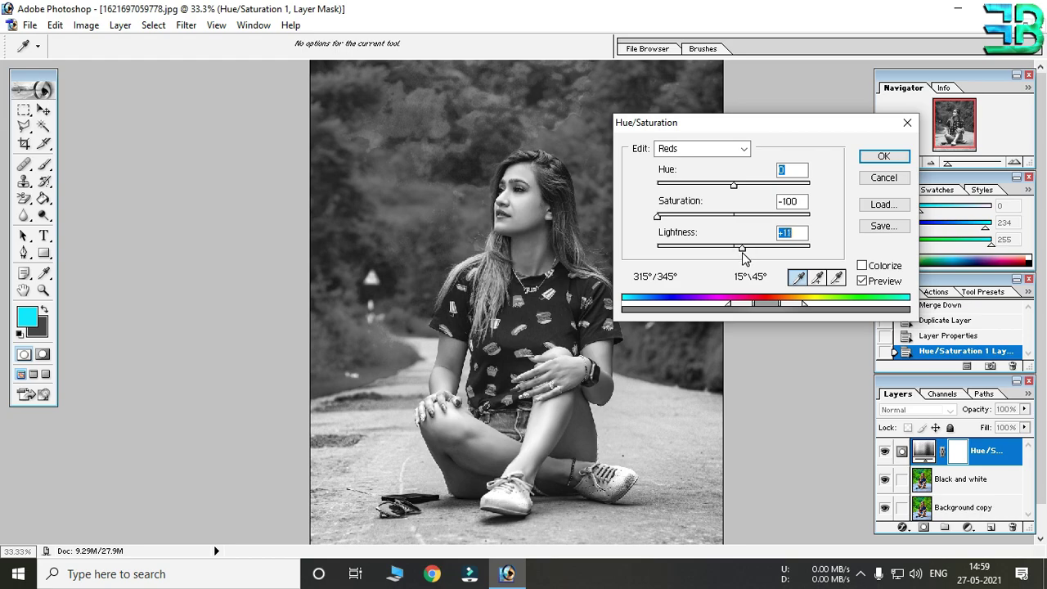
# - Set the lightness of the Yellows to +9 and of the Greens to +13
pyautogui.click(703, 152)
pyautogui.click(673, 188)
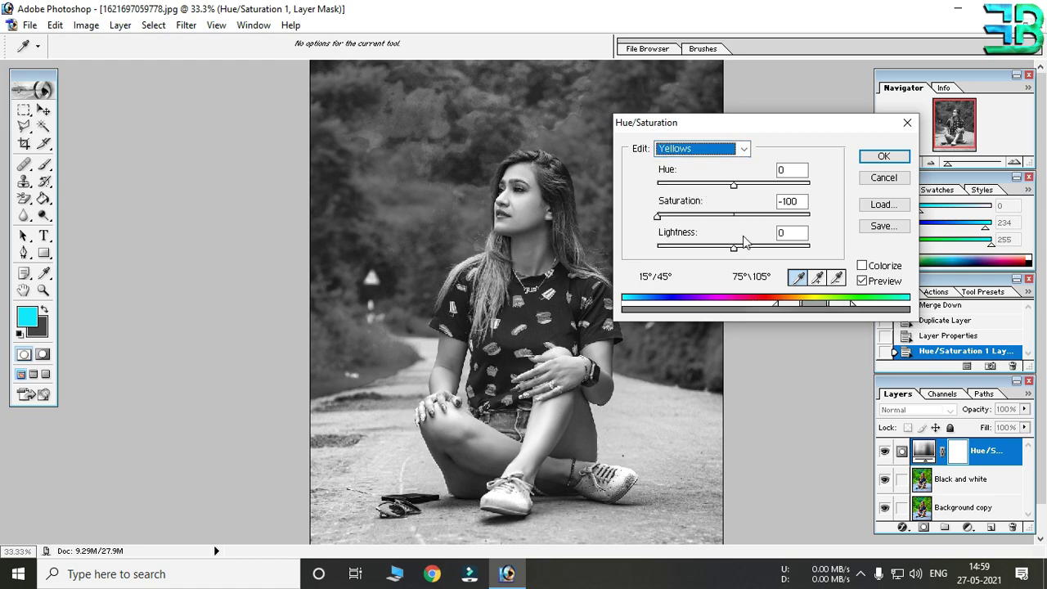
pyautogui.moveTo(734, 251); pyautogui.dragTo(742, 254)
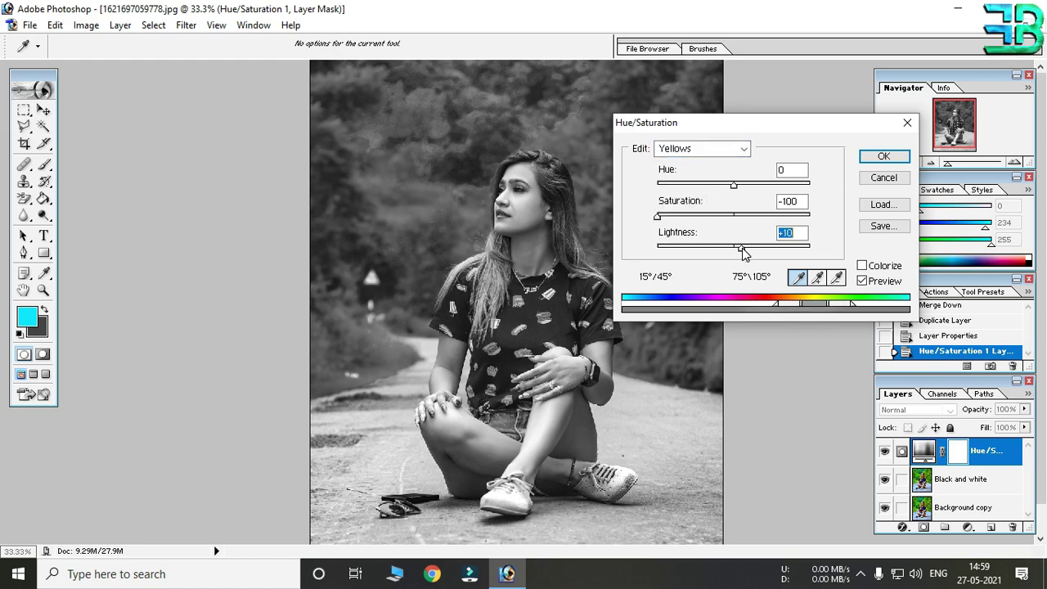
pyautogui.click(707, 149)
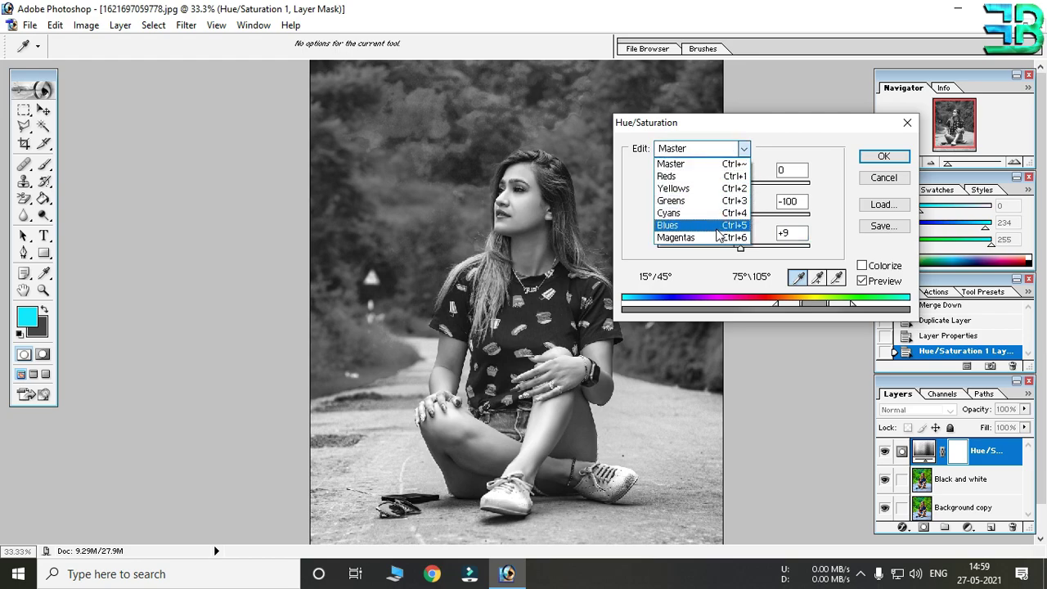
pyautogui.click(673, 201)
pyautogui.moveTo(734, 247)
pyautogui.mouseDown()
pyautogui.moveTo(720, 248)
pyautogui.moveTo(743, 249)
pyautogui.mouseUp()
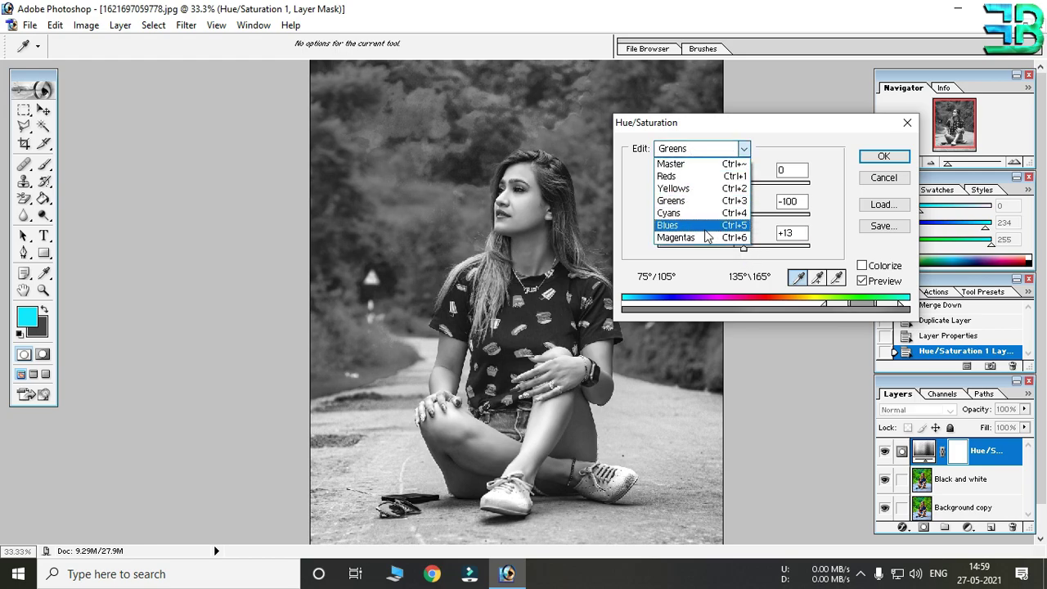
# - Set the Blues lightness to -18 and try a Magentas lightness change, leaving that value at 0
pyautogui.click(668, 225)
pyautogui.moveTo(734, 245); pyautogui.dragTo(717, 250)
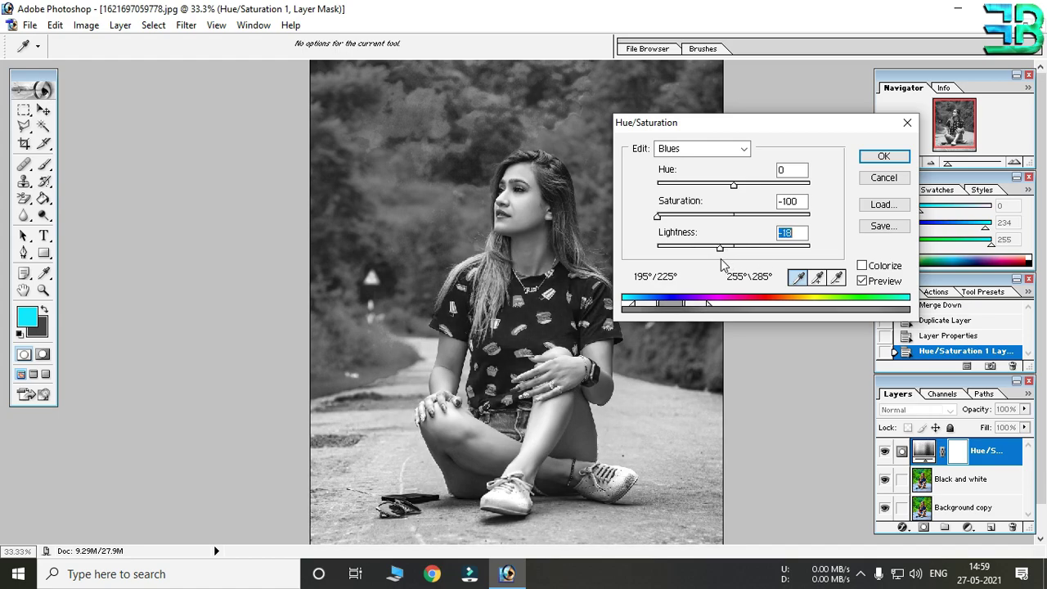
pyautogui.click(708, 149)
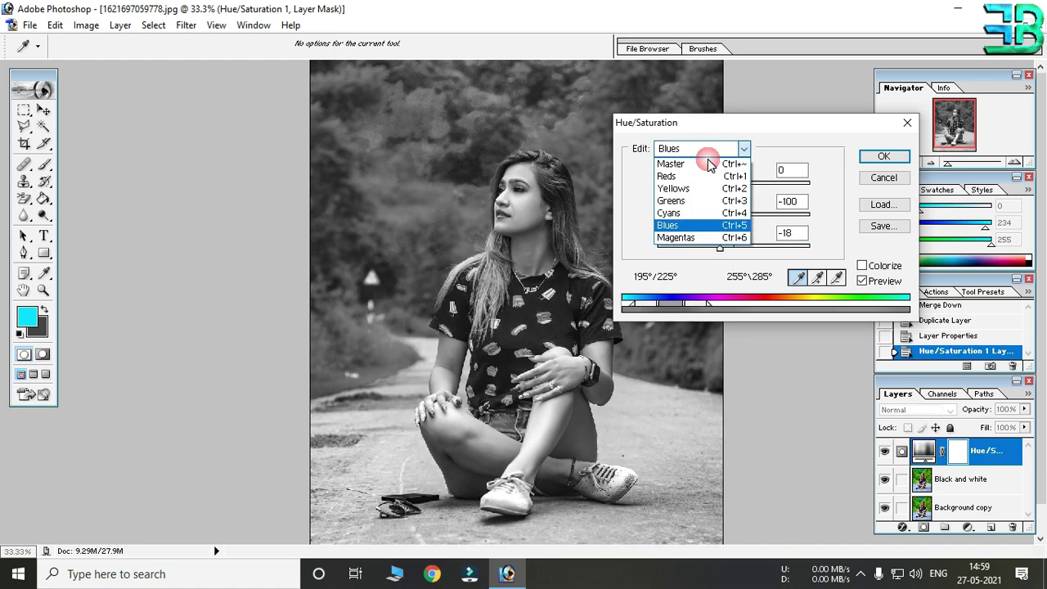
pyautogui.click(724, 237)
pyautogui.moveTo(734, 247)
pyautogui.mouseDown()
pyautogui.moveTo(724, 251)
pyautogui.moveTo(747, 253)
pyautogui.moveTo(712, 253)
pyautogui.moveTo(738, 259)
pyautogui.mouseUp()
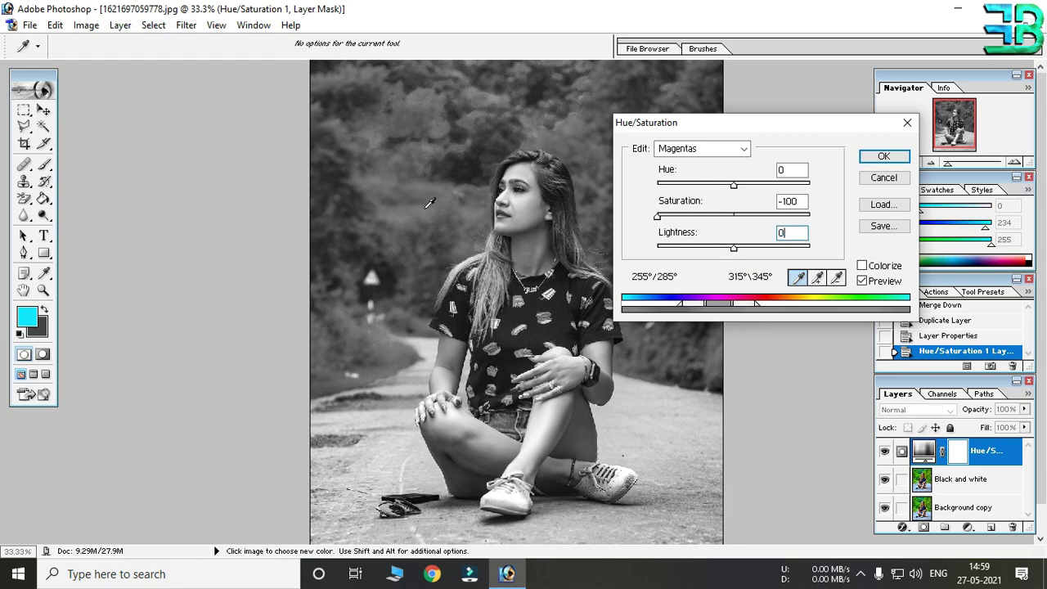
# - Lower the Cyans lightness and apply the modified Hue/Saturation settings
pyautogui.click(722, 155)
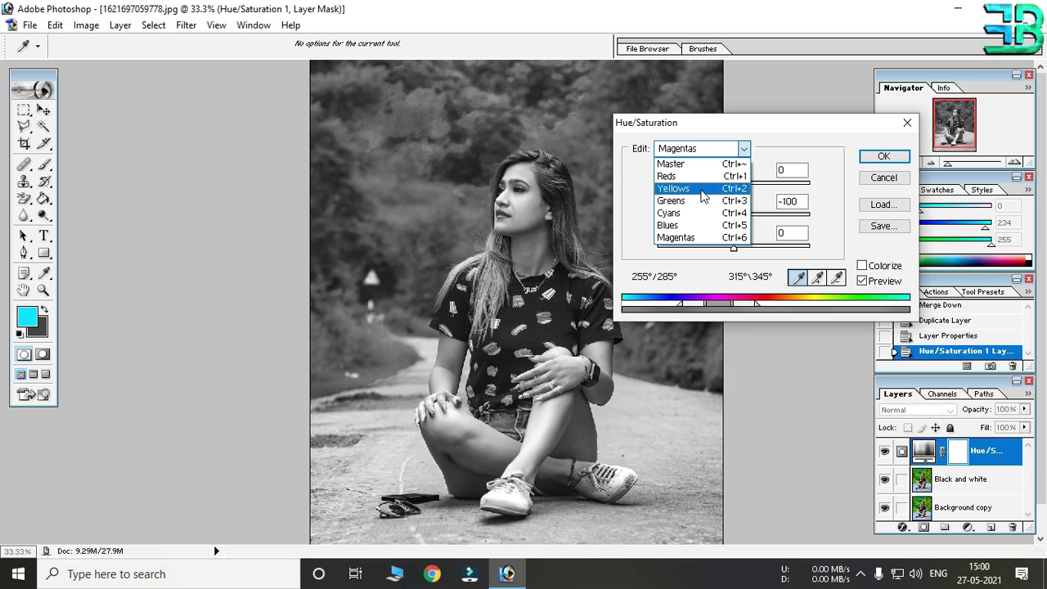
pyautogui.click(704, 212)
pyautogui.click(734, 250)
pyautogui.moveTo(734, 251); pyautogui.dragTo(717, 249)
pyautogui.click(883, 157)
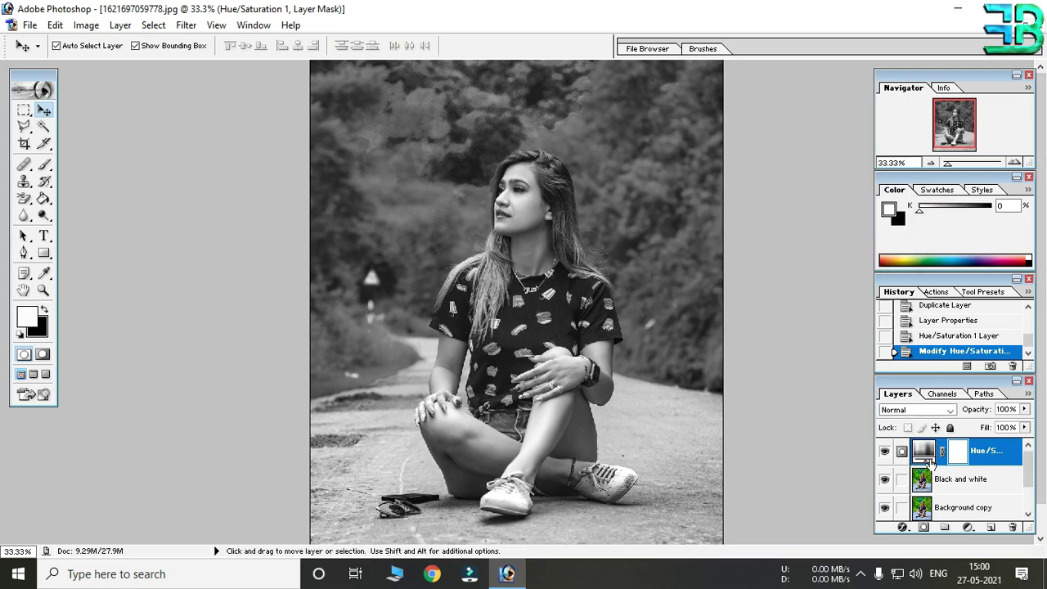
# - Merge the Hue/Saturation adjustment into the Black and white layer, hide the Background layer, and compare with the color version
pyautogui.click(885, 452)
pyautogui.click(885, 452)
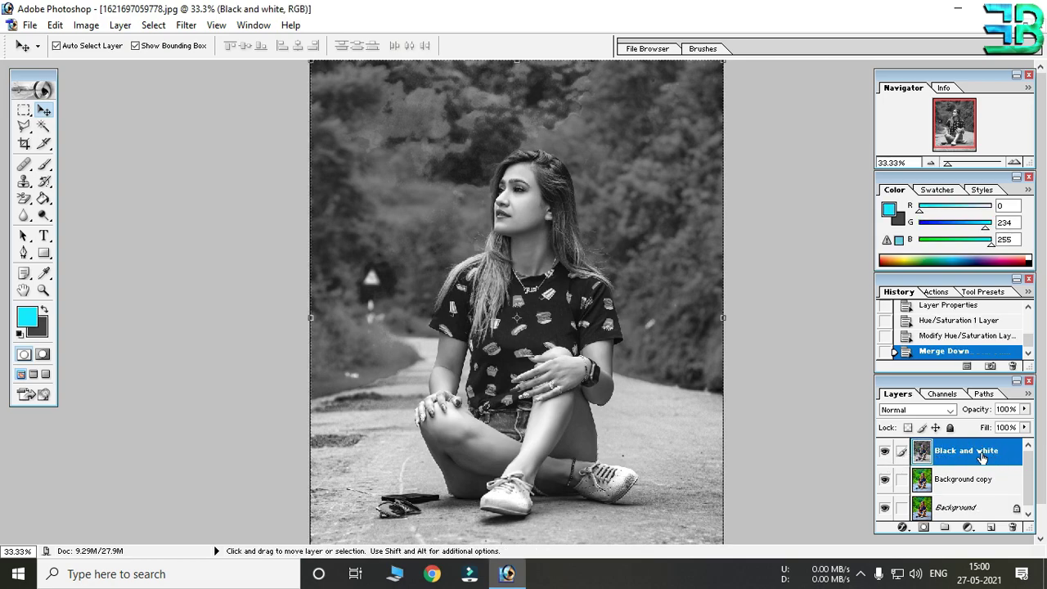
pyautogui.click(885, 451)
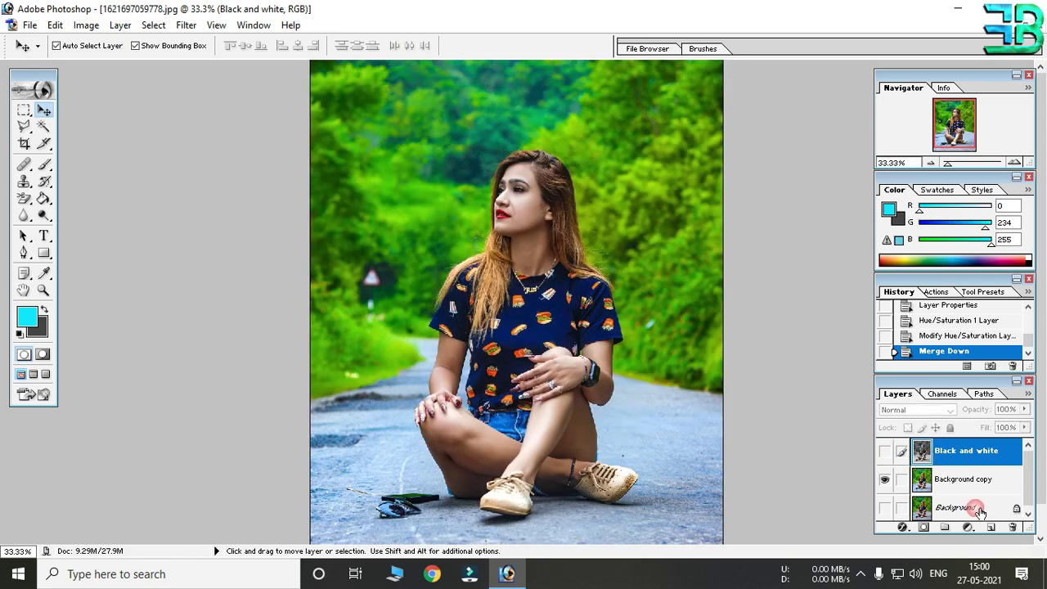
pyautogui.scroll(-1, 1014, 515)
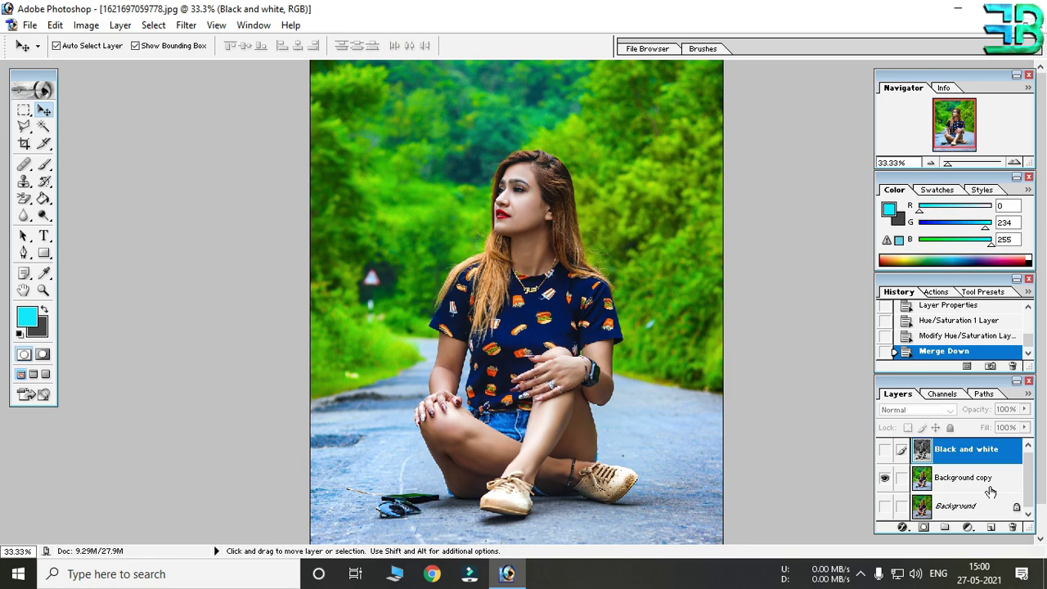
pyautogui.click(884, 450)
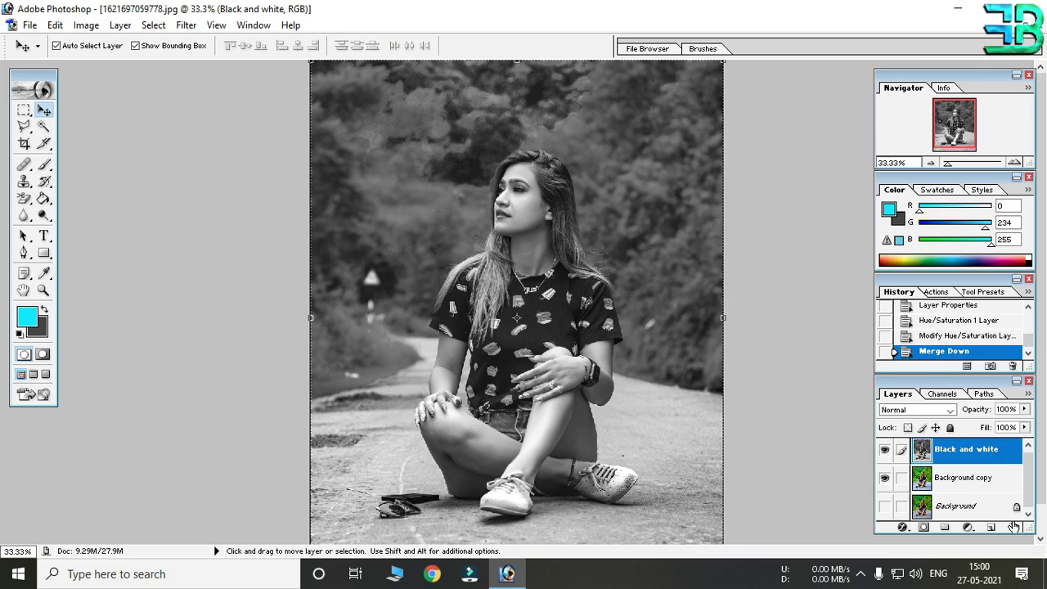
# - Add a Color Balance adjustment layer above Black and white, shifting the Shadows to -8 on Cyan-Red and -7 on Magenta-Green
pyautogui.click(970, 531)
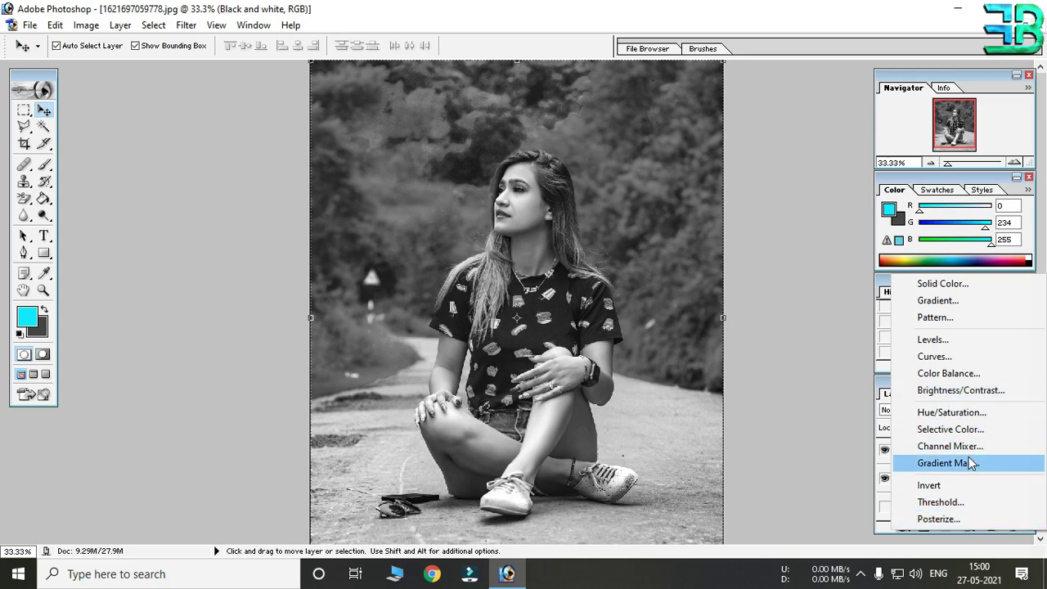
pyautogui.click(973, 372)
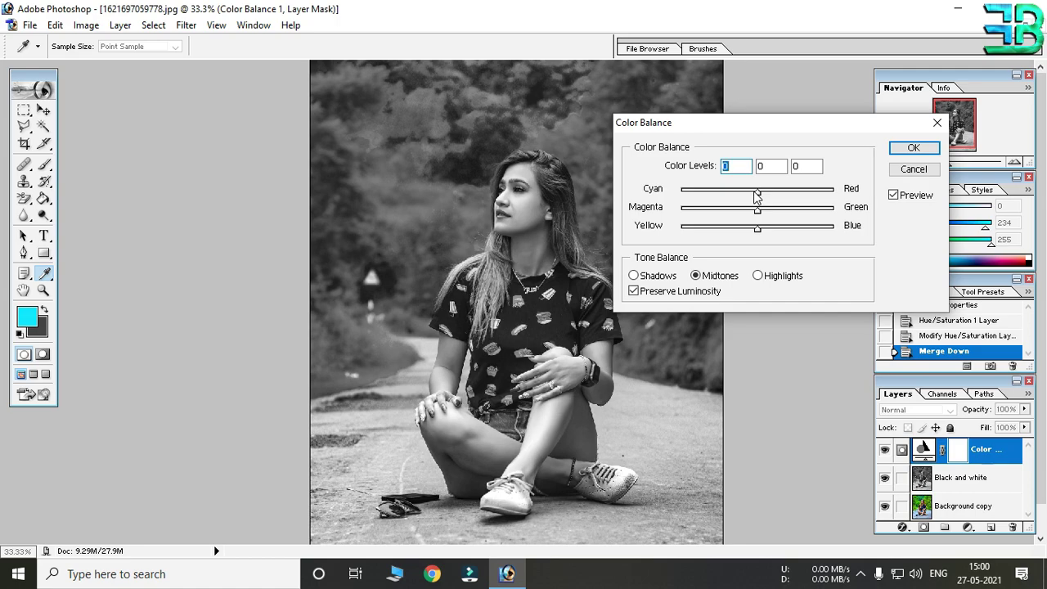
pyautogui.click(655, 276)
pyautogui.moveTo(757, 190); pyautogui.dragTo(755, 191)
pyautogui.moveTo(766, 206); pyautogui.dragTo(761, 233)
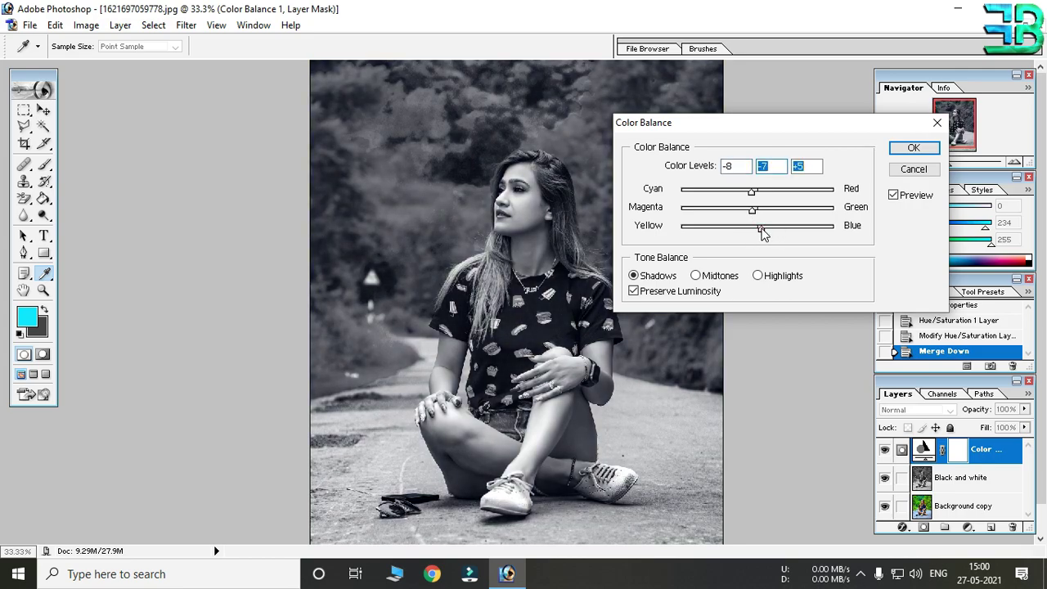
# - Try shifting the Midtones toward cyan and green with color levels of -20 and +13
pyautogui.click(696, 275)
pyautogui.moveTo(768, 194); pyautogui.dragTo(744, 201)
pyautogui.click(742, 194)
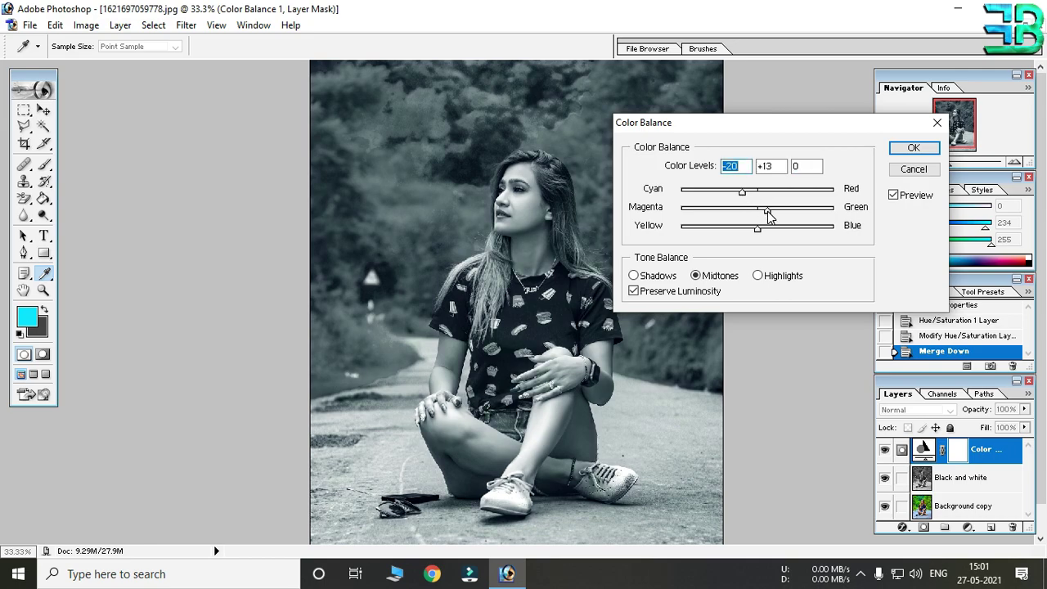
pyautogui.moveTo(749, 211)
pyautogui.mouseDown()
pyautogui.moveTo(777, 234)
pyautogui.moveTo(750, 229)
pyautogui.moveTo(759, 224)
pyautogui.moveTo(750, 198)
pyautogui.moveTo(769, 217)
pyautogui.moveTo(759, 214)
pyautogui.mouseUp()
pyautogui.click(748, 194)
# - Set the Highlights color levels to about -12, +2 and +11
pyautogui.click(758, 276)
pyautogui.moveTo(758, 231)
pyautogui.mouseDown()
pyautogui.moveTo(768, 235)
pyautogui.moveTo(768, 212)
pyautogui.mouseUp()
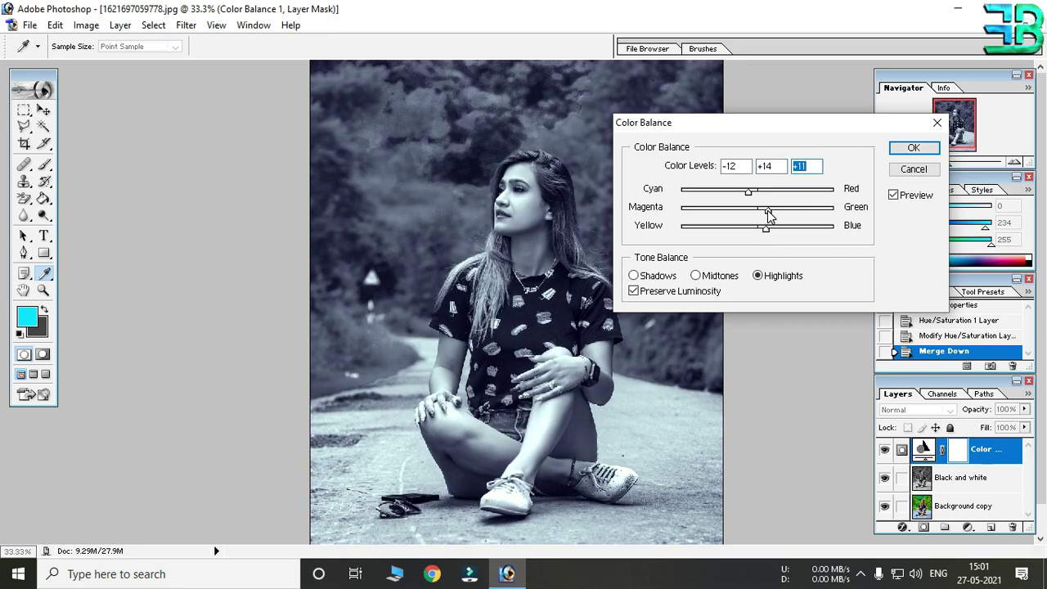
pyautogui.click(759, 210)
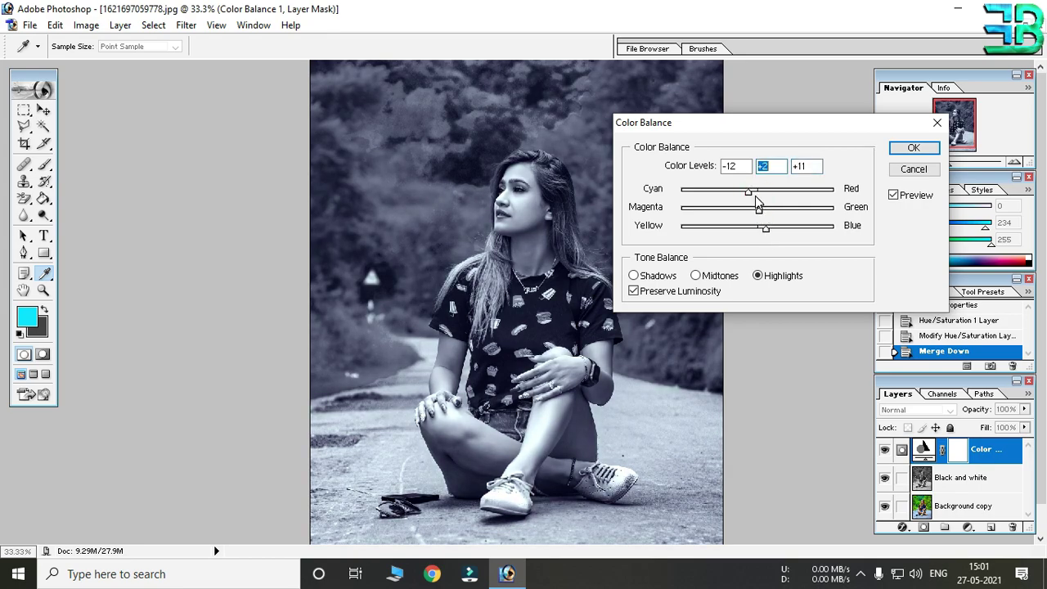
pyautogui.moveTo(743, 195); pyautogui.dragTo(745, 203)
# - Set the Midtones color levels to about -13, -18 and +10, and apply the Color Balance adjustment
pyautogui.click(711, 275)
pyautogui.click(762, 227)
pyautogui.click(764, 228)
pyautogui.moveTo(742, 211); pyautogui.dragTo(752, 214)
pyautogui.click(745, 212)
pyautogui.click(743, 195)
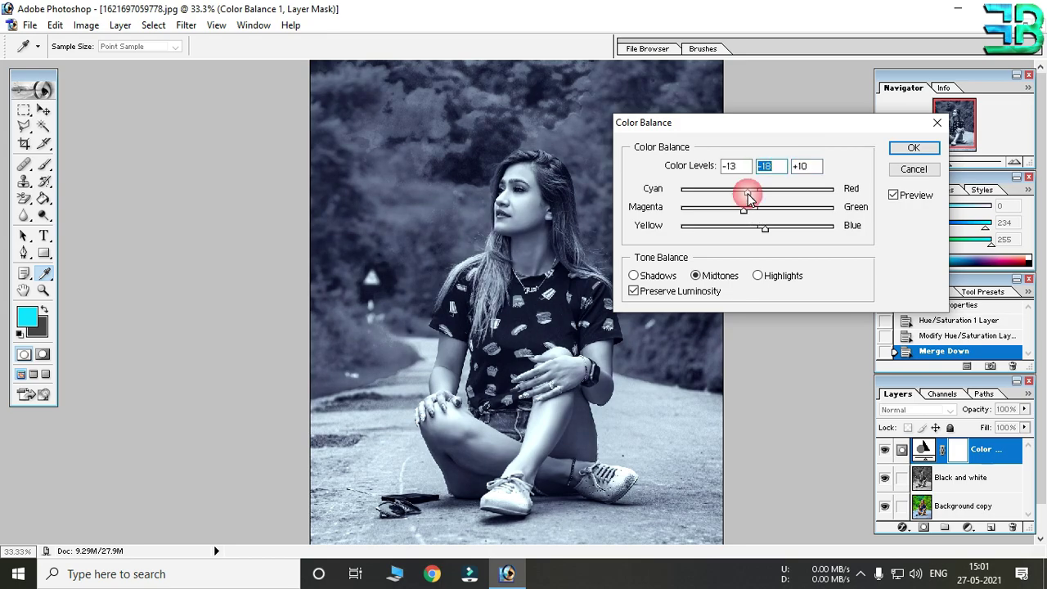
pyautogui.click(913, 147)
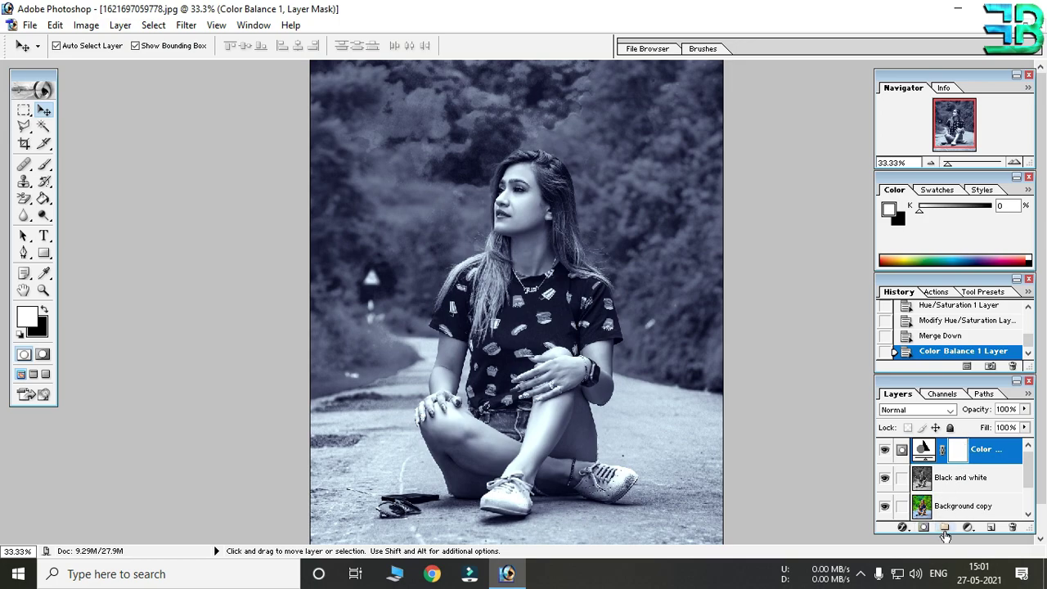
# - Hide the Color Balance layer and add a layer mask to the Black and white layer
pyautogui.click(884, 450)
pyautogui.click(960, 478)
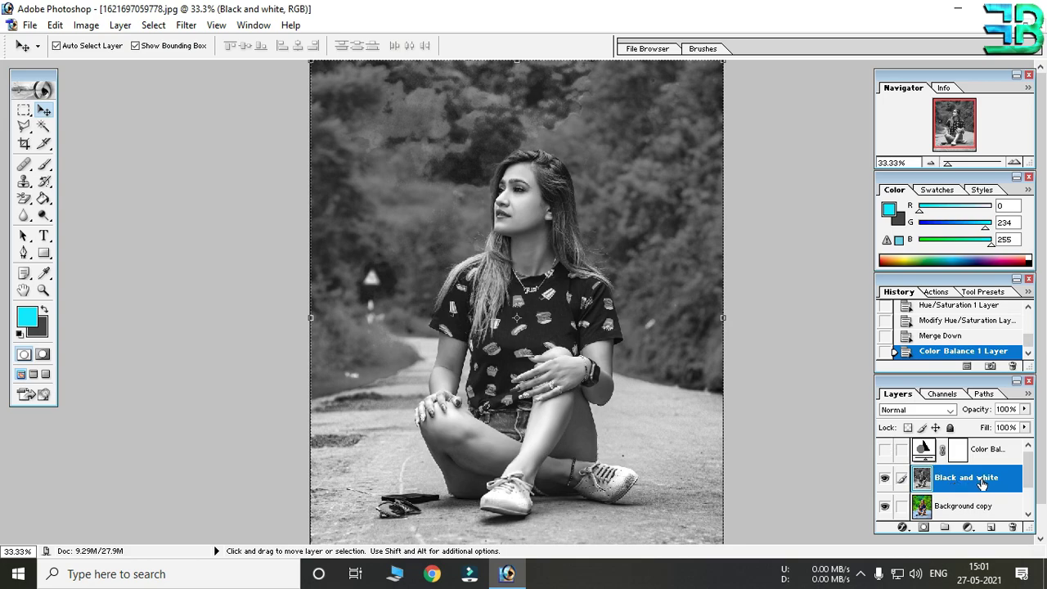
pyautogui.click(924, 529)
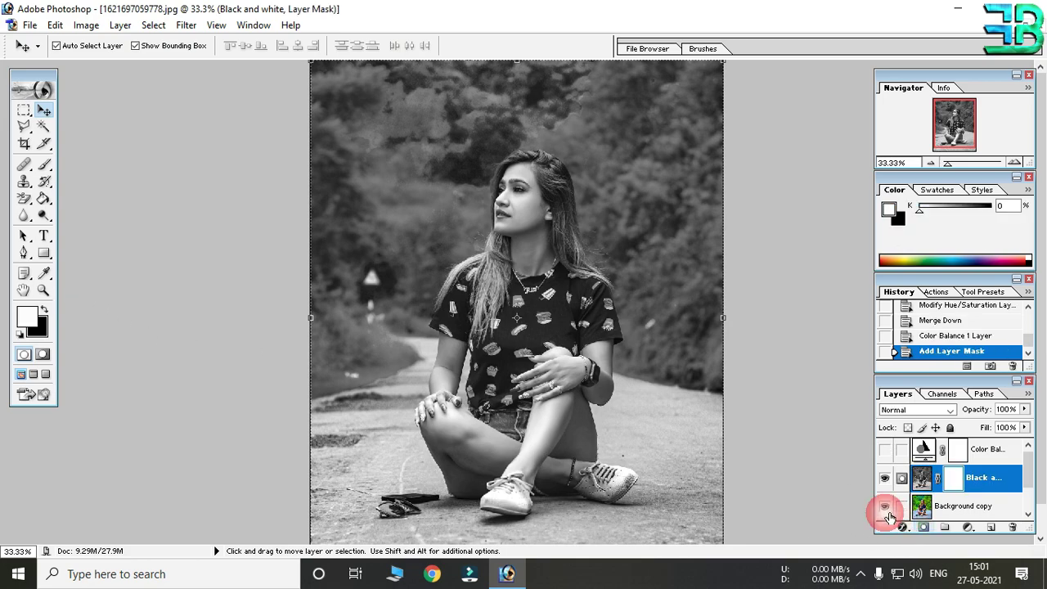
# - Set up a 61 px Brush with black as the foreground color for masking the woman's face
pyautogui.click(46, 167)
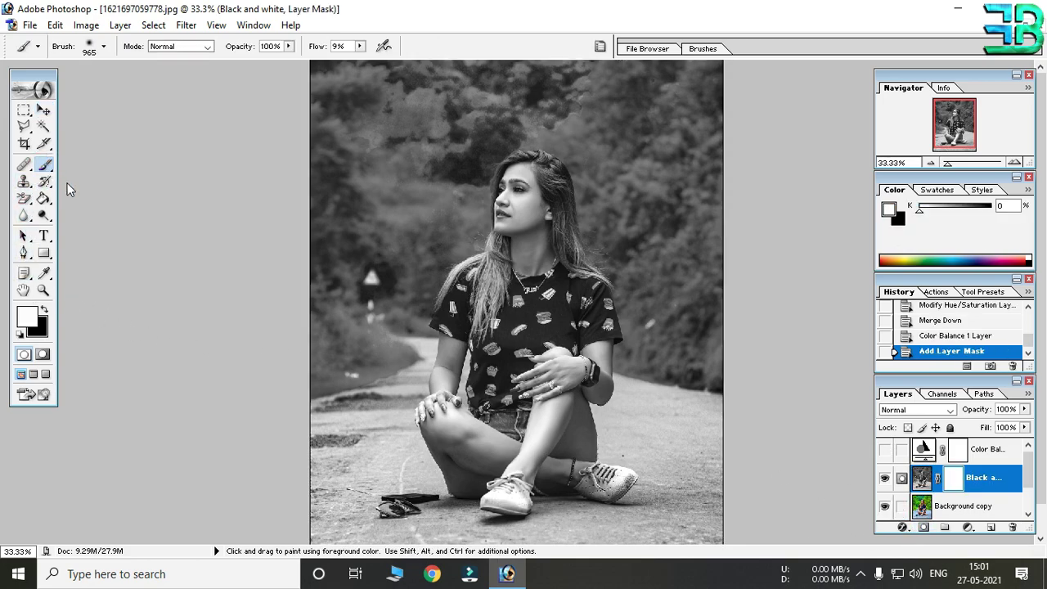
pyautogui.rightClick(516, 202)
pyautogui.click(543, 223)
pyautogui.click(572, 222)
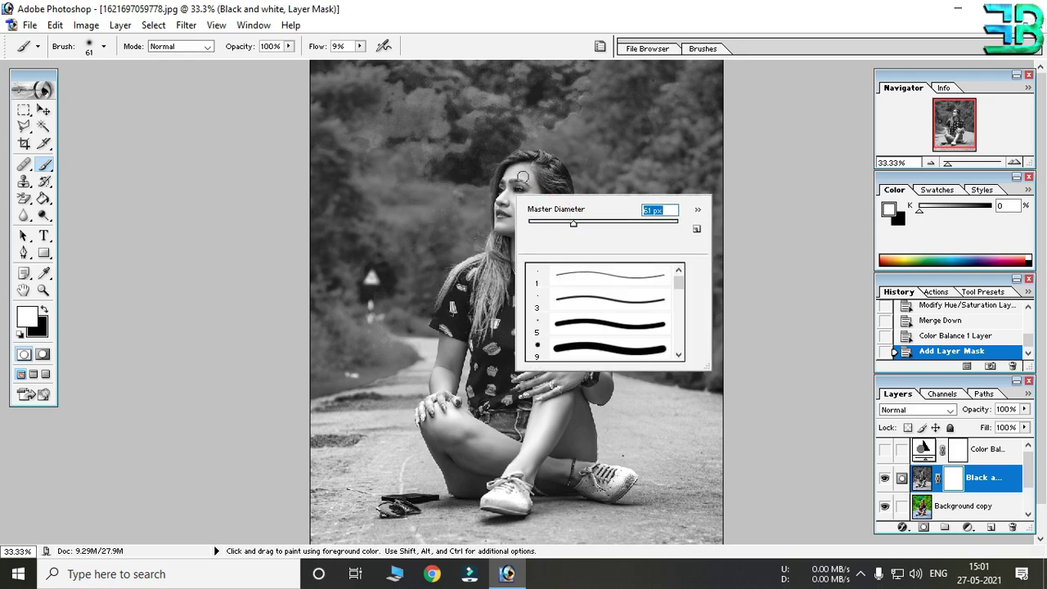
pyautogui.click(537, 3)
pyautogui.keyDown('ctrl'); pyautogui.click(528, 255); pyautogui.keyUp('ctrl')
pyautogui.keyDown('ctrl'); pyautogui.click(549, 232); pyautogui.keyUp('ctrl')
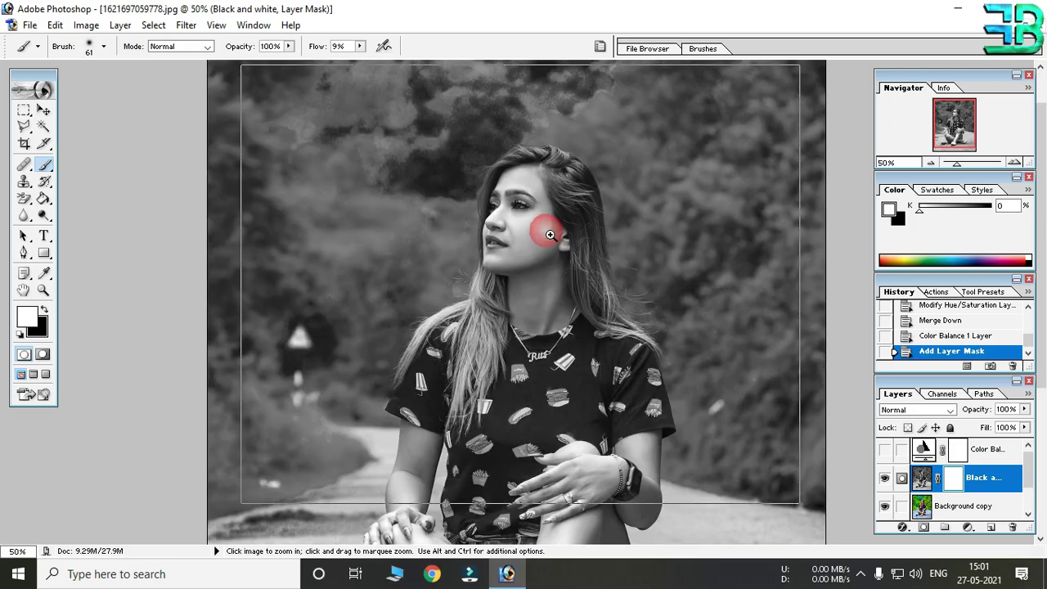
pyautogui.keyDown('ctrl'); pyautogui.click(547, 282); pyautogui.keyUp('ctrl')
pyautogui.keyDown('ctrl'); pyautogui.click(547, 282); pyautogui.keyUp('ctrl')
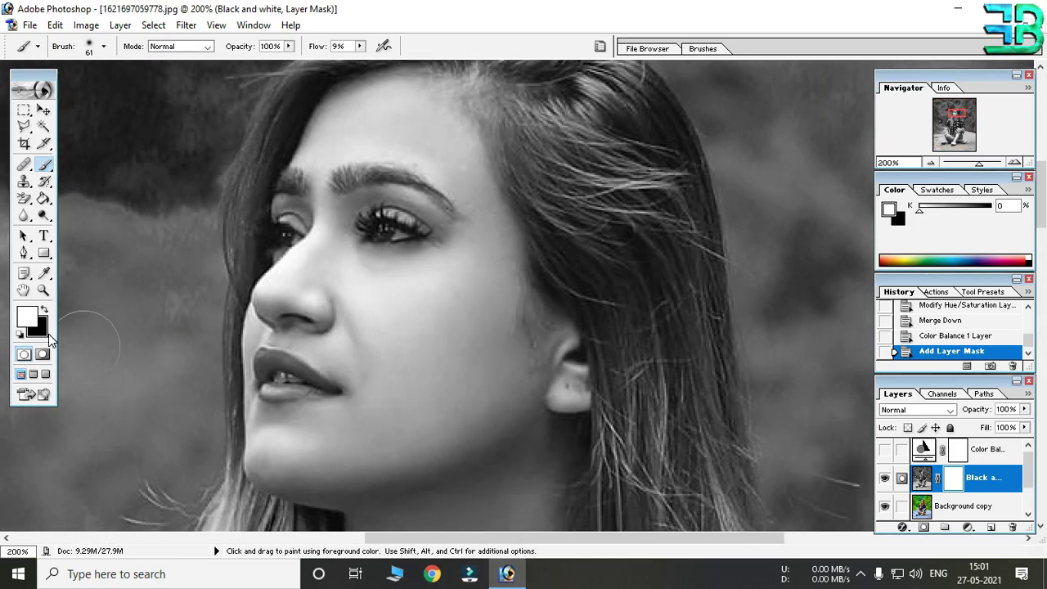
pyautogui.click(43, 311)
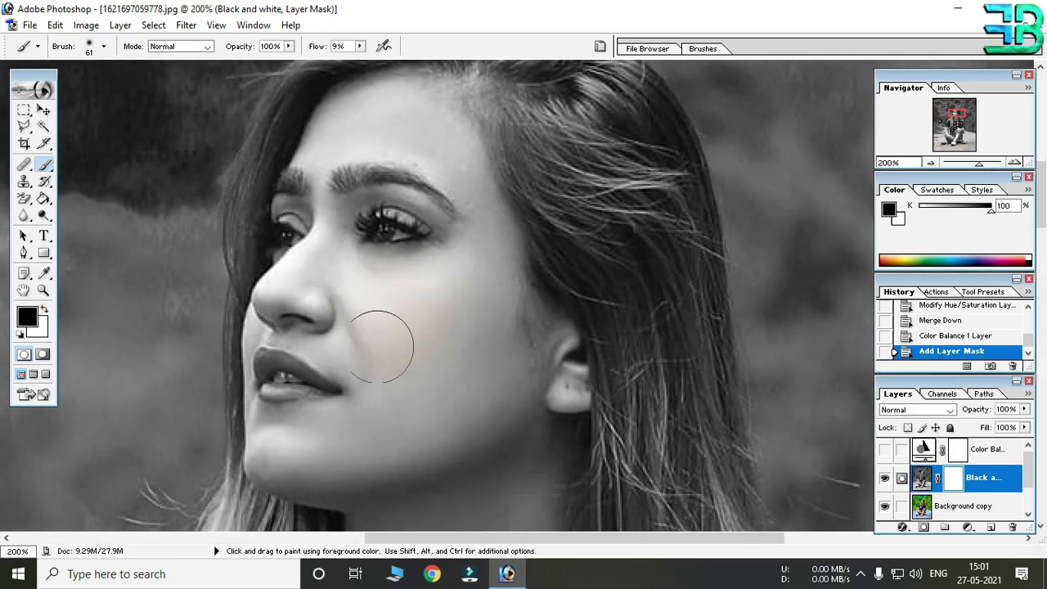
# - Raise the brush flow to 100% and paint black on the mask over the face and neck to reveal their color
pyautogui.click(431, 318)
pyautogui.moveTo(359, 46)
pyautogui.mouseDown()
pyautogui.moveTo(362, 63)
pyautogui.moveTo(491, 66)
pyautogui.mouseUp()
pyautogui.moveTo(368, 221); pyautogui.dragTo(433, 201)
pyautogui.moveTo(388, 256)
pyautogui.mouseDown()
pyautogui.moveTo(397, 97)
pyautogui.moveTo(423, 130)
pyautogui.moveTo(288, 79)
pyautogui.mouseUp()
pyautogui.moveTo(451, 149); pyautogui.dragTo(461, 162)
pyautogui.moveTo(436, 99)
pyautogui.mouseDown()
pyautogui.moveTo(371, 120)
pyautogui.moveTo(305, 204)
pyautogui.moveTo(278, 317)
pyautogui.moveTo(288, 385)
pyautogui.moveTo(387, 431)
pyautogui.moveTo(445, 414)
pyautogui.moveTo(516, 366)
pyautogui.moveTo(549, 365)
pyautogui.moveTo(526, 428)
pyautogui.moveTo(536, 243)
pyautogui.moveTo(514, 346)
pyautogui.moveTo(494, 208)
pyautogui.moveTo(455, 214)
pyautogui.moveTo(344, 278)
pyautogui.moveTo(307, 258)
pyautogui.mouseUp()
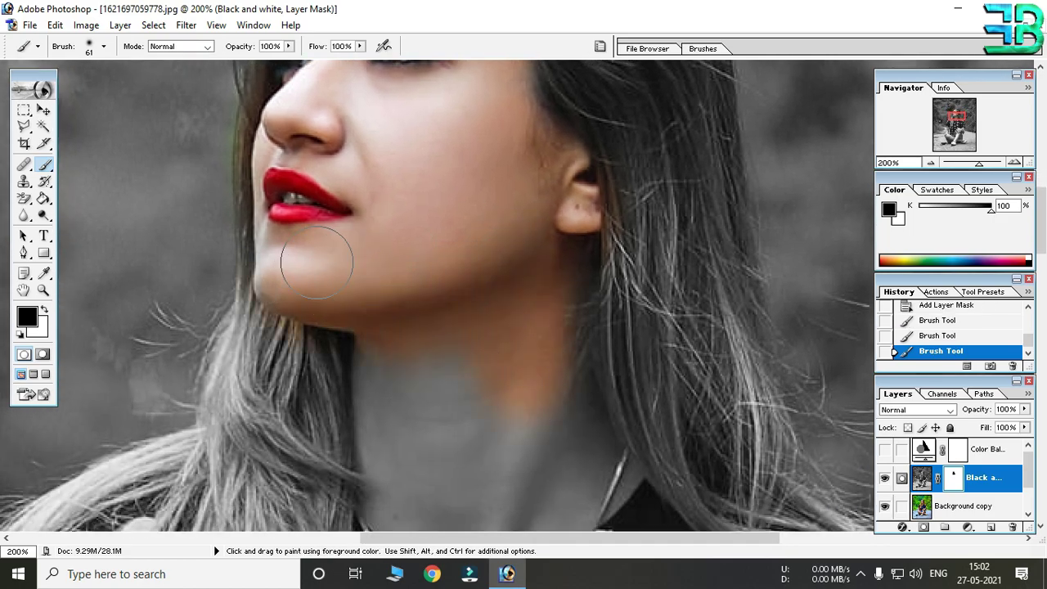
pyautogui.moveTo(411, 391)
pyautogui.mouseDown()
pyautogui.moveTo(459, 414)
pyautogui.moveTo(452, 239)
pyautogui.moveTo(406, 280)
pyautogui.mouseUp()
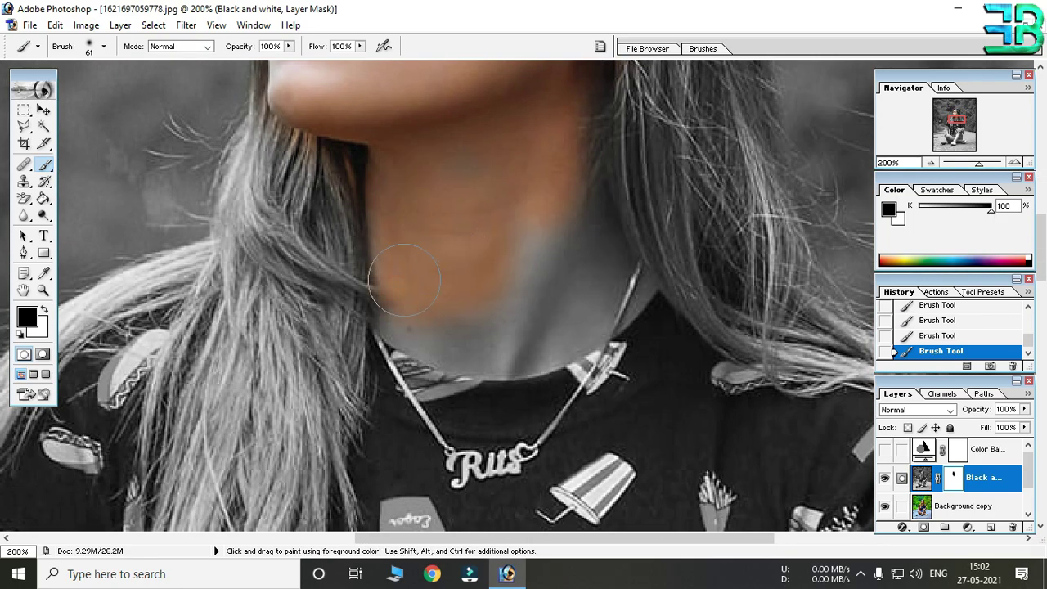
pyautogui.moveTo(498, 327)
pyautogui.mouseDown()
pyautogui.moveTo(564, 316)
pyautogui.moveTo(588, 286)
pyautogui.moveTo(579, 215)
pyautogui.moveTo(542, 269)
pyautogui.moveTo(447, 159)
pyautogui.moveTo(619, 281)
pyautogui.mouseUp()
# - Refine the mask along the face and hair edge, painting white over the green spill in the background beside the hair
pyautogui.scroll(5, 449, 229)
pyautogui.hotkey('ctrl', '+')
pyautogui.moveTo(449, 229); pyautogui.dragTo(523, 287)
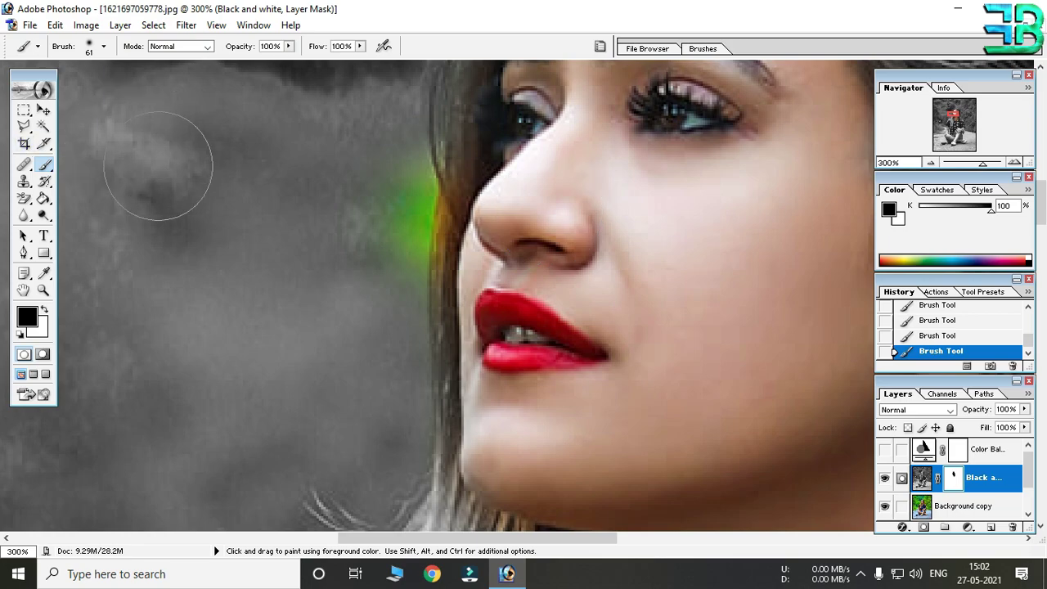
pyautogui.press('x')
pyautogui.moveTo(374, 199)
pyautogui.mouseDown()
pyautogui.moveTo(390, 145)
pyautogui.moveTo(395, 327)
pyautogui.mouseUp()
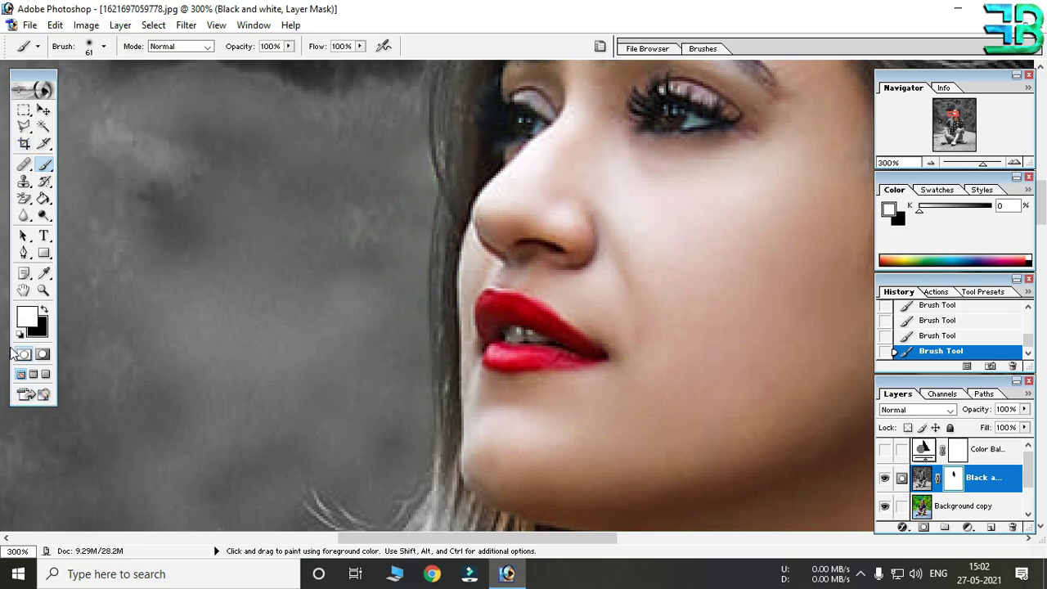
# - Paint black on the Black and white layer's mask over the arm, elbow, watch and back of the hand resting on the knee
pyautogui.press('x')
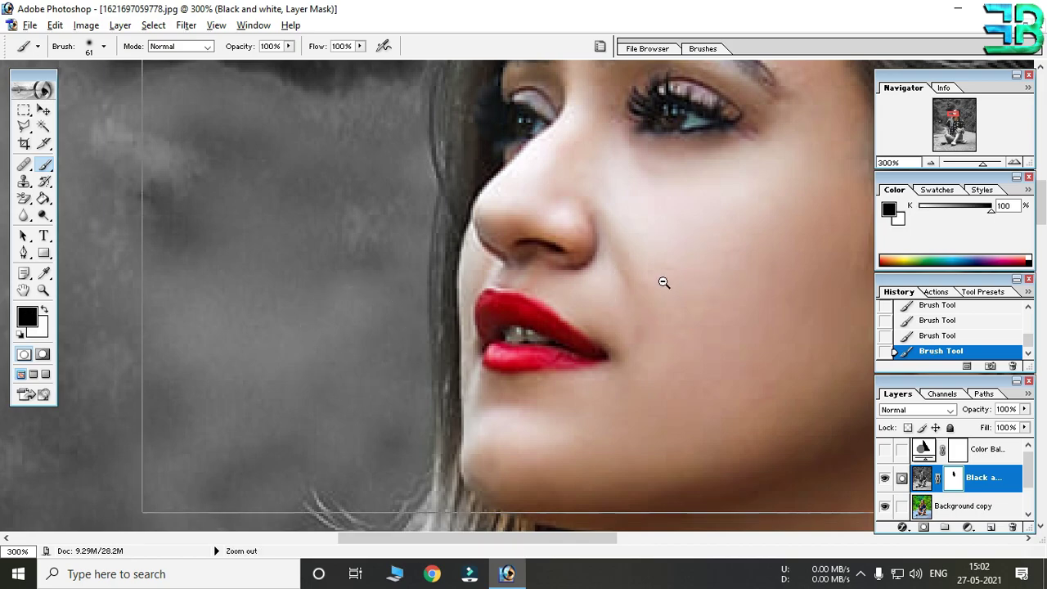
pyautogui.keyDown('alt'); pyautogui.click(643, 297); pyautogui.keyUp('alt')
pyautogui.keyDown('alt'); pyautogui.click(644, 299); pyautogui.keyUp('alt')
pyautogui.moveTo(507, 398); pyautogui.dragTo(480, 134)
pyautogui.moveTo(479, 327); pyautogui.dragTo(479, 164)
pyautogui.moveTo(466, 106)
pyautogui.mouseDown()
pyautogui.moveTo(466, 401)
pyautogui.moveTo(445, 417)
pyautogui.mouseUp()
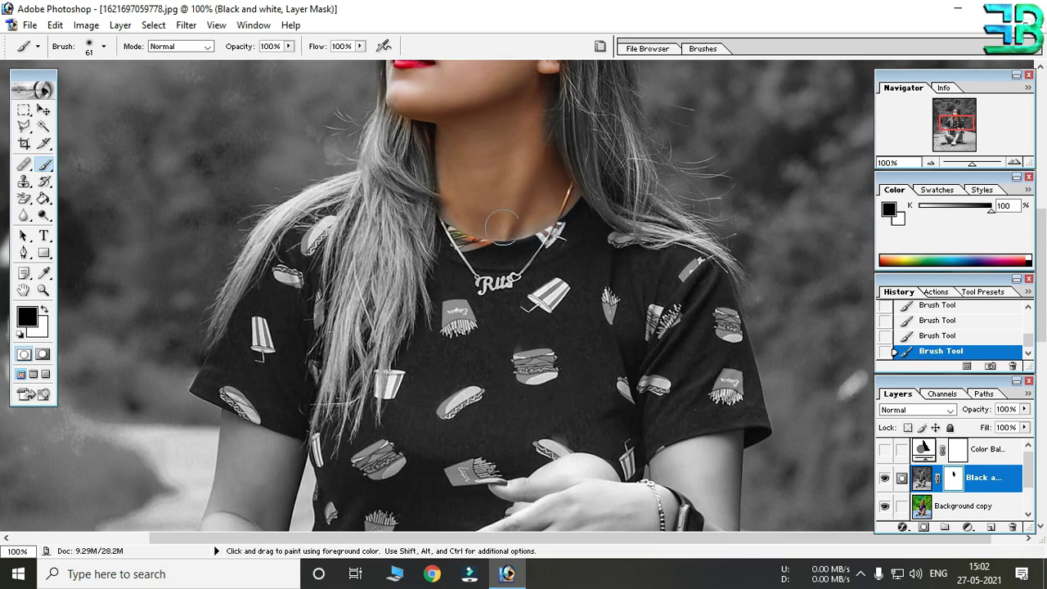
pyautogui.moveTo(539, 441); pyautogui.dragTo(540, 245)
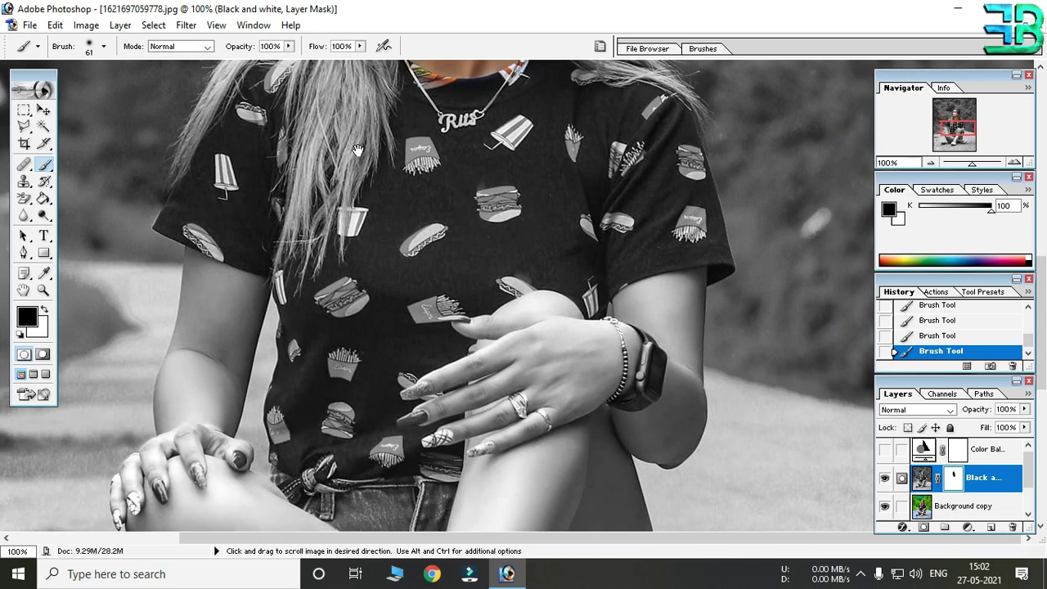
pyautogui.keyDown('ctrl'); pyautogui.click(676, 290); pyautogui.keyUp('ctrl')
pyautogui.moveTo(428, 222)
pyautogui.mouseDown()
pyautogui.moveTo(463, 221)
pyautogui.moveTo(397, 246)
pyautogui.moveTo(342, 340)
pyautogui.moveTo(383, 375)
pyautogui.moveTo(420, 351)
pyautogui.moveTo(435, 391)
pyautogui.mouseUp()
pyautogui.press('v')
pyautogui.press('b')
pyautogui.hotkey('ctrl', 'BackSpace')
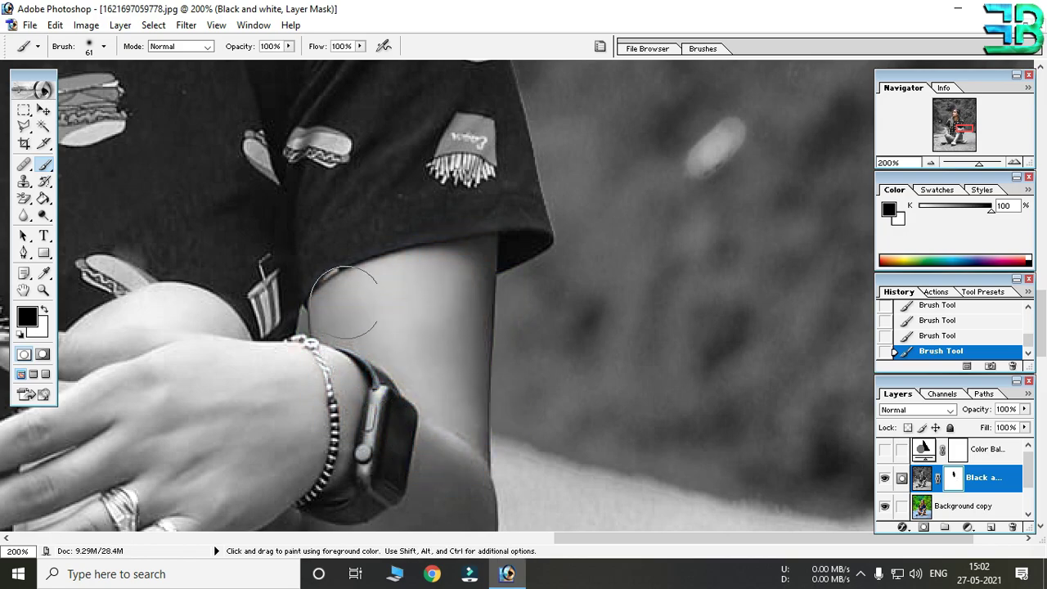
pyautogui.moveTo(346, 299)
pyautogui.mouseDown()
pyautogui.moveTo(350, 323)
pyautogui.moveTo(360, 323)
pyautogui.moveTo(409, 285)
pyautogui.moveTo(462, 271)
pyautogui.moveTo(454, 468)
pyautogui.moveTo(440, 518)
pyautogui.moveTo(429, 339)
pyautogui.mouseUp()
pyautogui.press('space')
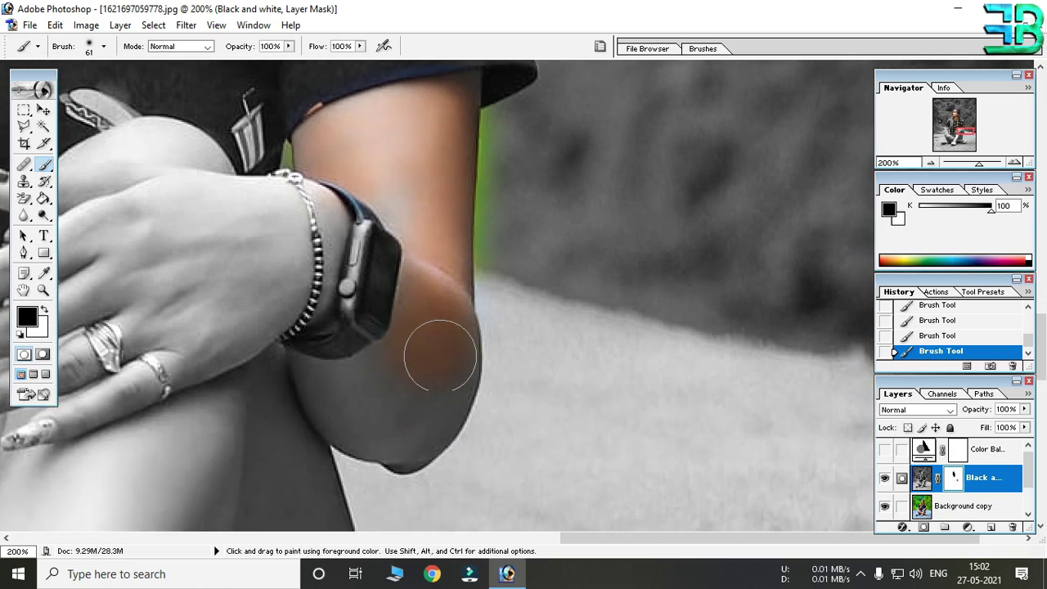
pyautogui.moveTo(311, 260)
pyautogui.mouseDown()
pyautogui.moveTo(304, 199)
pyautogui.moveTo(143, 268)
pyautogui.moveTo(175, 175)
pyautogui.moveTo(152, 143)
pyautogui.moveTo(140, 175)
pyautogui.moveTo(82, 130)
pyautogui.mouseUp()
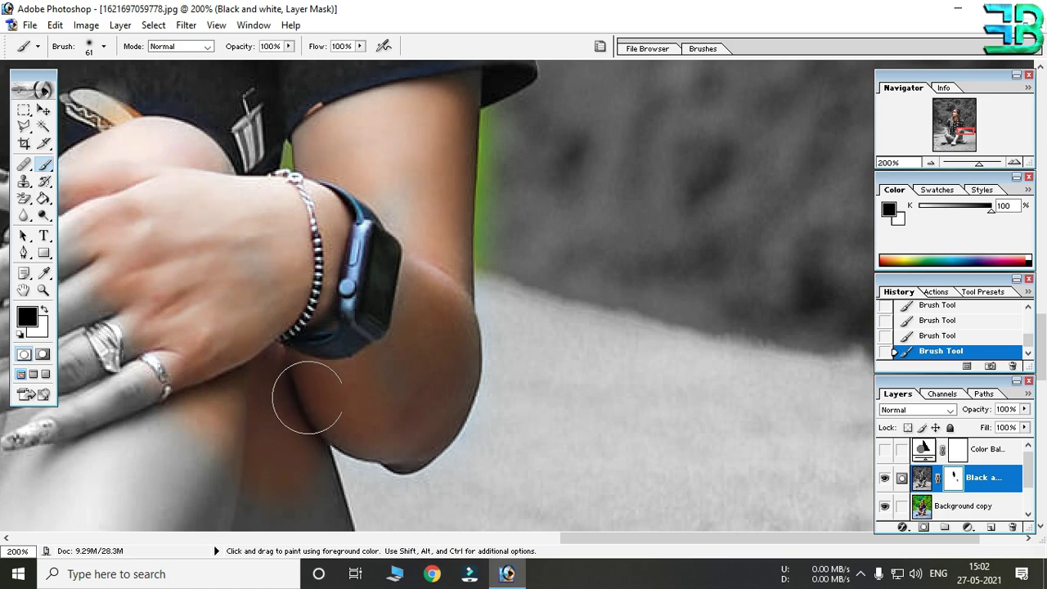
# - Reduce the brush to 23 px and paint white over the green spill along the outer arm edge and between the arm and shirt
pyautogui.moveTo(150, 82); pyautogui.dragTo(837, 398)
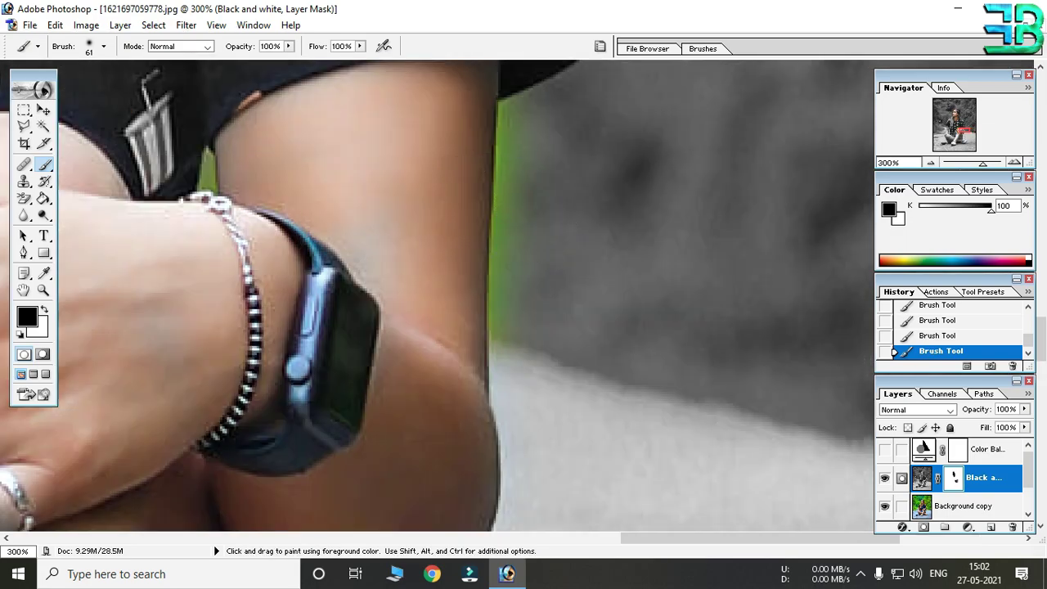
pyautogui.rightClick(563, 145)
pyautogui.moveTo(618, 170); pyautogui.dragTo(591, 171)
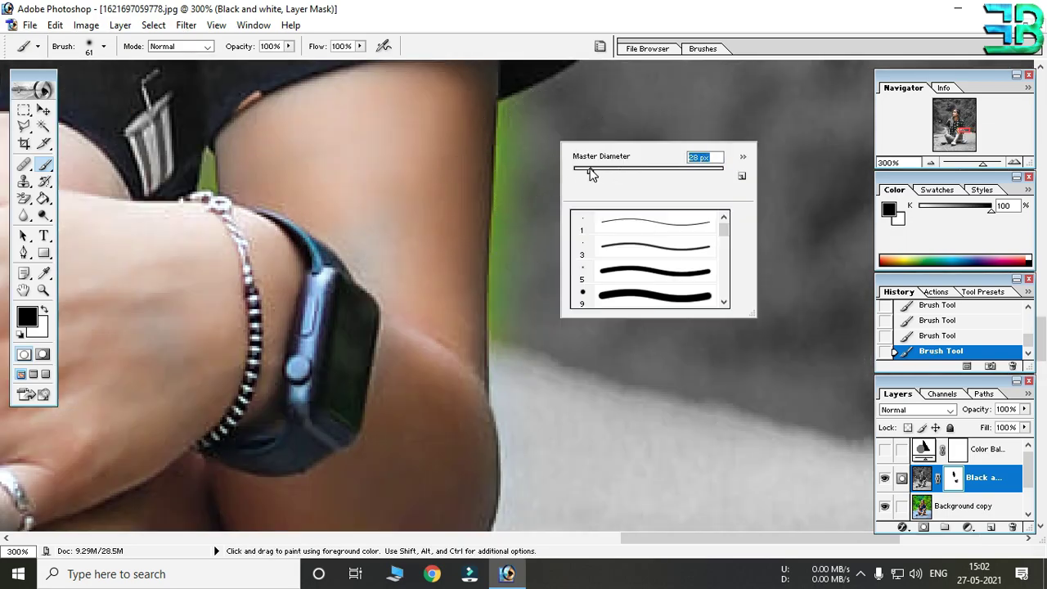
pyautogui.moveTo(523, 102); pyautogui.dragTo(515, 215)
pyautogui.press('x')
pyautogui.moveTo(532, 175)
pyautogui.mouseDown()
pyautogui.moveTo(515, 112)
pyautogui.moveTo(534, 113)
pyautogui.moveTo(546, 137)
pyautogui.moveTo(508, 129)
pyautogui.moveTo(504, 304)
pyautogui.mouseUp()
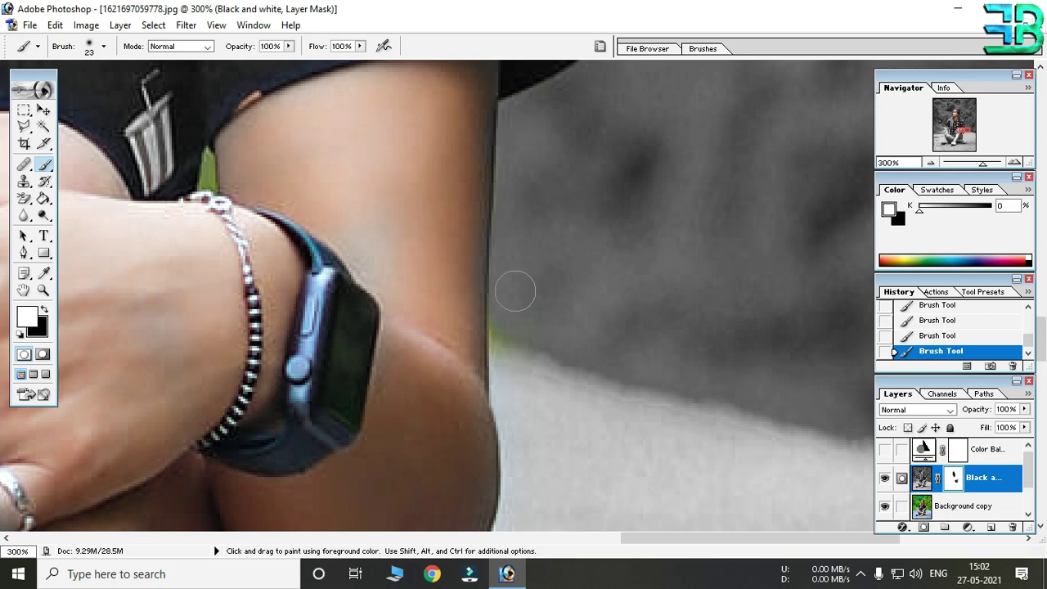
pyautogui.press('x')
pyautogui.press('x')
pyautogui.moveTo(201, 141)
pyautogui.mouseDown()
pyautogui.moveTo(187, 164)
pyautogui.moveTo(200, 192)
pyautogui.mouseUp()
pyautogui.press('x')
pyautogui.press('space')
pyautogui.keyDown('alt'); pyautogui.click(328, 217); pyautogui.keyUp('alt')
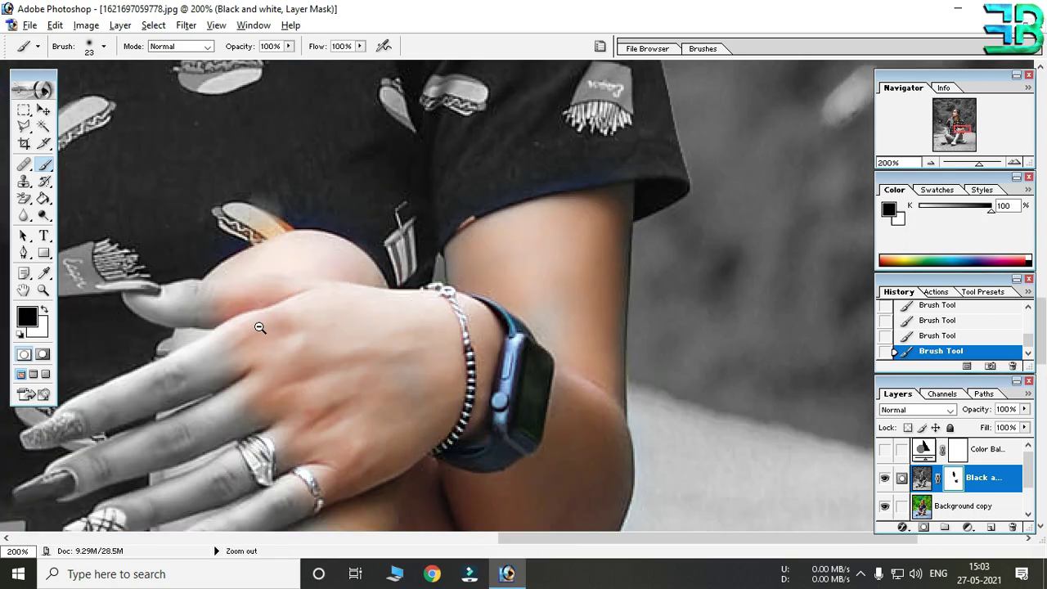
# - Enlarge the brush to 87 px and paint black on the mask over the ringed fingers and the knee below them
pyautogui.moveTo(257, 256); pyautogui.dragTo(404, 245)
pyautogui.rightClick(305, 248)
pyautogui.moveTo(340, 274); pyautogui.dragTo(383, 277)
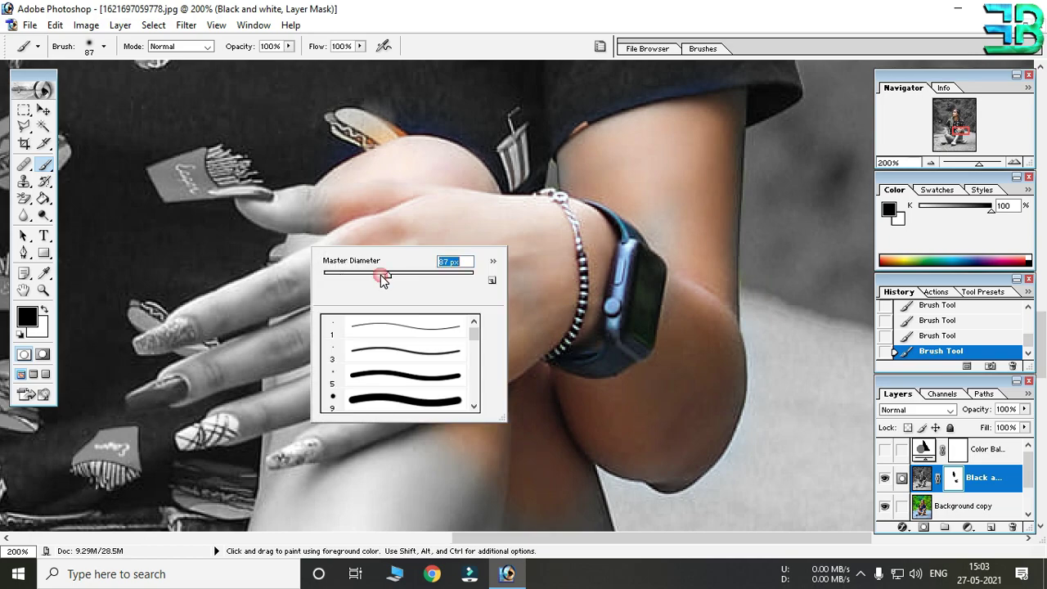
pyautogui.press('Return')
pyautogui.moveTo(331, 458)
pyautogui.mouseDown()
pyautogui.moveTo(323, 452)
pyautogui.moveTo(389, 444)
pyautogui.mouseUp()
pyautogui.press('space')
# - Paint black on the mask down the raised leg and over the shaded thigh behind it to reveal their color
pyautogui.moveTo(399, 433); pyautogui.dragTo(368, 244)
pyautogui.moveTo(364, 385); pyautogui.dragTo(384, 314)
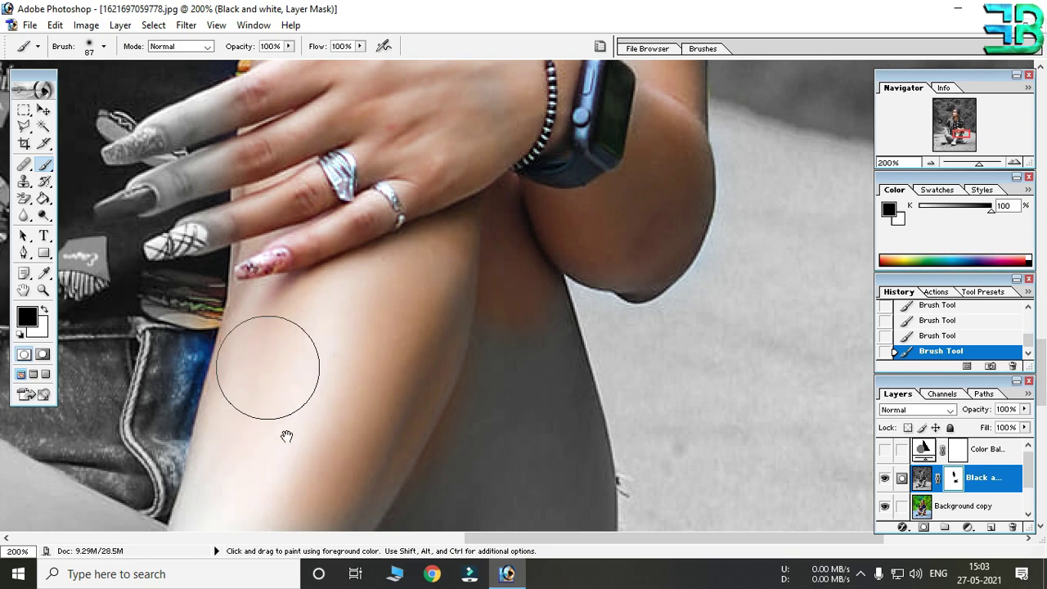
pyautogui.scroll(-5, 275, 286)
pyautogui.moveTo(445, 277)
pyautogui.mouseDown()
pyautogui.moveTo(485, 213)
pyautogui.moveTo(502, 114)
pyautogui.moveTo(555, 263)
pyautogui.moveTo(564, 336)
pyautogui.mouseUp()
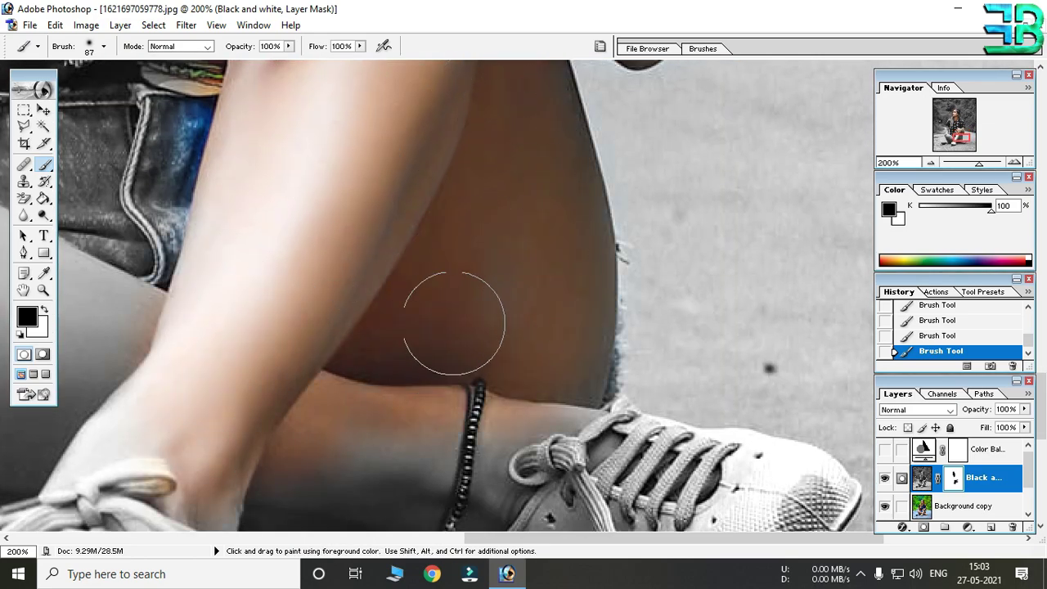
pyautogui.scroll(3, 455, 311)
pyautogui.press('x')
pyautogui.scroll(-3, 300, 396)
pyautogui.press('x')
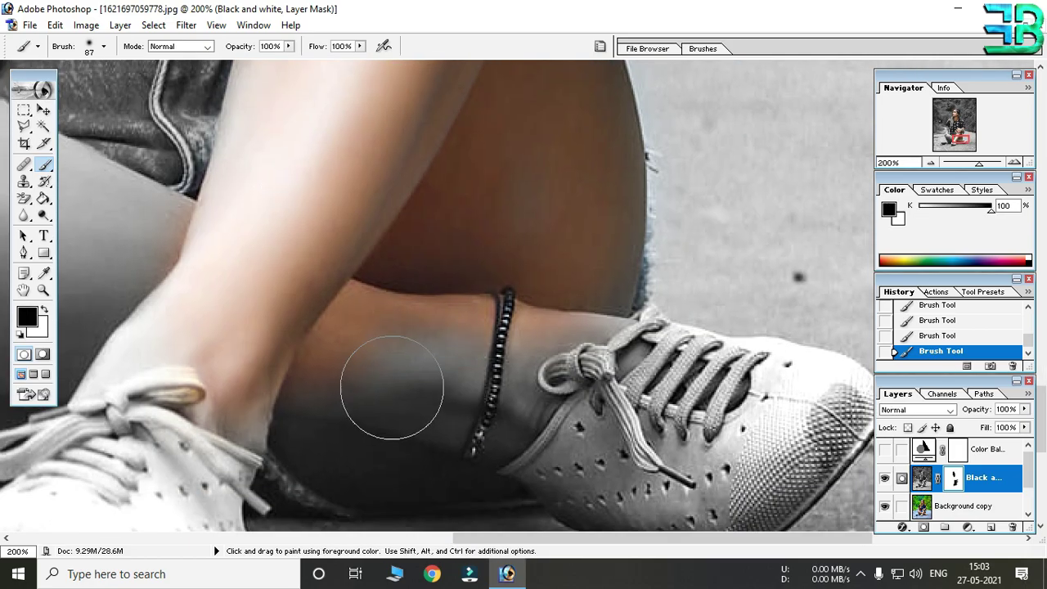
# - Paint black on the mask over the crossed lower leg, the front ankle and the other thigh
pyautogui.hscroll(-3, 453, 405)
pyautogui.scroll(-1, 453, 405)
pyautogui.moveTo(433, 155); pyautogui.dragTo(375, 337)
pyautogui.press('x')
pyautogui.moveTo(262, 216)
pyautogui.mouseDown()
pyautogui.moveTo(265, 276)
pyautogui.moveTo(686, 229)
pyautogui.mouseUp()
pyautogui.press('x')
pyautogui.moveTo(548, 238)
pyautogui.mouseDown()
pyautogui.moveTo(262, 273)
pyautogui.moveTo(283, 359)
pyautogui.mouseUp()
pyautogui.moveTo(315, 456); pyautogui.dragTo(220, 236)
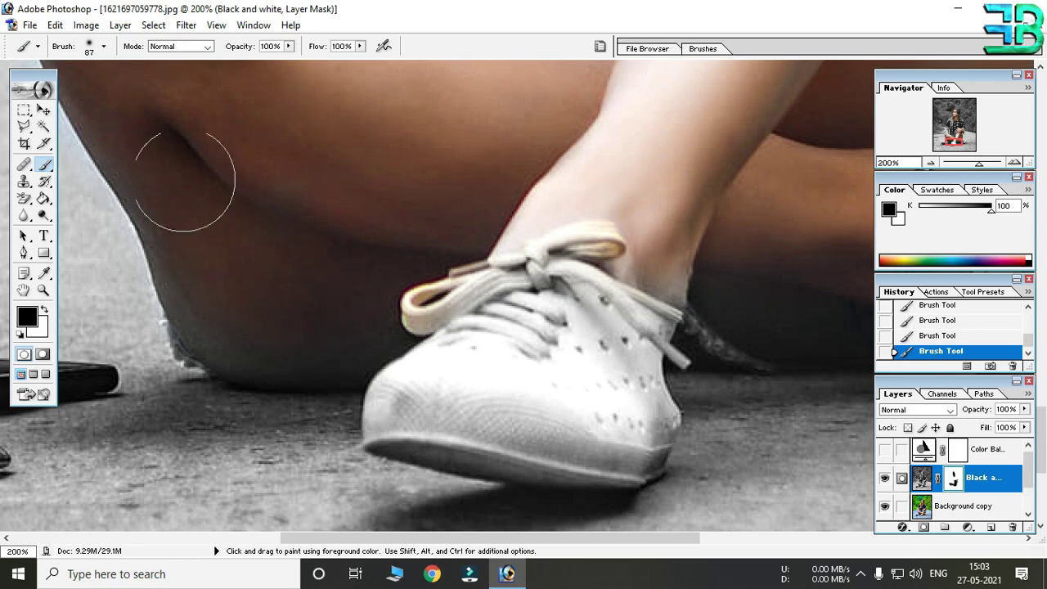
# - Paint black on the mask over the other hand and arm, reducing the brush to 28 px for the area under the sleeve
pyautogui.scroll(4, 191, 182)
pyautogui.hscroll(-2, 339, 205)
pyautogui.press('x')
pyautogui.scroll(3, 691, 307)
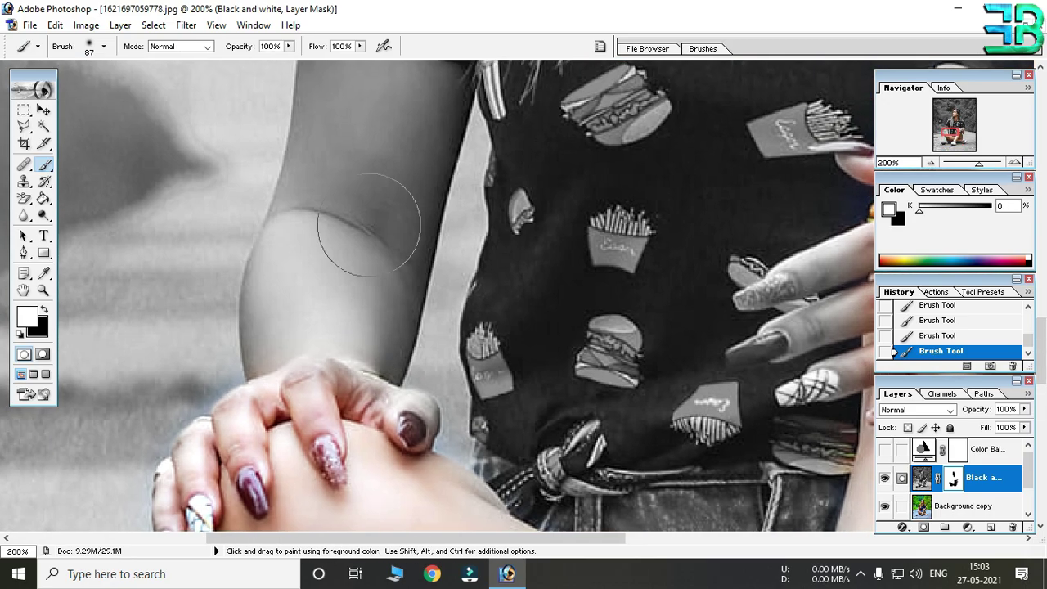
pyautogui.press('x')
pyautogui.scroll(-3, 385, 234)
pyautogui.rightClick(344, 331)
pyautogui.press('Escape')
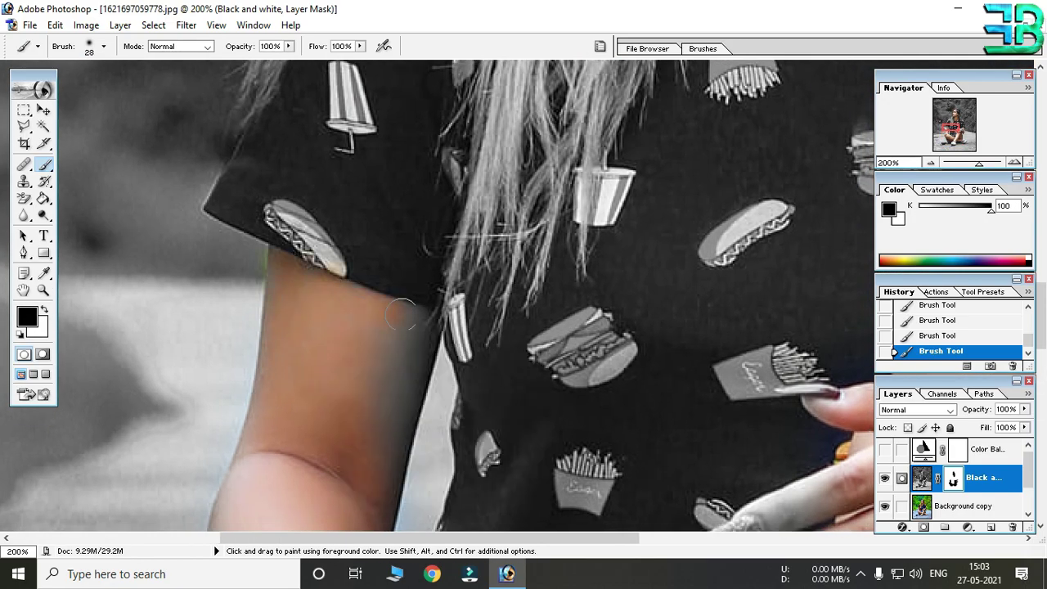
pyautogui.scroll(-3, 390, 449)
pyautogui.keyDown('ctrl'); pyautogui.keyDown('alt'); pyautogui.click(510, 301); pyautogui.keyUp('alt'); pyautogui.keyUp('ctrl')
pyautogui.keyDown('ctrl'); pyautogui.keyDown('alt'); pyautogui.click(510, 301); pyautogui.keyUp('alt'); pyautogui.keyUp('ctrl')
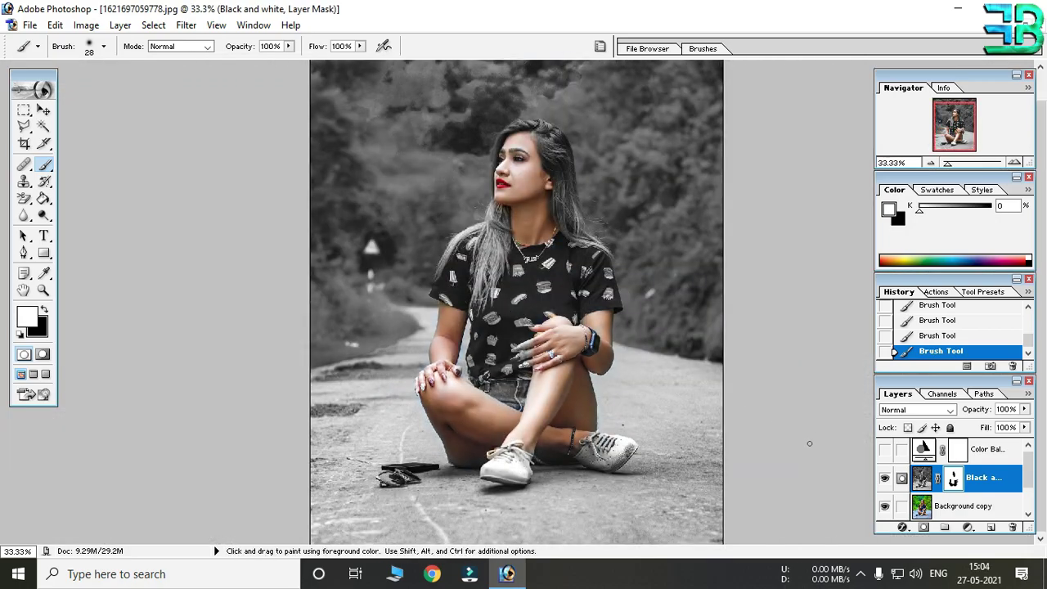
# - Show and select the Color Balance layer, and set up a 159 px brush with black as the foreground color
pyautogui.click(884, 449)
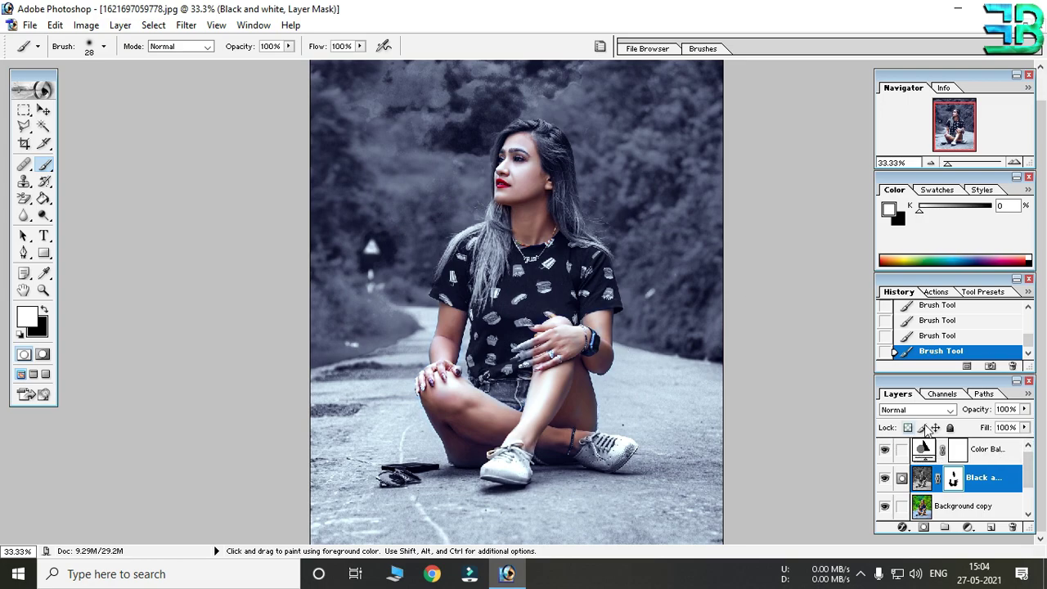
pyautogui.click(969, 452)
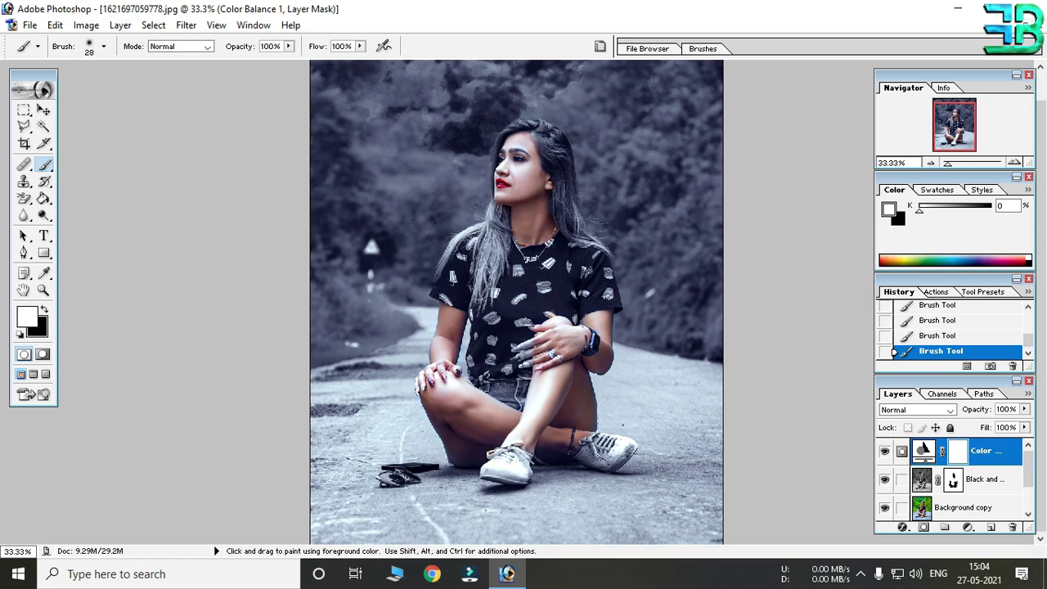
pyautogui.click(45, 310)
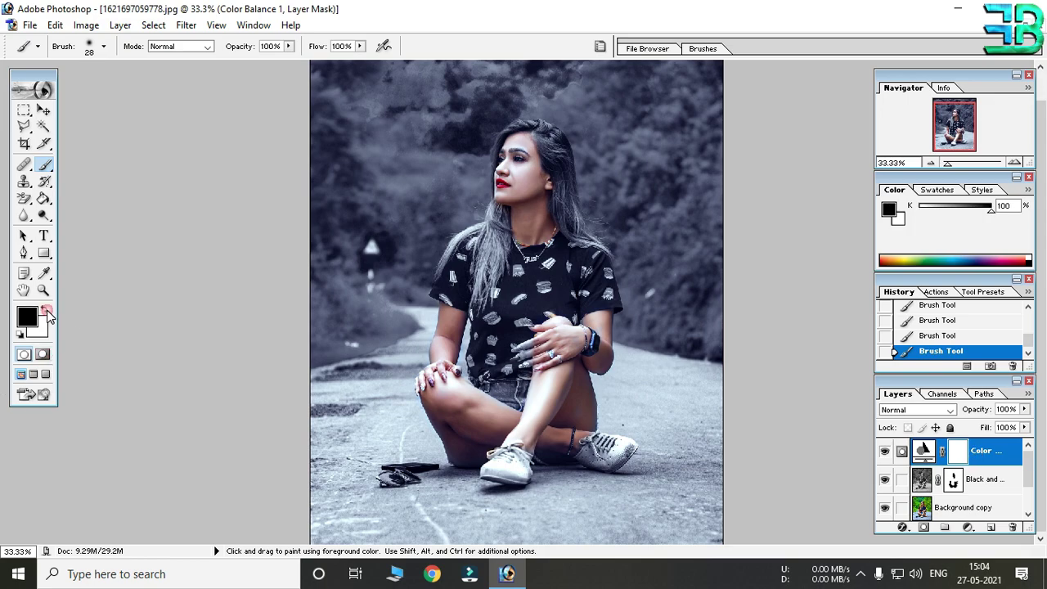
pyautogui.rightClick(360, 209)
pyautogui.click(463, 237)
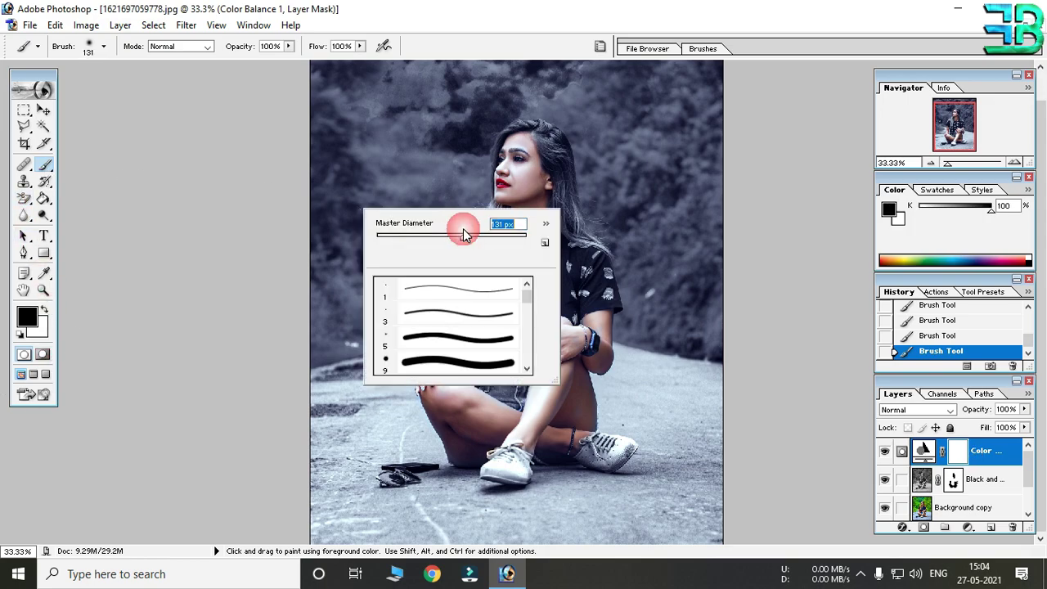
pyautogui.click(486, 236)
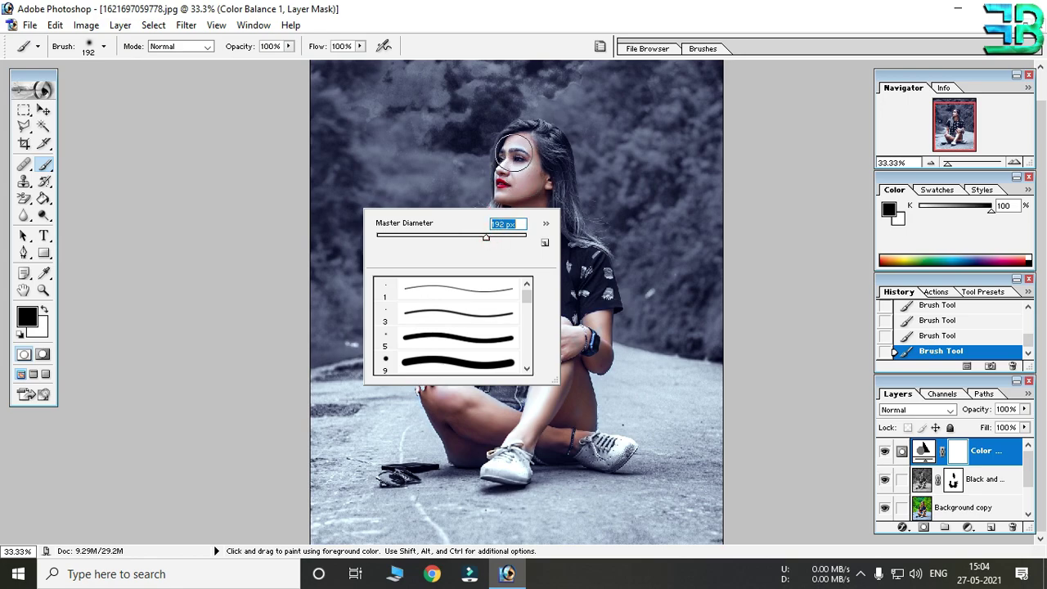
pyautogui.click(473, 236)
# - Lower the brush flow to 33% and opacity to 46%, and paint black on the Color Balance mask over the woman's skin
pyautogui.click(359, 46)
pyautogui.moveTo(364, 64); pyautogui.dragTo(308, 66)
pyautogui.click(514, 173)
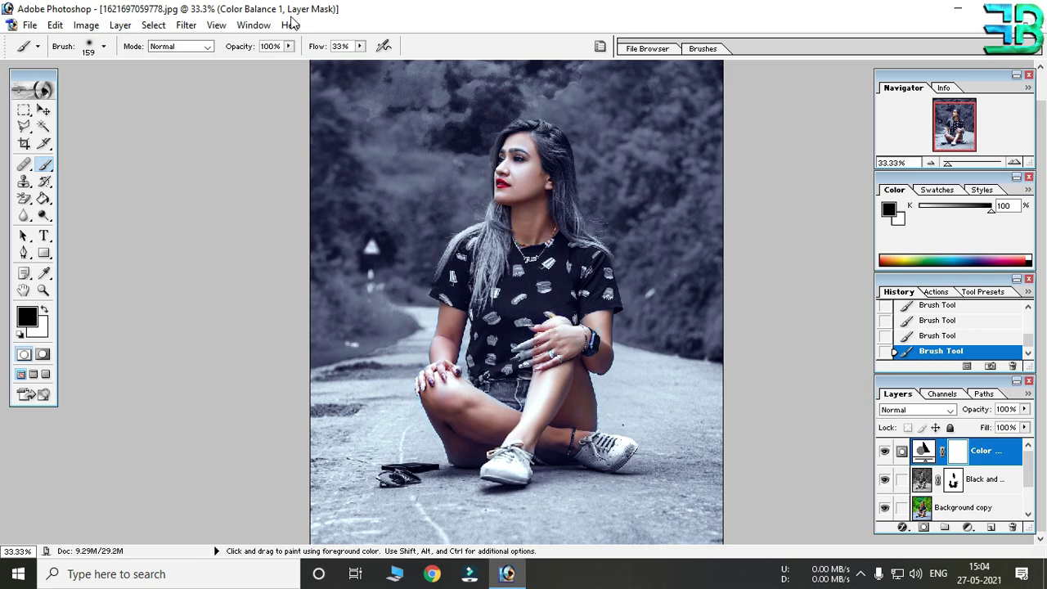
pyautogui.click(289, 46)
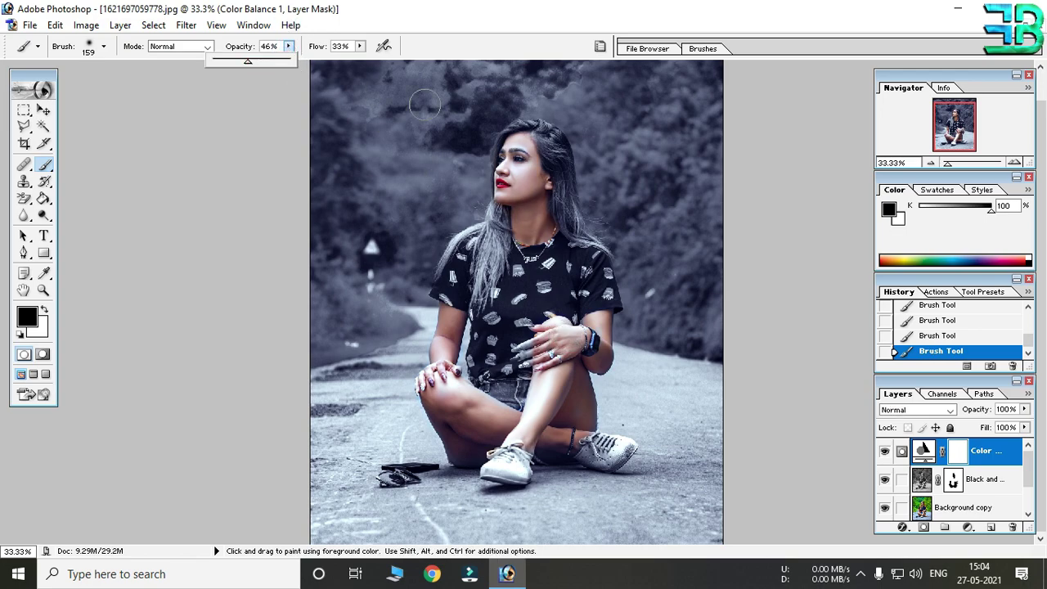
pyautogui.click(507, 172)
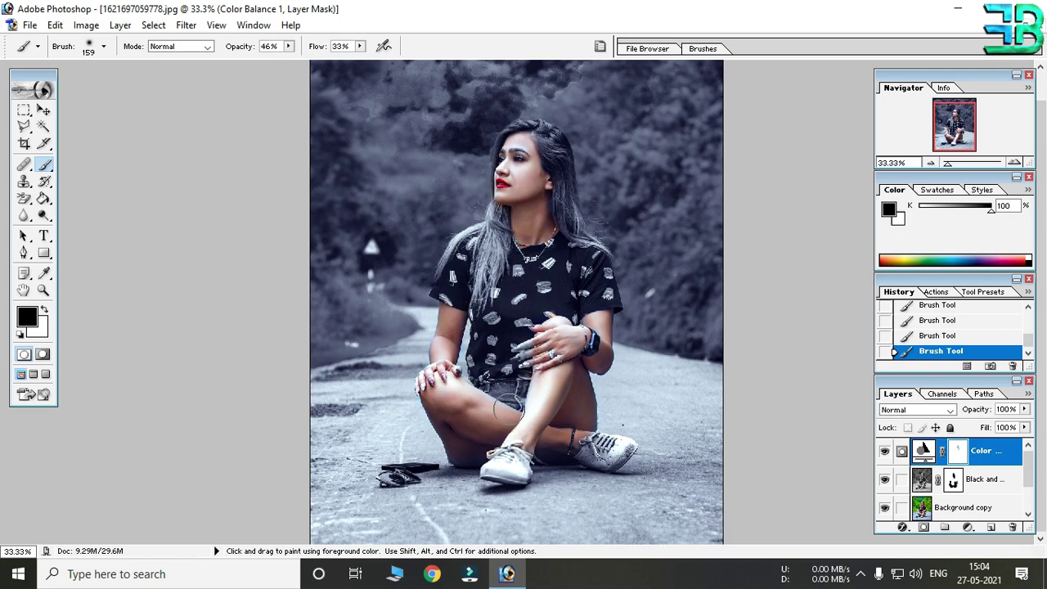
pyautogui.click(559, 363)
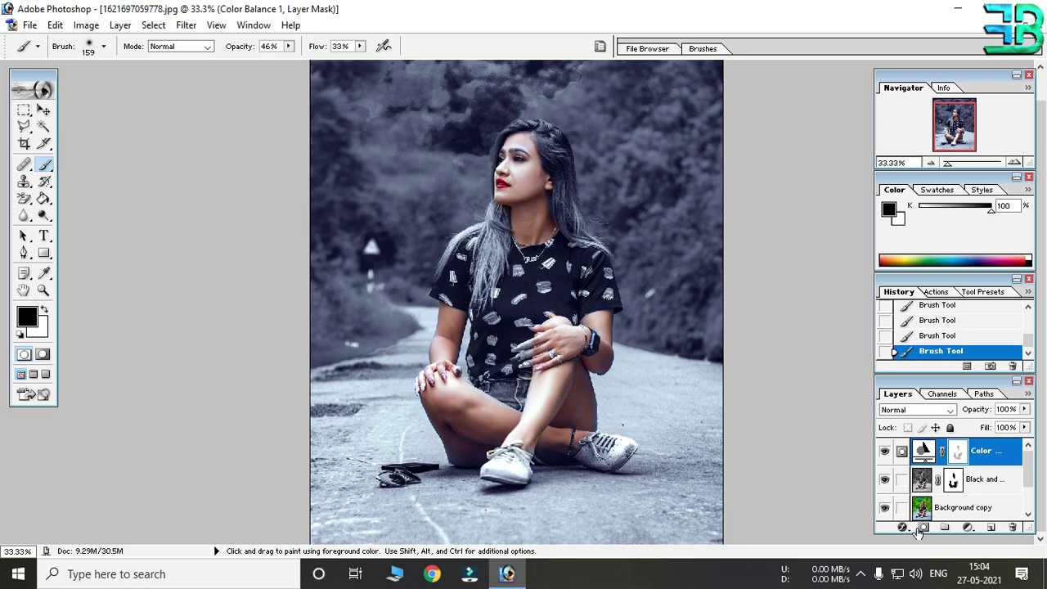
# - Select the Black and white layer and reduce the brush to 41 px for the gray fingertips
pyautogui.click(973, 488)
pyautogui.hotkey('ctrl', 'space')
pyautogui.moveTo(385, 176); pyautogui.dragTo(720, 523)
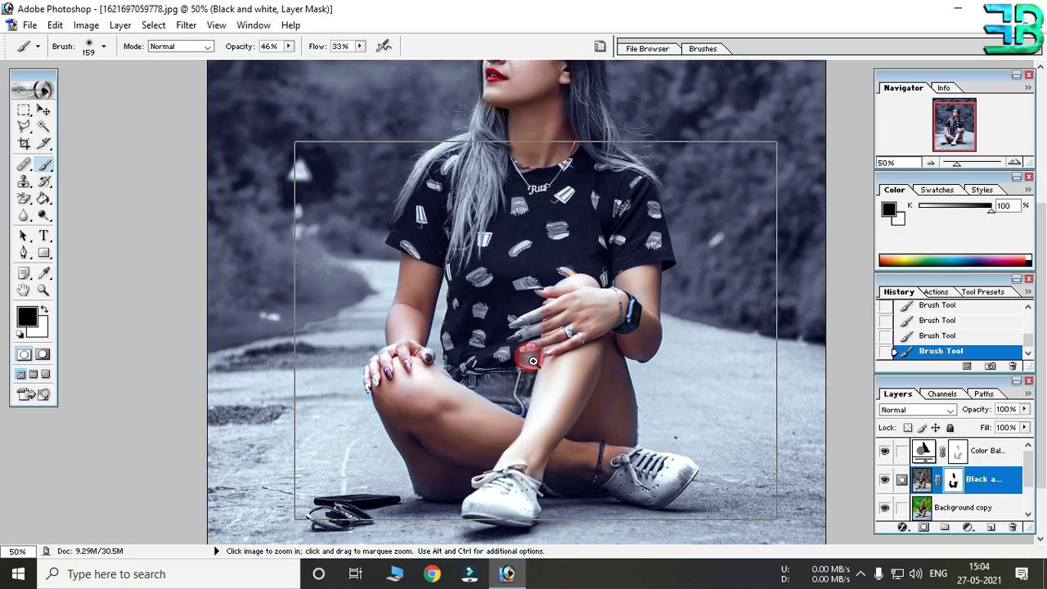
pyautogui.click(533, 360)
pyautogui.click(532, 360)
pyautogui.click(532, 361)
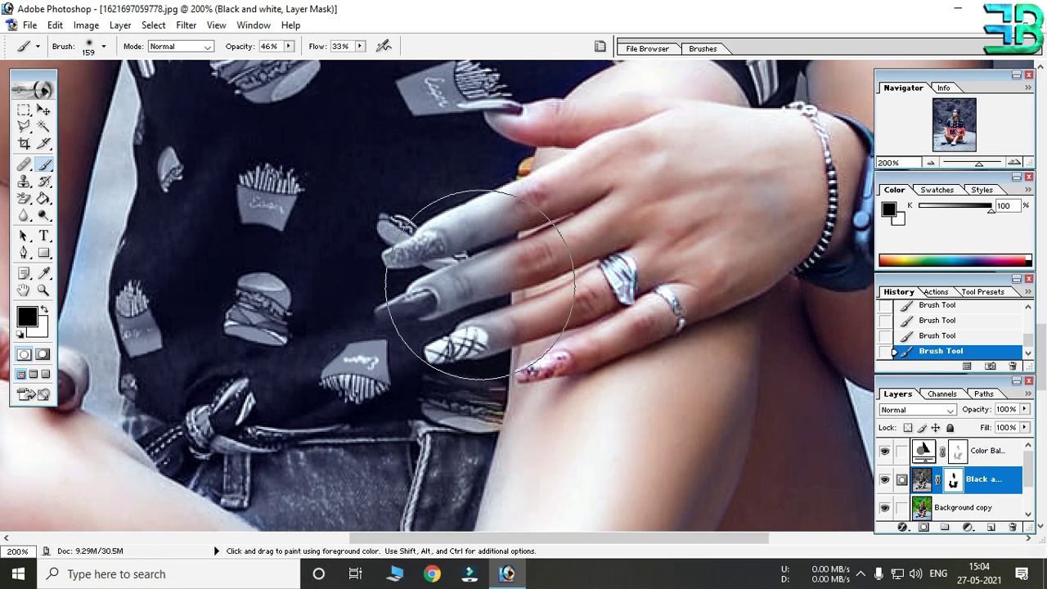
pyautogui.rightClick(502, 230)
pyautogui.moveTo(550, 257); pyautogui.dragTo(544, 257)
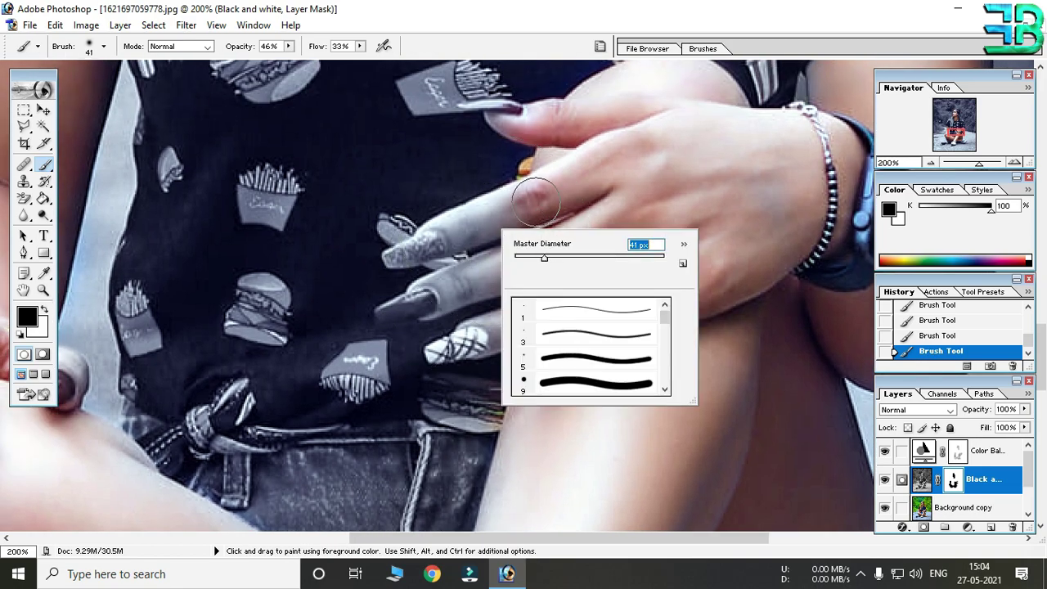
pyautogui.press('Return')
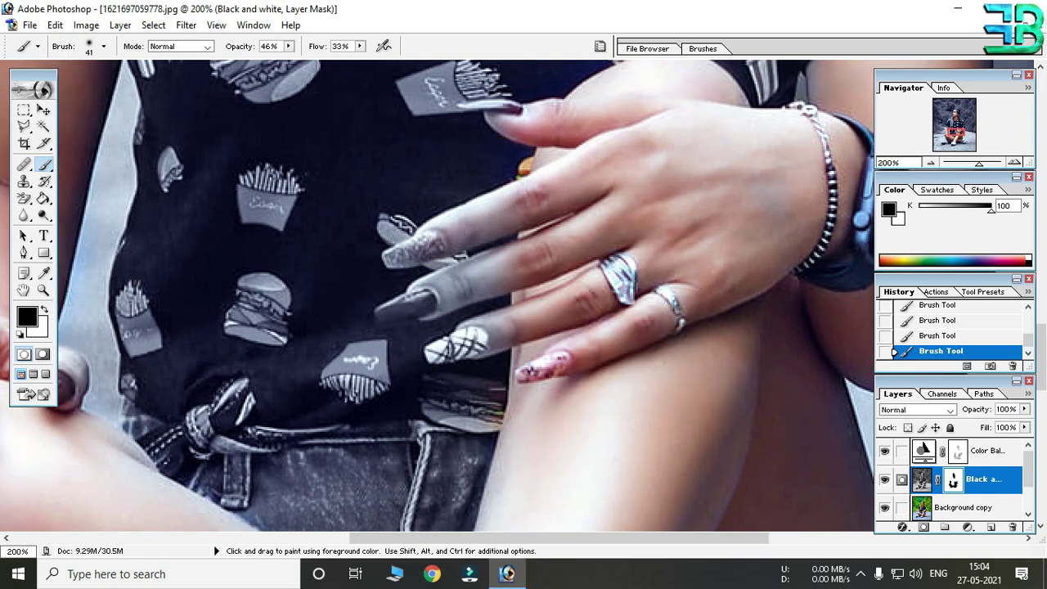
# - Raise the brush opacity and flow to 100% and paint black on the mask over the gray fingers and nails
pyautogui.click(288, 47)
pyautogui.moveTo(365, 49); pyautogui.dragTo(419, 63)
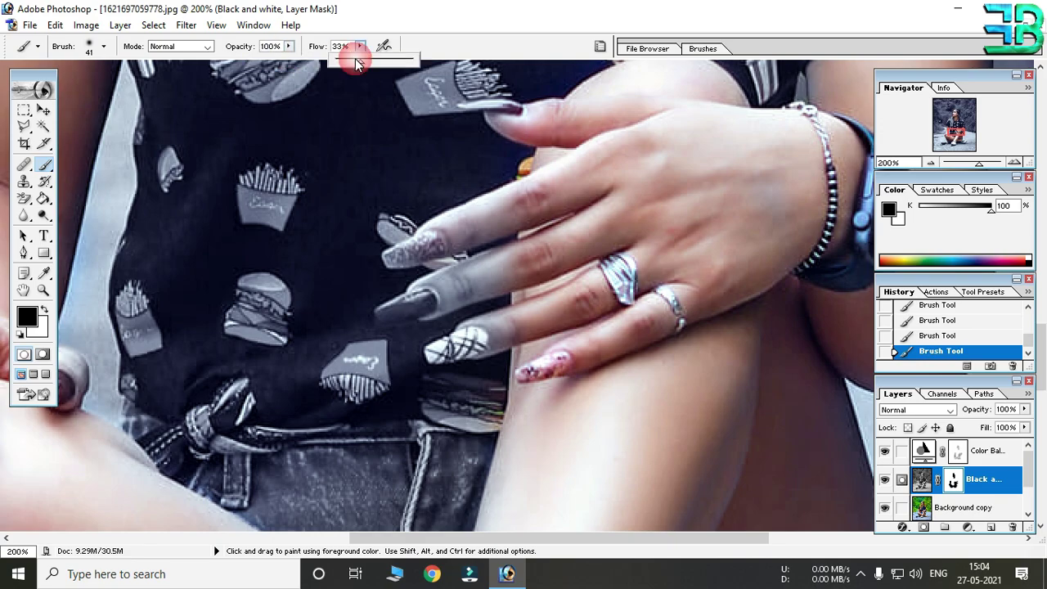
pyautogui.moveTo(512, 214); pyautogui.dragTo(404, 249)
pyautogui.moveTo(507, 262)
pyautogui.mouseDown()
pyautogui.moveTo(442, 299)
pyautogui.moveTo(450, 323)
pyautogui.moveTo(475, 340)
pyautogui.moveTo(532, 343)
pyautogui.mouseUp()
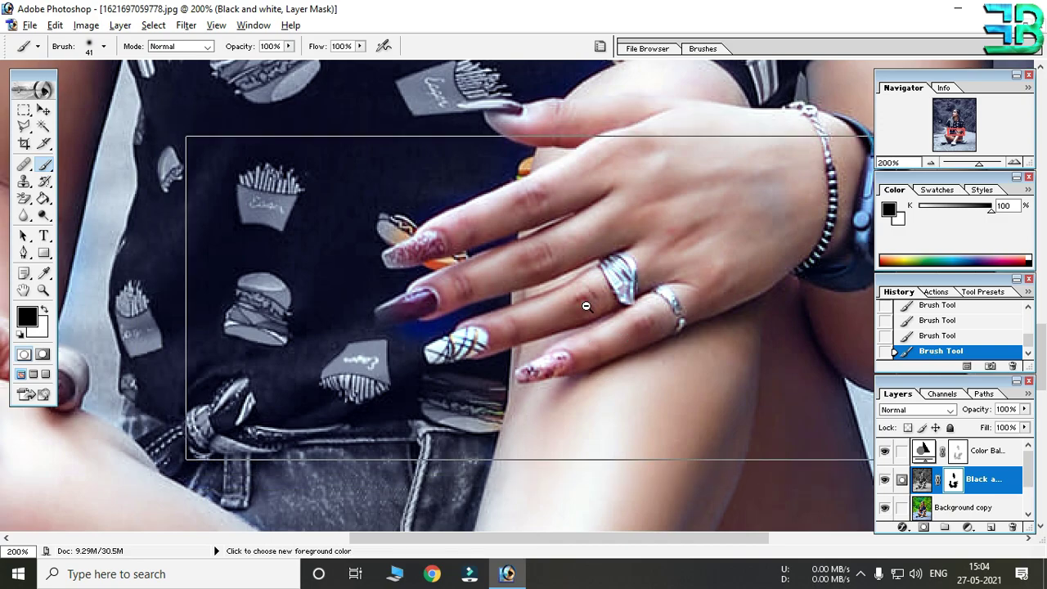
pyautogui.hotkey('ctrl', '-')
pyautogui.hotkey('ctrl', '-')
pyautogui.hotkey('ctrl', '-')
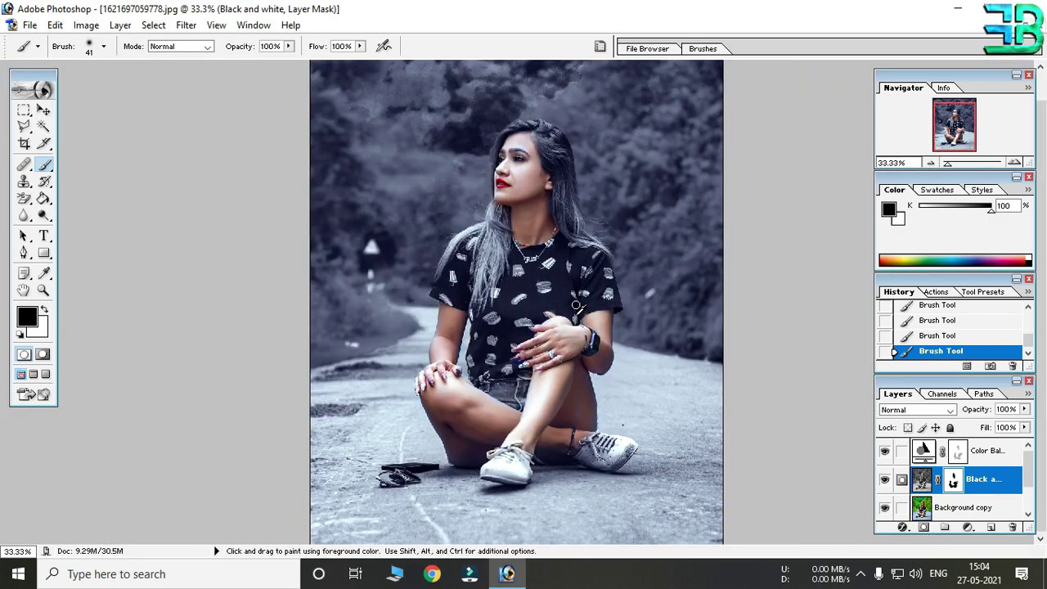
pyautogui.hotkey('ctrl', '-')
pyautogui.hotkey('ctrl', '+')
pyautogui.hotkey('ctrl', '-')
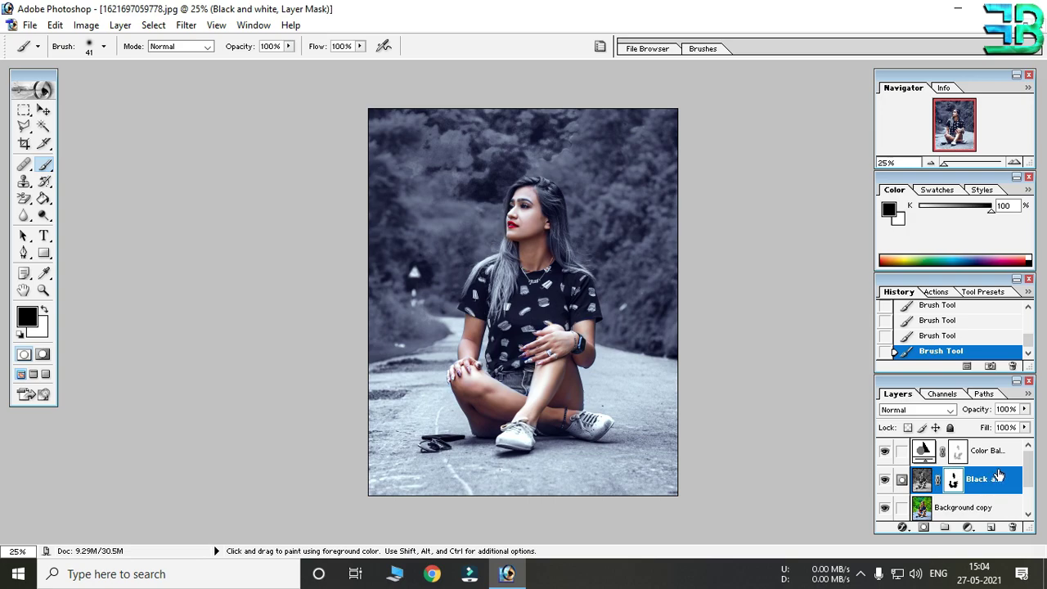
# - Add a Selective Color adjustment layer above Color Balance, setting the Reds to Cyan +13% and a slightly reduced Black
pyautogui.click(994, 452)
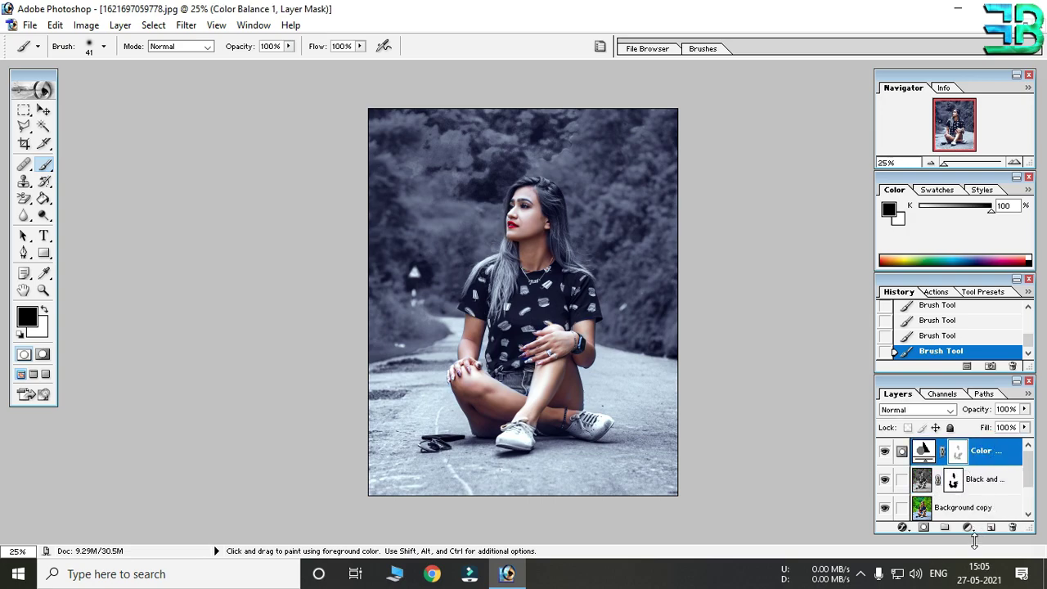
pyautogui.click(968, 527)
pyautogui.click(950, 423)
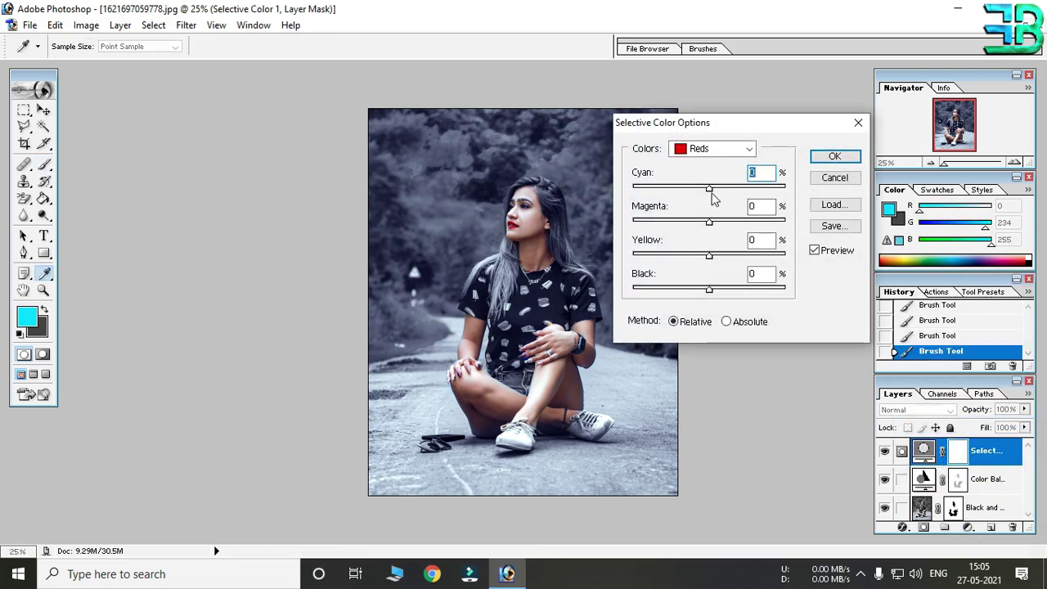
pyautogui.moveTo(711, 190)
pyautogui.mouseDown()
pyautogui.moveTo(733, 189)
pyautogui.moveTo(720, 185)
pyautogui.mouseUp()
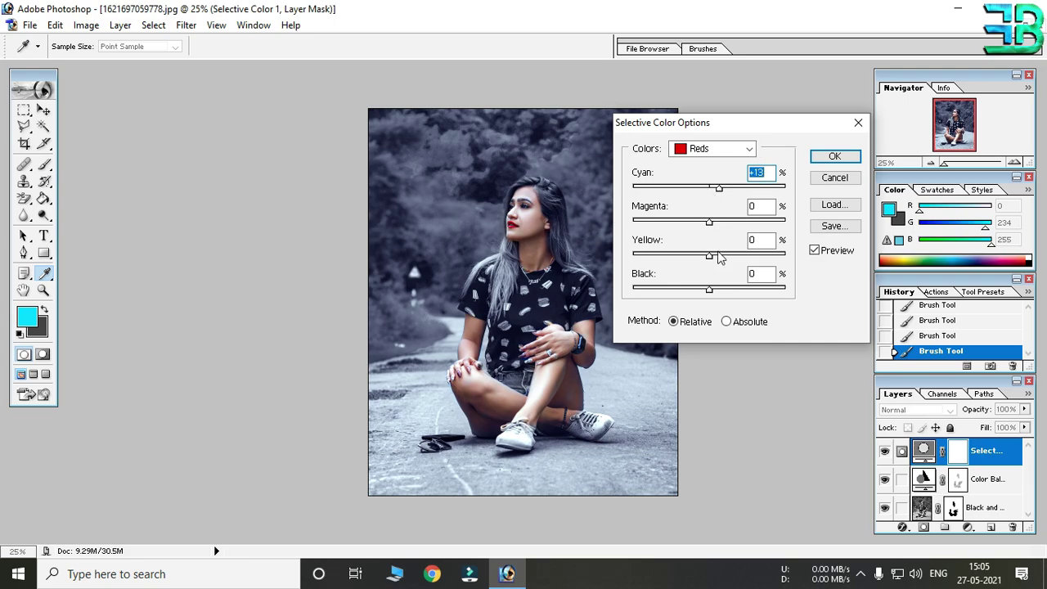
pyautogui.moveTo(710, 293)
pyautogui.mouseDown()
pyautogui.moveTo(740, 292)
pyautogui.moveTo(700, 293)
pyautogui.mouseUp()
# - Set Cyan to +23% for the Yellows, and Cyan to +1% and Black to -22% for the Greens
pyautogui.click(711, 148)
pyautogui.click(699, 172)
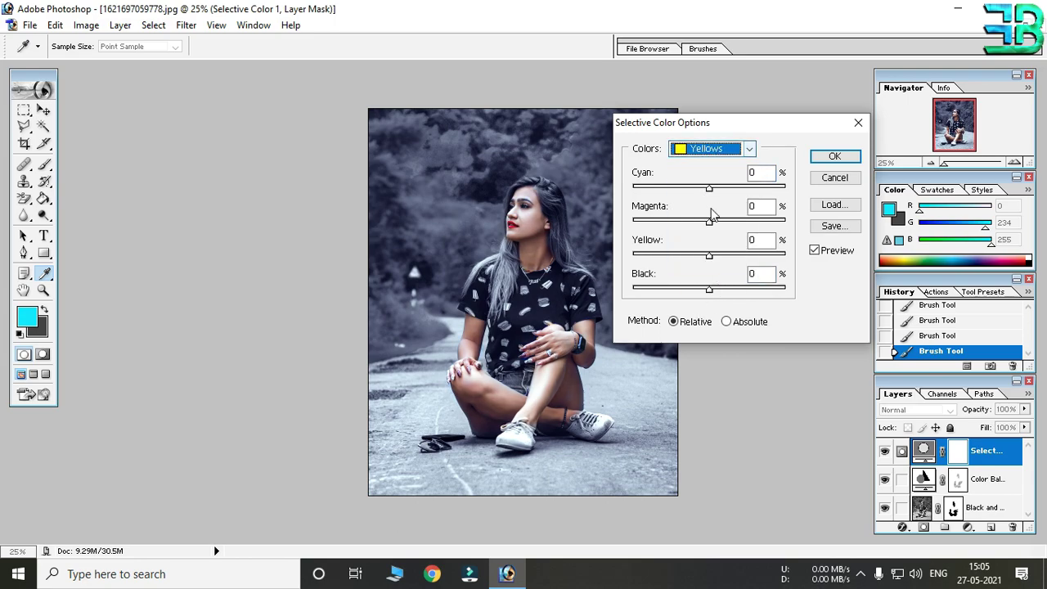
pyautogui.moveTo(709, 187); pyautogui.dragTo(736, 194)
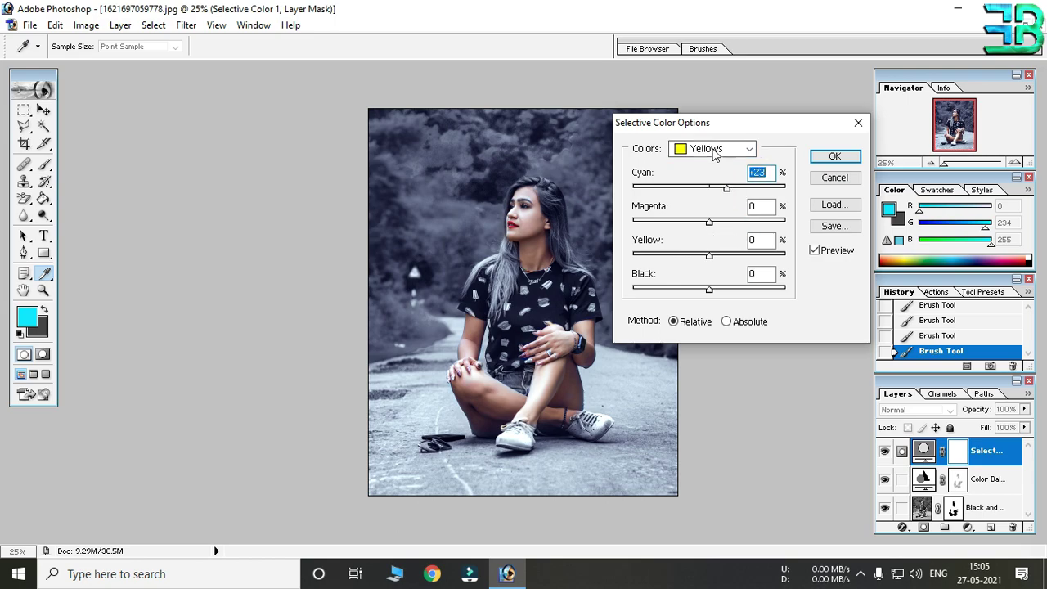
pyautogui.click(713, 150)
pyautogui.click(710, 184)
pyautogui.moveTo(712, 193)
pyautogui.mouseDown()
pyautogui.moveTo(743, 192)
pyautogui.moveTo(680, 192)
pyautogui.moveTo(727, 191)
pyautogui.moveTo(710, 190)
pyautogui.mouseUp()
pyautogui.moveTo(710, 293)
pyautogui.mouseDown()
pyautogui.moveTo(678, 294)
pyautogui.moveTo(693, 296)
pyautogui.mouseUp()
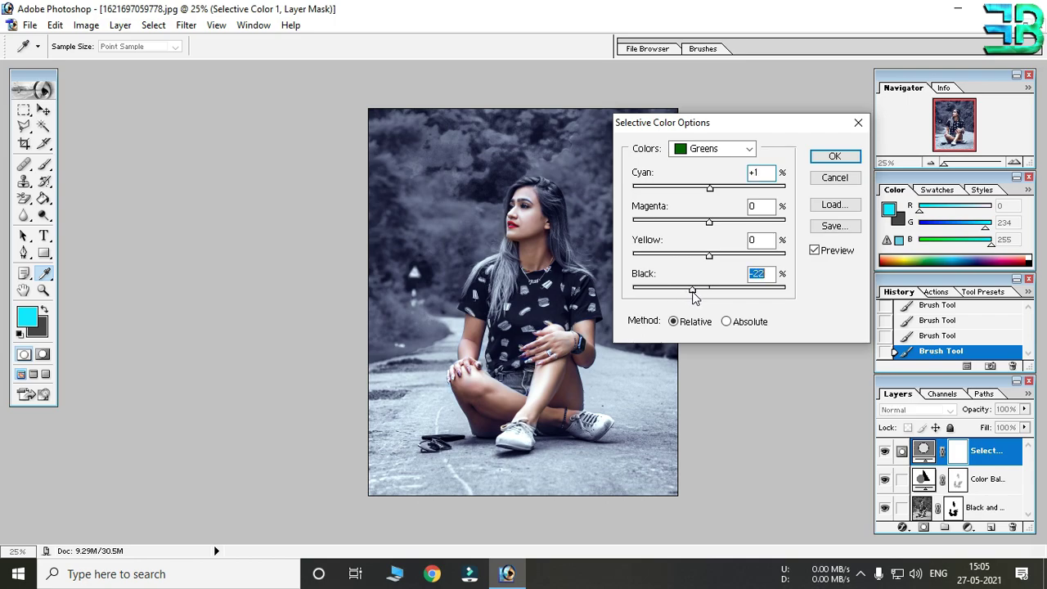
# - Adjust the Cyans to Cyan +50%, Magenta +43%, Yellow +38% and Black +19%
pyautogui.click(736, 148)
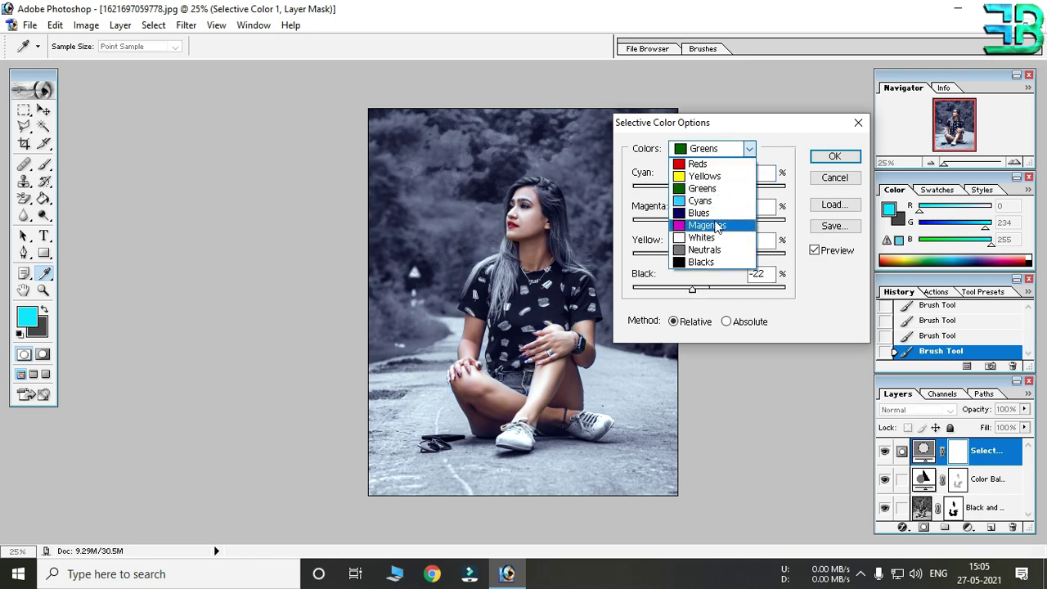
pyautogui.click(709, 200)
pyautogui.moveTo(711, 291); pyautogui.dragTo(714, 292)
pyautogui.moveTo(703, 228); pyautogui.dragTo(704, 230)
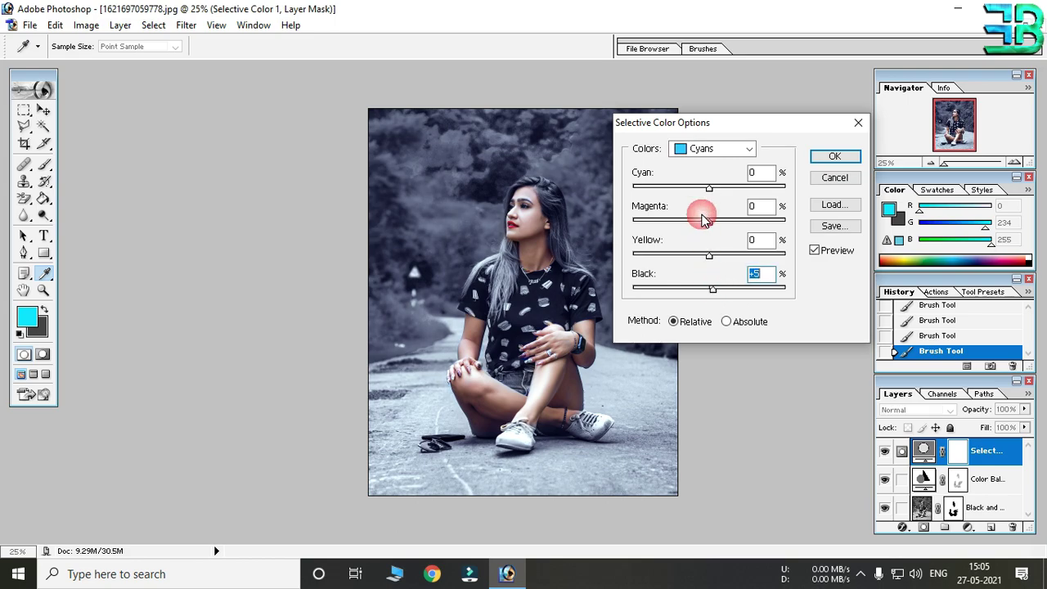
pyautogui.moveTo(712, 193); pyautogui.dragTo(752, 196)
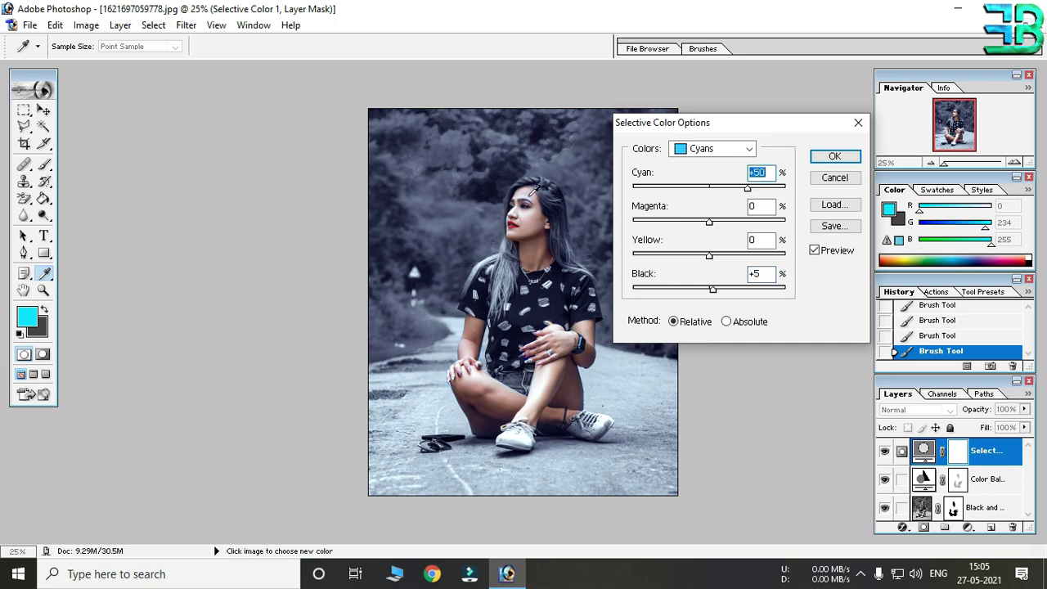
pyautogui.moveTo(709, 222); pyautogui.dragTo(737, 255)
pyautogui.moveTo(713, 289); pyautogui.dragTo(726, 294)
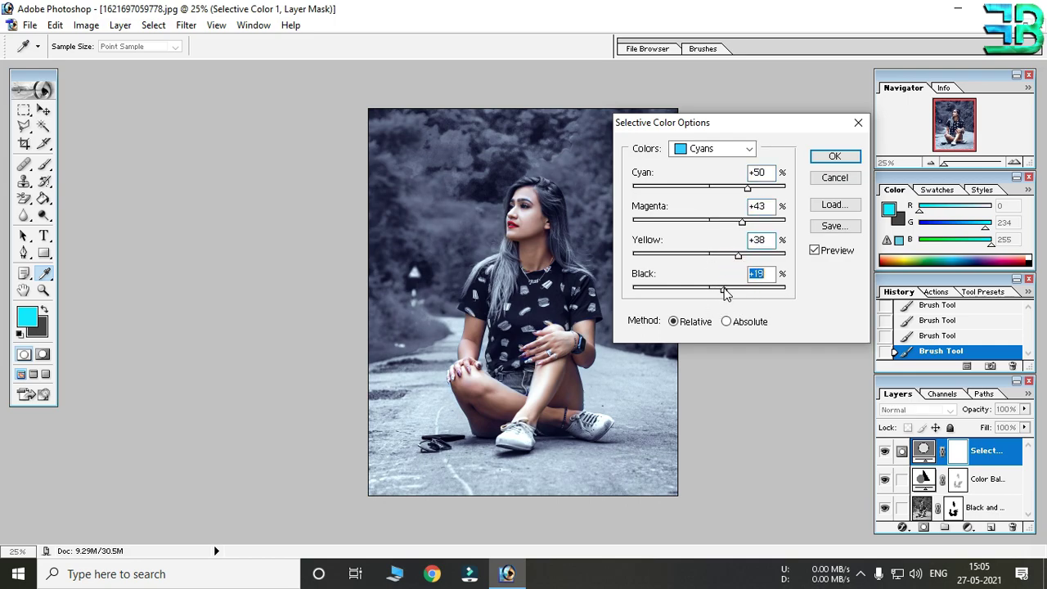
# - Adjust the Blues to Cyan +20%, Magenta -14%, Yellow -21% and Black +20%
pyautogui.click(702, 152)
pyautogui.click(702, 204)
pyautogui.moveTo(710, 188)
pyautogui.mouseDown()
pyautogui.moveTo(752, 189)
pyautogui.moveTo(667, 190)
pyautogui.moveTo(727, 191)
pyautogui.mouseUp()
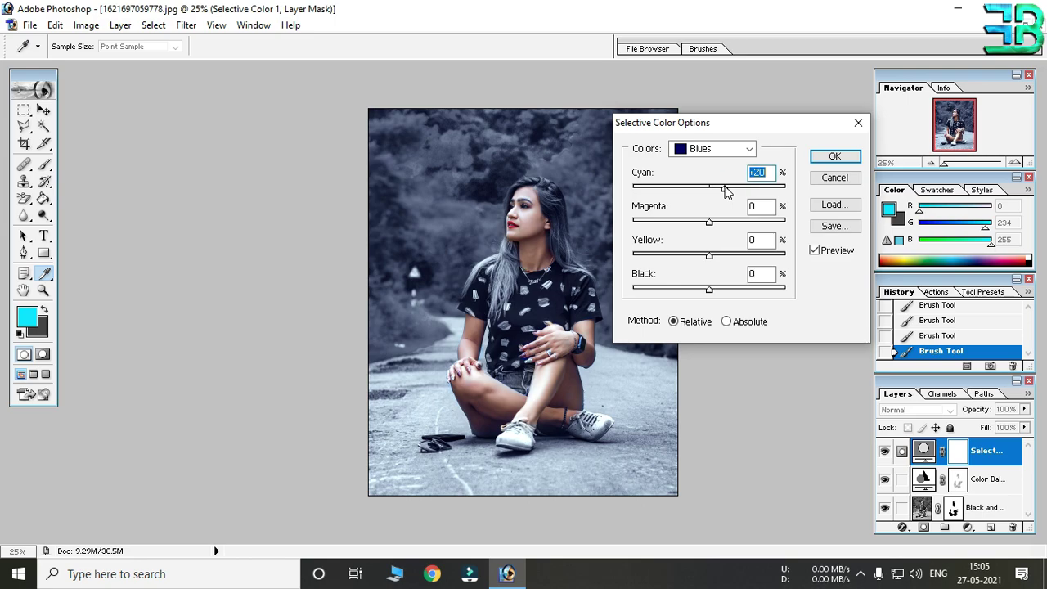
pyautogui.moveTo(712, 224); pyautogui.dragTo(727, 296)
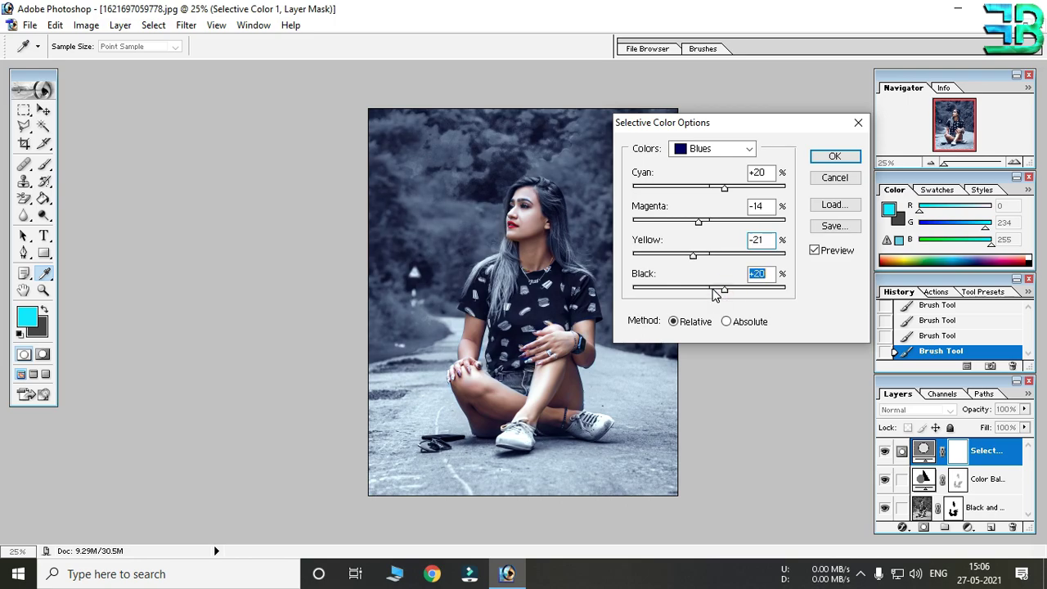
# - Reset the Greens' Cyan to 0% and apply the Selective Color adjustment
pyautogui.click(747, 148)
pyautogui.click(702, 188)
pyautogui.moveTo(710, 187)
pyautogui.mouseDown()
pyautogui.moveTo(744, 190)
pyautogui.moveTo(654, 194)
pyautogui.moveTo(710, 202)
pyautogui.mouseUp()
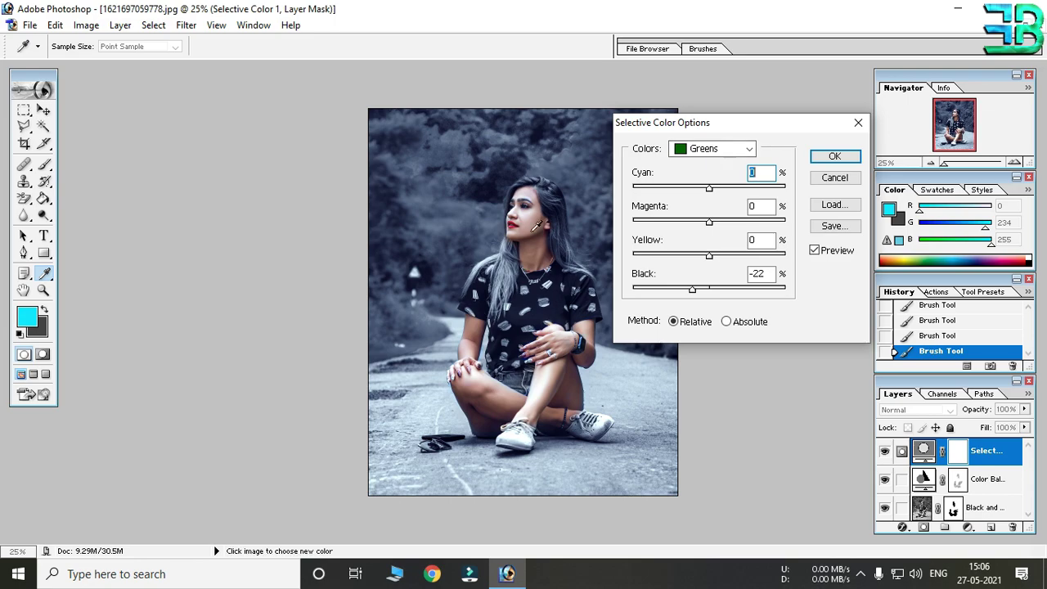
pyautogui.click(832, 157)
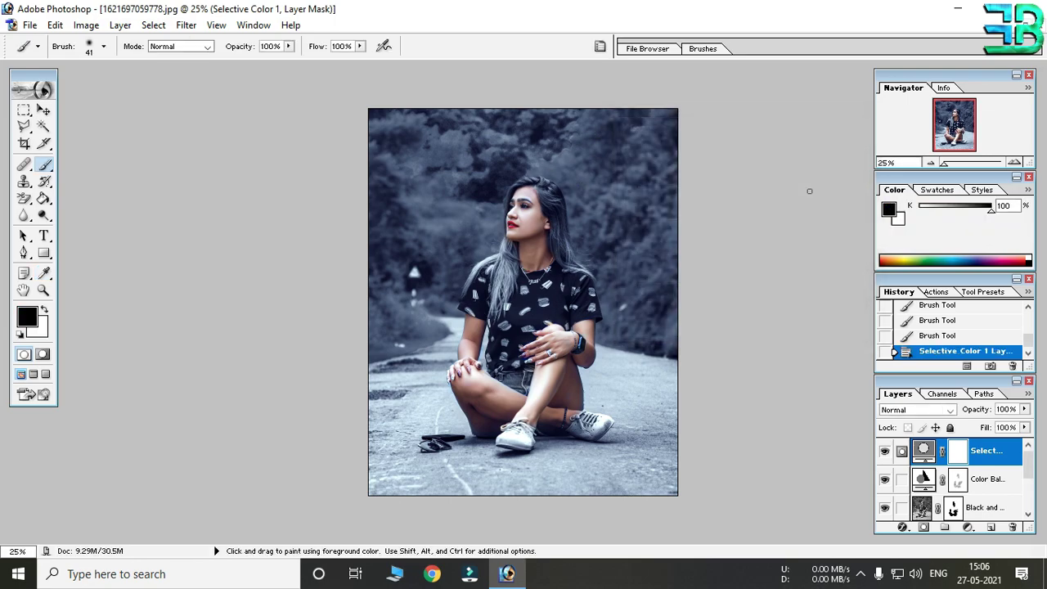
# - Compare the portrait with and without the Selective Color layer and examine the woman up close
pyautogui.click(888, 453)
pyautogui.hotkey('ctrl', '+')
pyautogui.hotkey('ctrl', '+')
pyautogui.moveTo(283, 94); pyautogui.dragTo(808, 504)
pyautogui.keyDown('alt'); pyautogui.click(584, 342); pyautogui.keyUp('alt')
pyautogui.moveTo(584, 342)
pyautogui.mouseDown()
pyautogui.moveTo(561, 231)
pyautogui.moveTo(568, 307)
pyautogui.mouseUp()
pyautogui.hotkey('ctrl', '-')
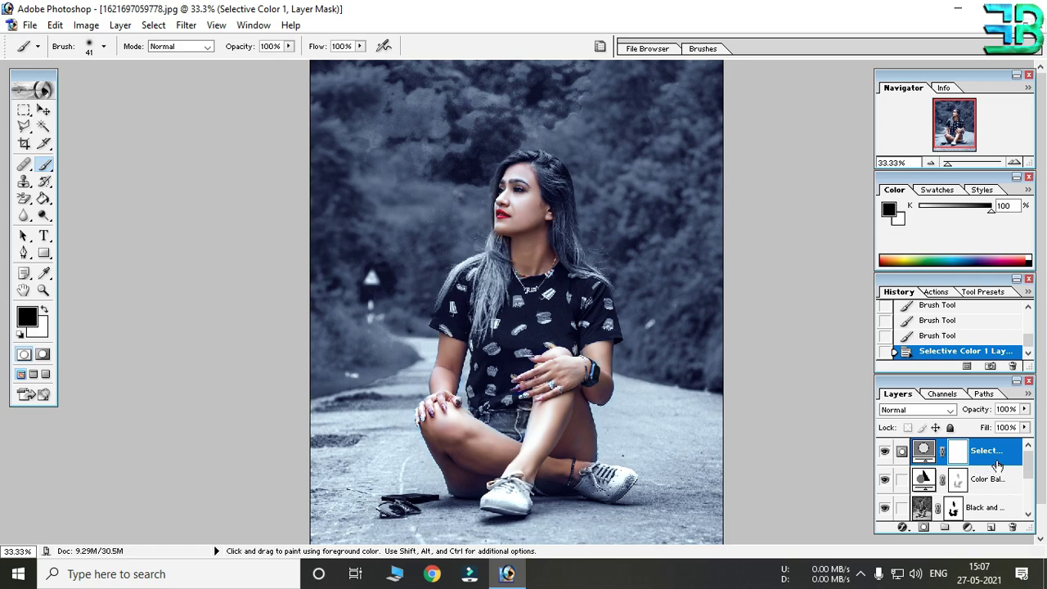
# - Create a new layer above Selective Color and set the brush to 626 px with 10% flow
pyautogui.click(990, 527)
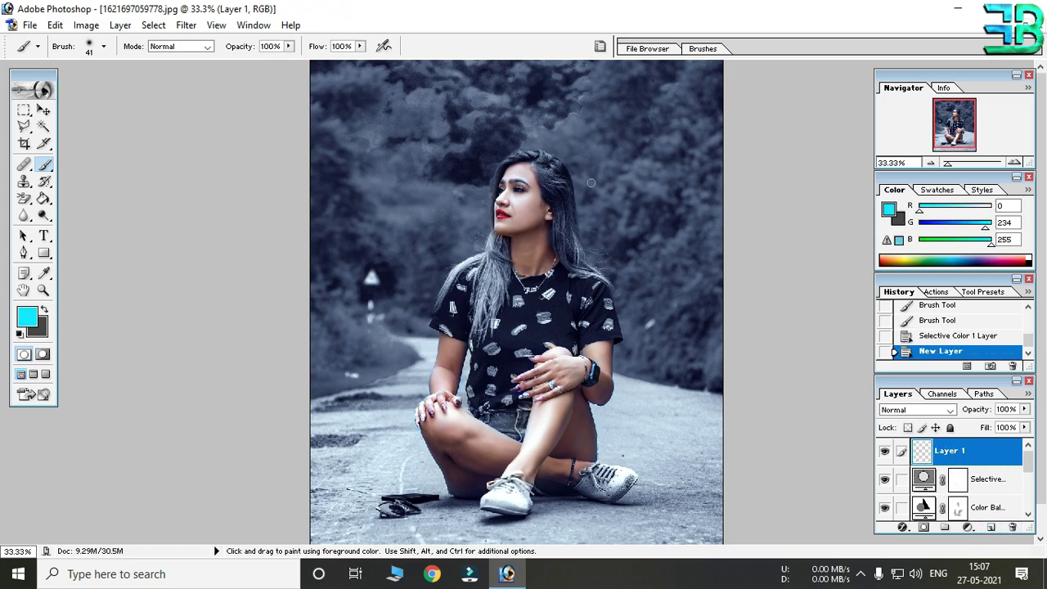
pyautogui.rightClick(386, 185)
pyautogui.click(474, 201)
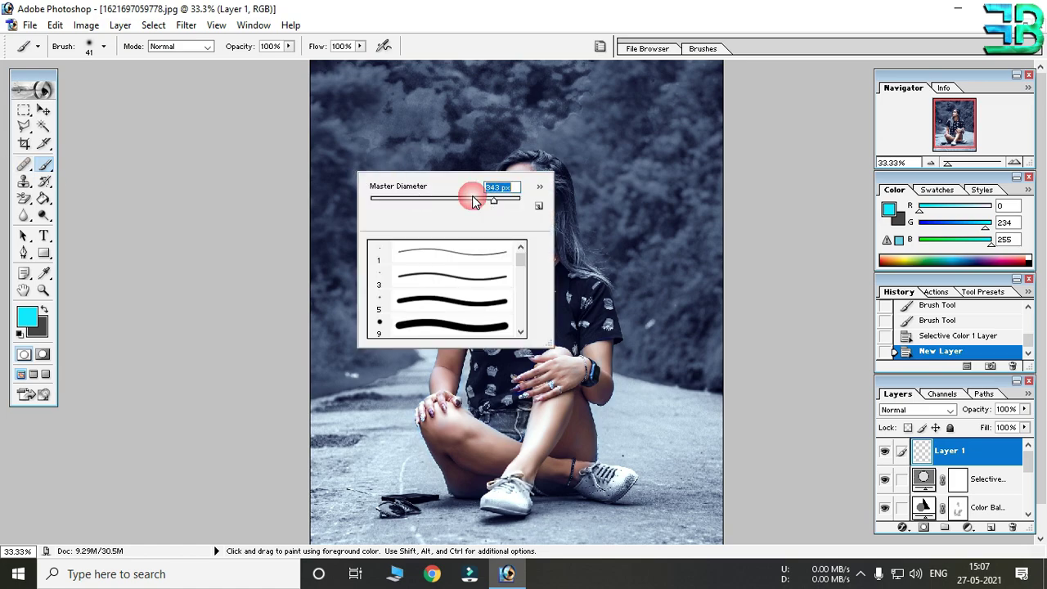
pyautogui.moveTo(513, 205); pyautogui.dragTo(507, 206)
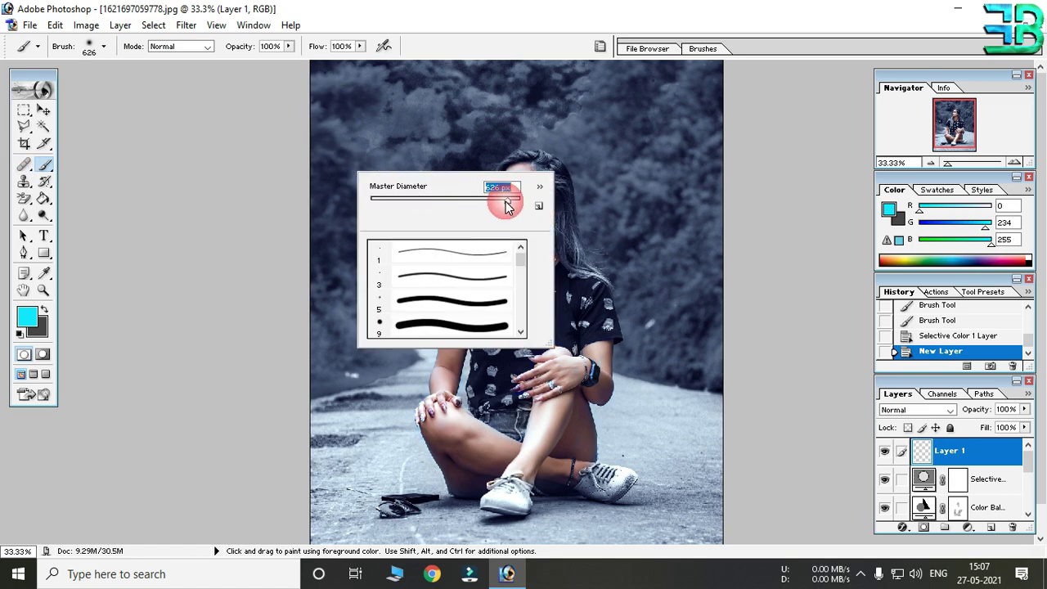
pyautogui.click(455, 7)
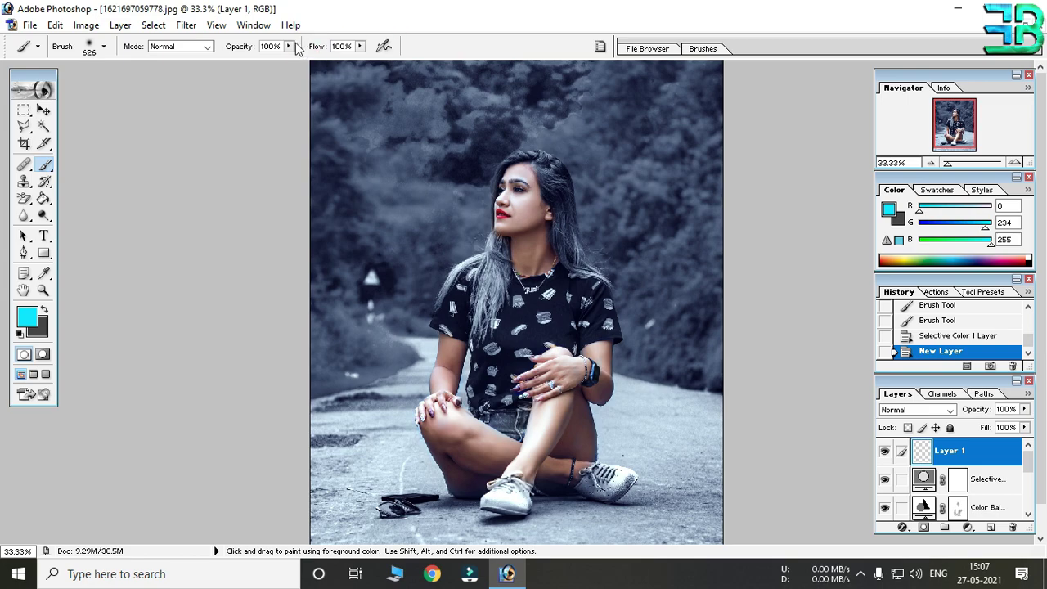
pyautogui.click(360, 46)
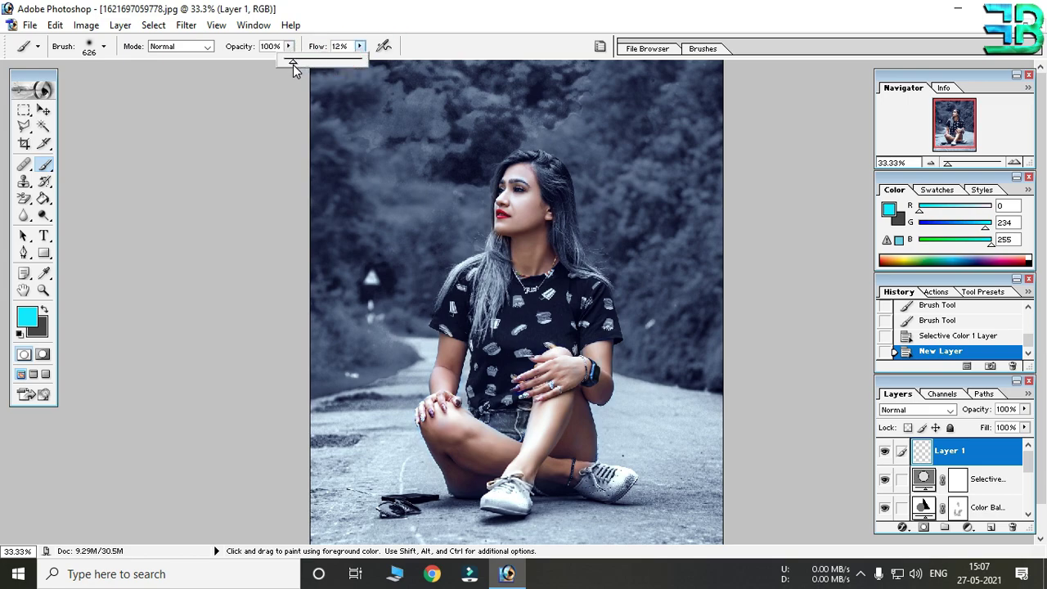
pyautogui.click(556, 4)
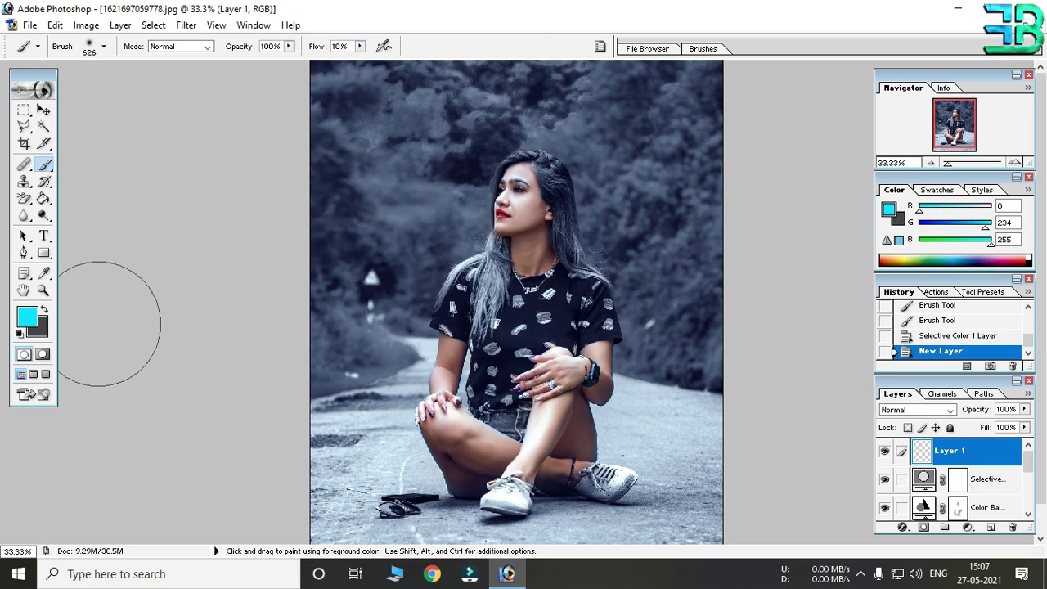
# - Paint a soft cyan glow over the trees in the upper-left area of the photo on the new layer
pyautogui.hotkey('ctrl', 'alt', 'space')
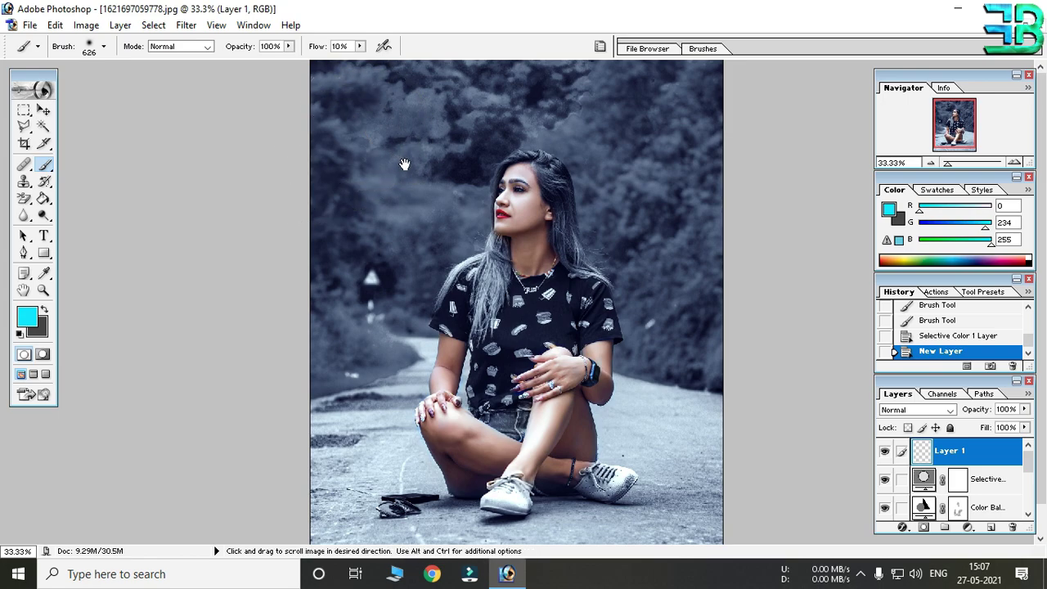
pyautogui.click(408, 167)
pyautogui.moveTo(387, 140); pyautogui.dragTo(420, 161)
pyautogui.click(420, 160)
pyautogui.click(418, 161)
pyautogui.click(419, 161)
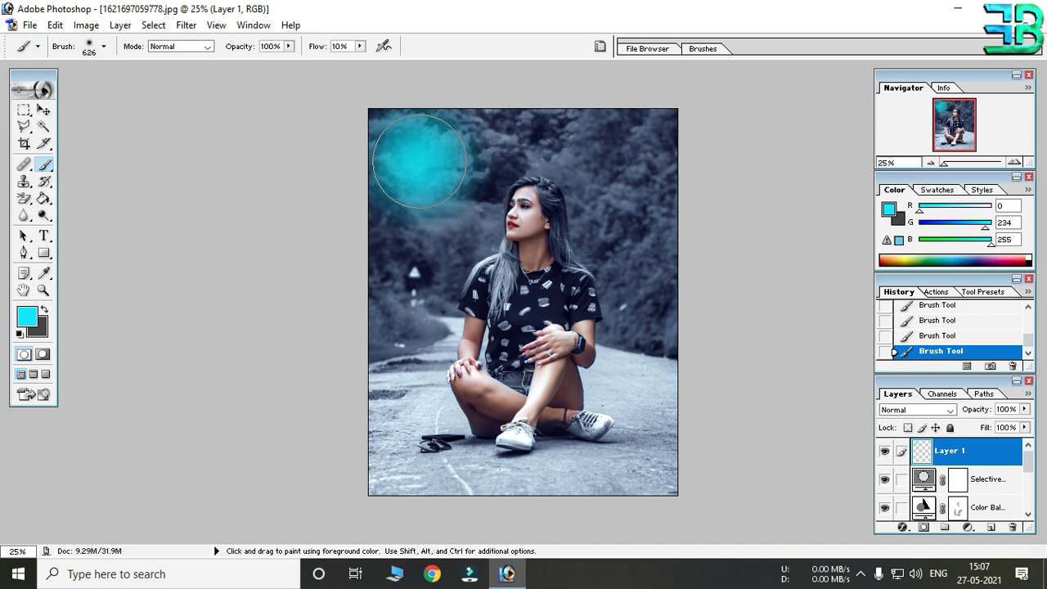
# - Scale the cyan glow to about 182% width and 167% height and place it over the photo's upper-left corner
pyautogui.click(44, 110)
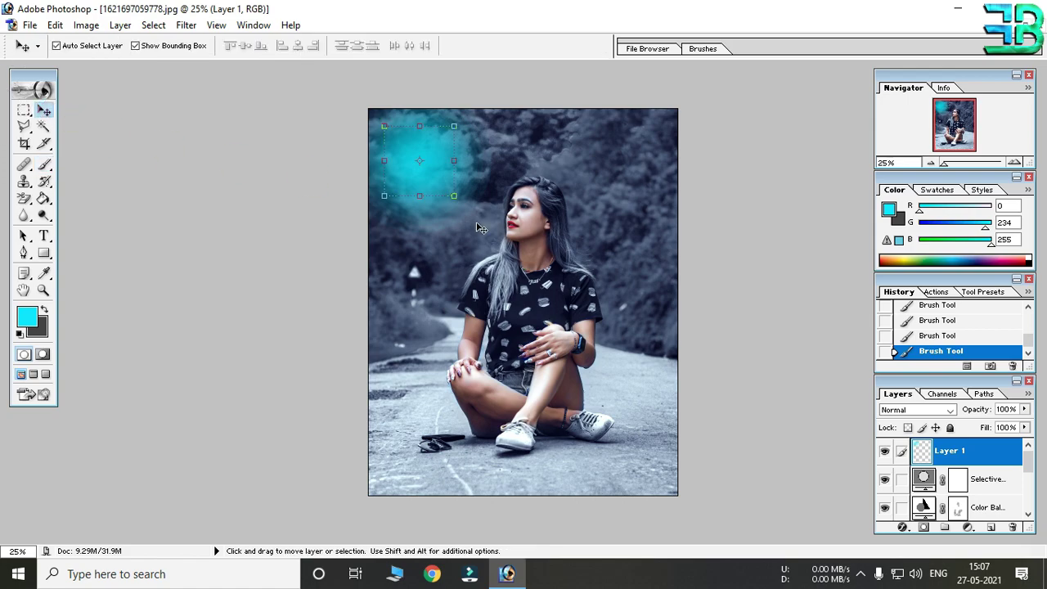
pyautogui.moveTo(466, 210); pyautogui.dragTo(493, 226)
pyautogui.moveTo(434, 187); pyautogui.dragTo(423, 172)
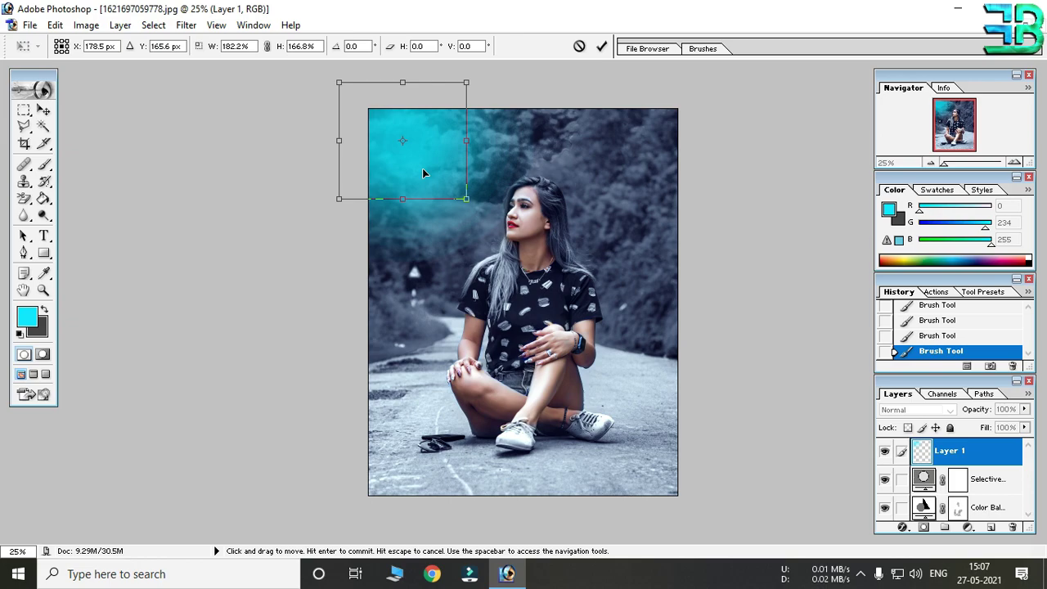
pyautogui.press('Return')
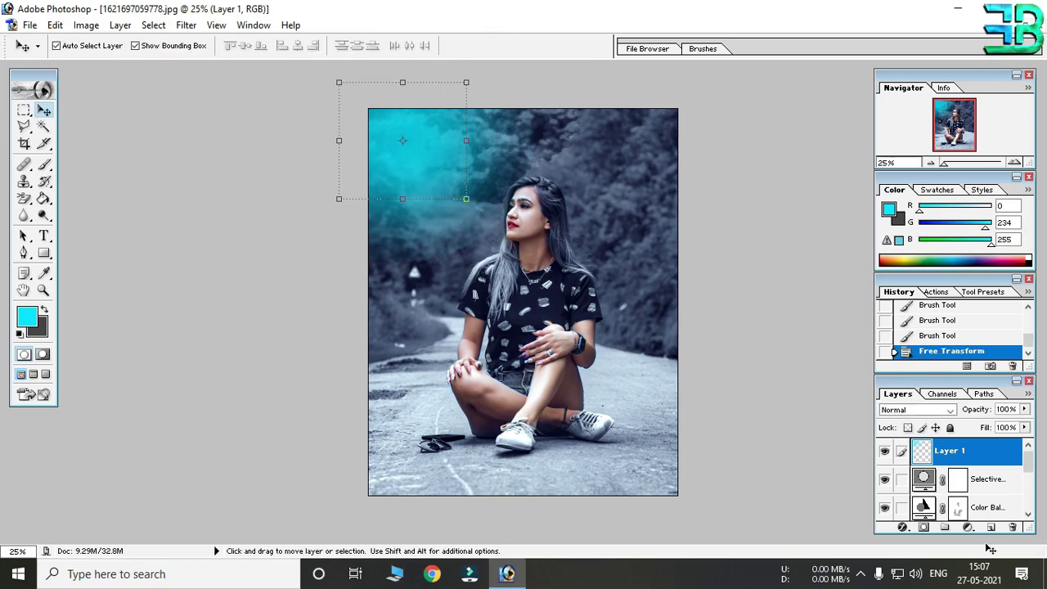
# - Add a Hue/Saturation adjustment layer with default values and clip it to the cyan glow layer
pyautogui.click(968, 528)
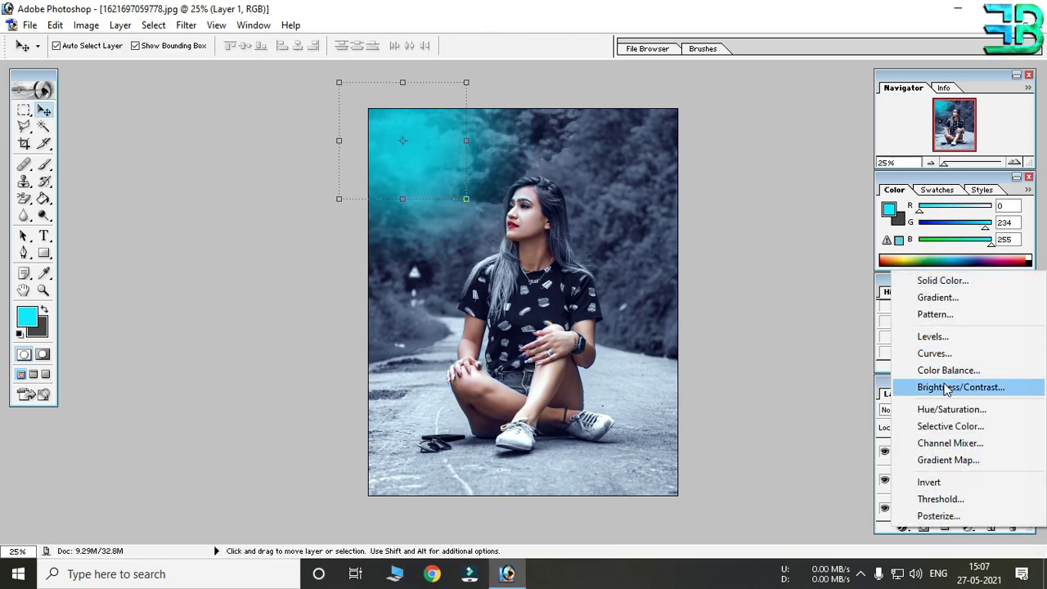
pyautogui.click(950, 409)
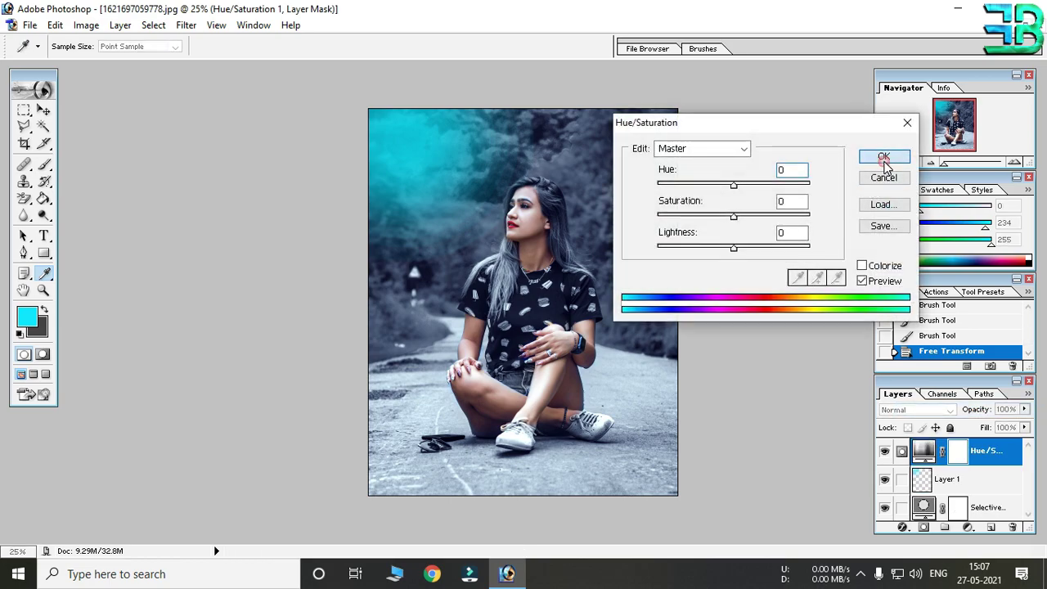
pyautogui.click(884, 159)
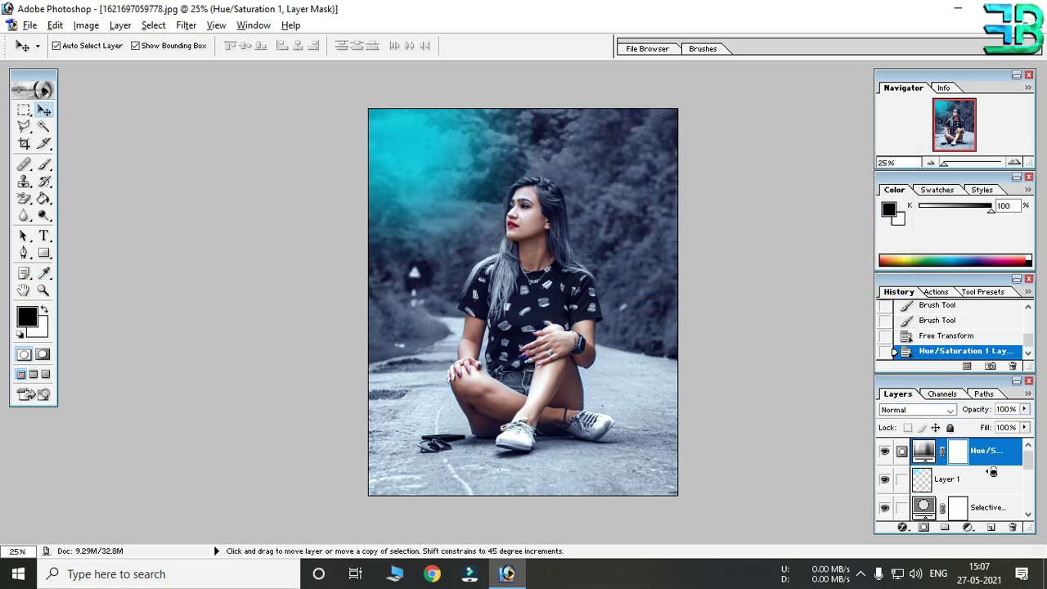
pyautogui.keyDown('alt'); pyautogui.click(992, 472); pyautogui.keyUp('alt')
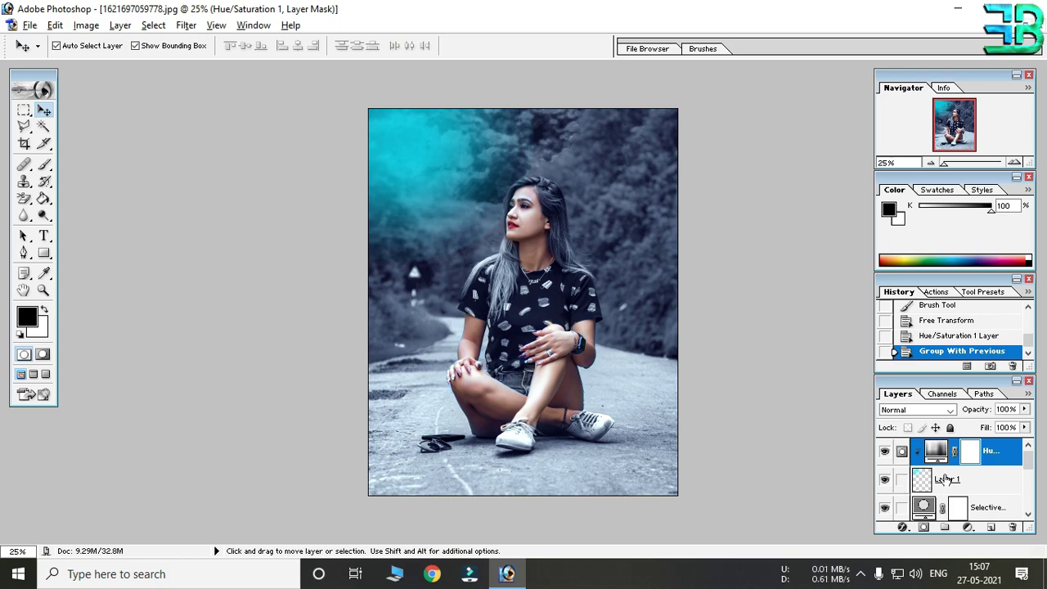
# - Recolor the glow through the clipped adjustment with Hue -180, Saturation -1 and Lightness +21
pyautogui.doubleClick(941, 450)
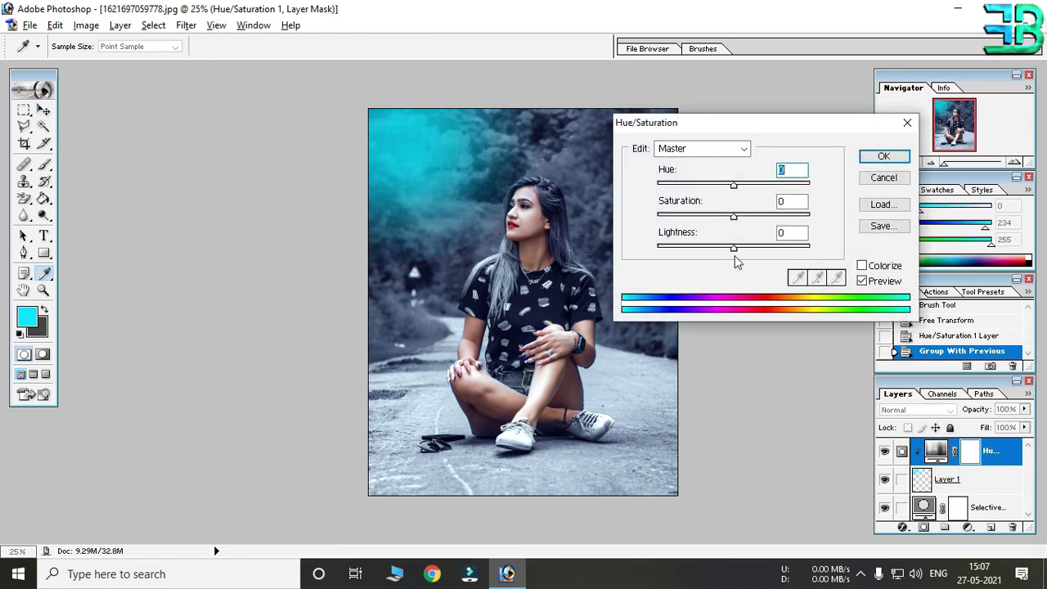
pyautogui.moveTo(733, 183); pyautogui.dragTo(597, 183)
pyautogui.moveTo(732, 216); pyautogui.dragTo(725, 216)
pyautogui.moveTo(734, 246); pyautogui.dragTo(736, 220)
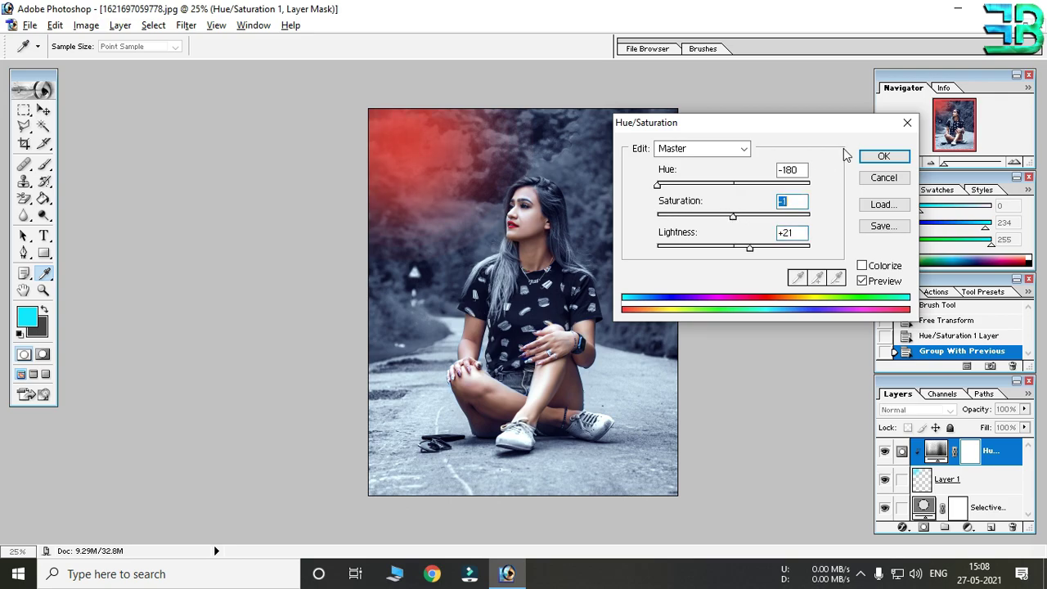
pyautogui.click(883, 155)
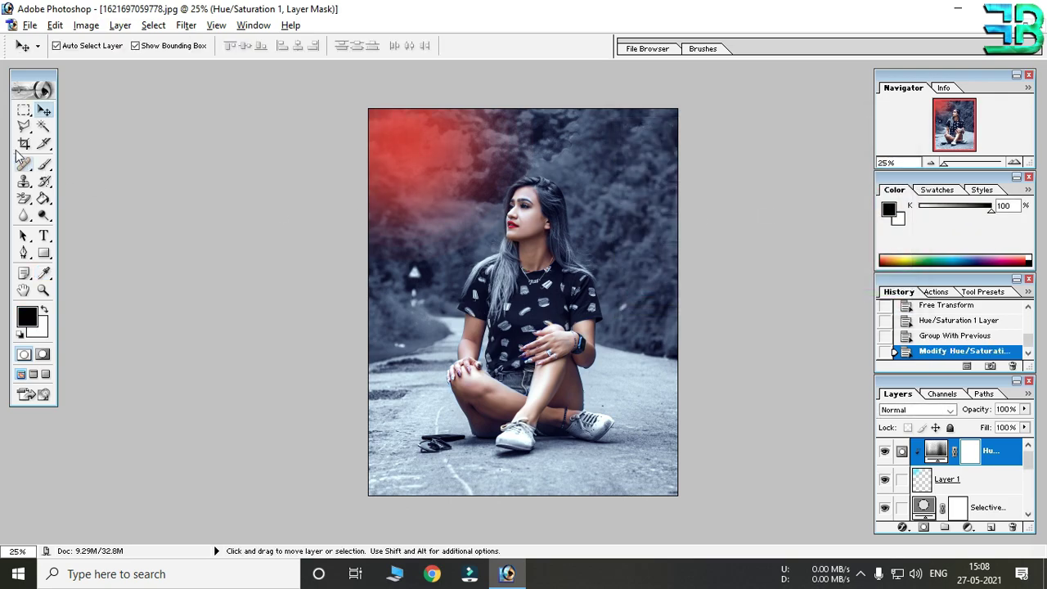
# - Select the glow on Layer 1, enlarge it further and reposition it over the photo's upper-left corner
pyautogui.click(392, 173)
pyautogui.moveTo(467, 198); pyautogui.dragTo(504, 227)
pyautogui.moveTo(457, 201); pyautogui.dragTo(449, 205)
pyautogui.press('Return')
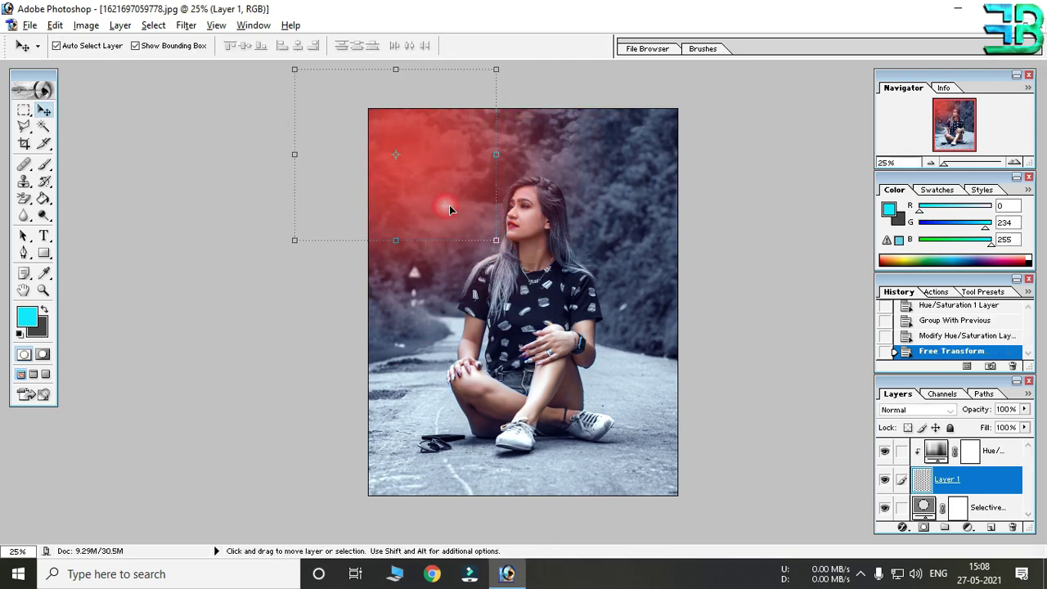
# - Try Soft Light on the red glow layer, then set its blending mode to Screen
pyautogui.click(932, 410)
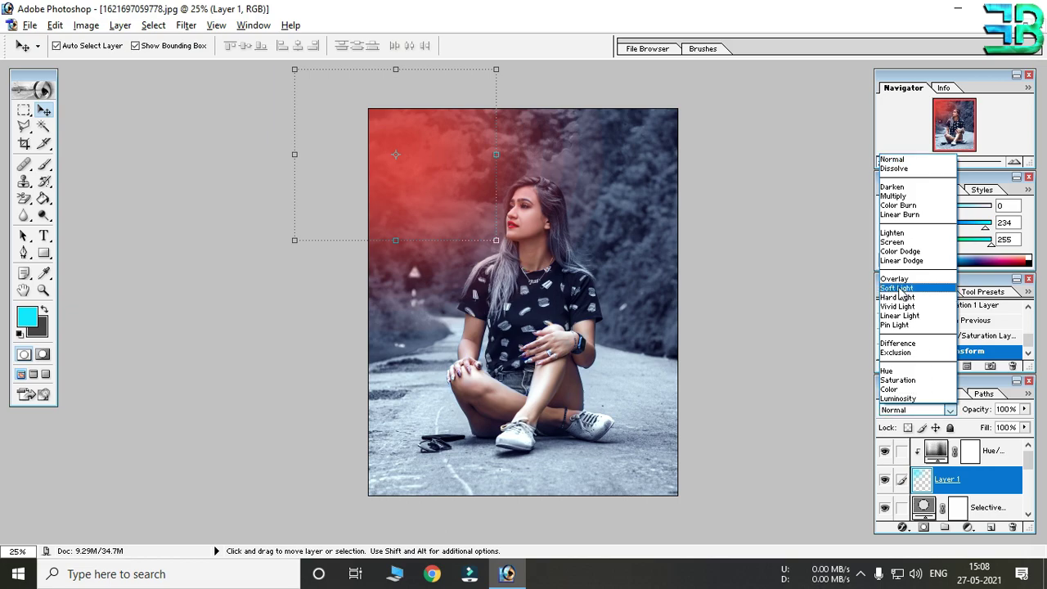
pyautogui.click(899, 291)
pyautogui.click(934, 411)
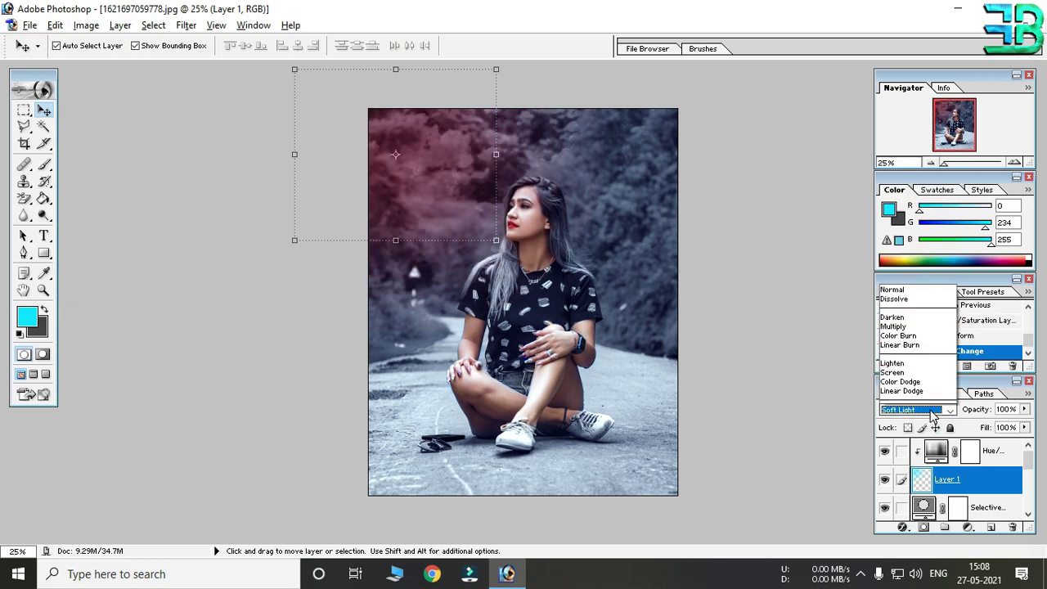
pyautogui.click(910, 243)
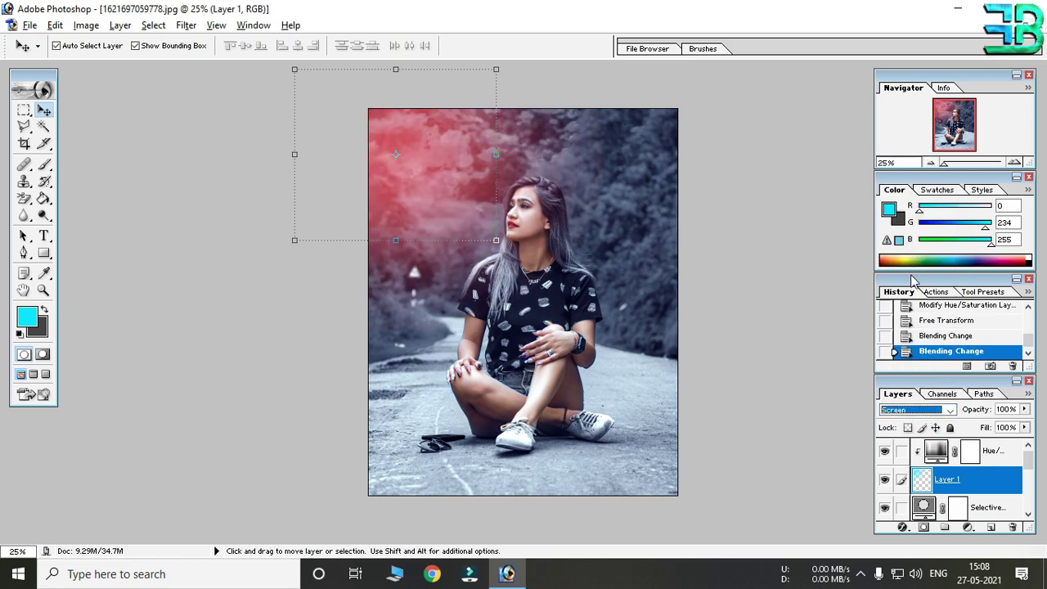
pyautogui.click(822, 341)
pyautogui.click(868, 387)
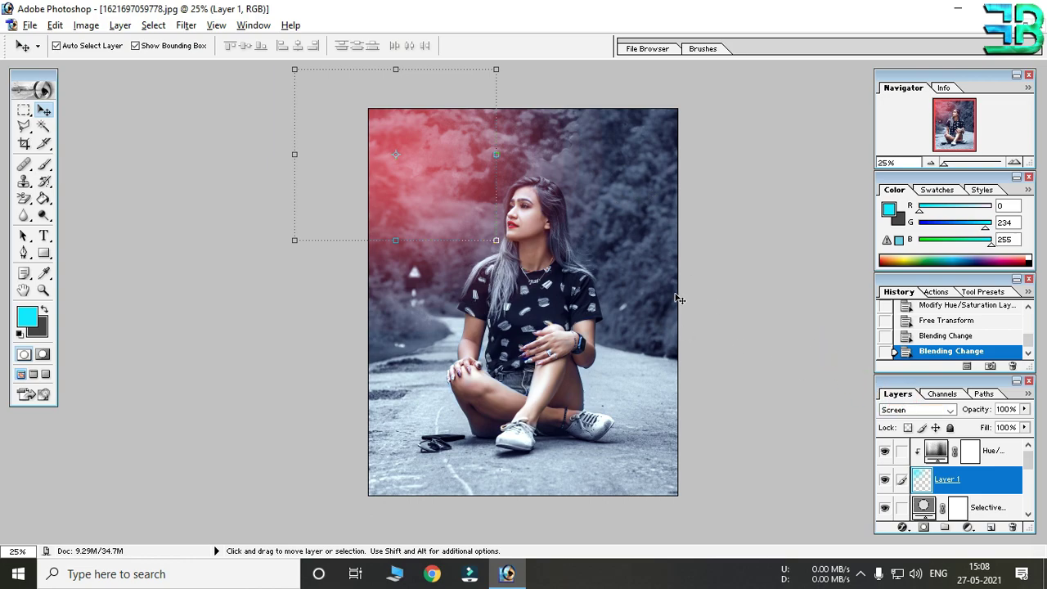
pyautogui.click(735, 340)
# - Select the red glow on Layer 1 and nudge it slightly upward
pyautogui.hotkey('ctrl', '+')
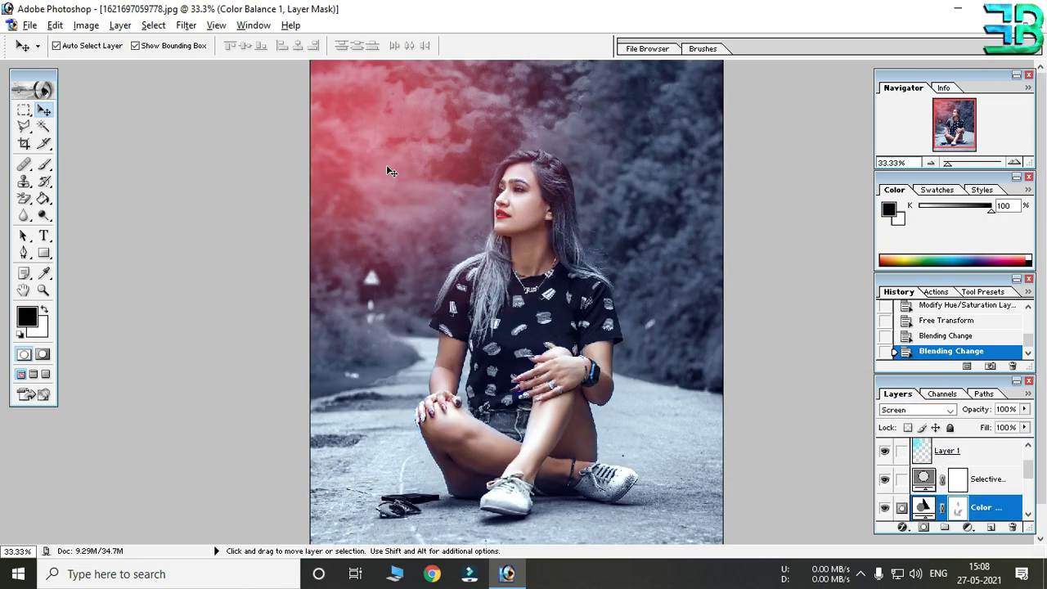
pyautogui.click(394, 175)
pyautogui.press('Up')
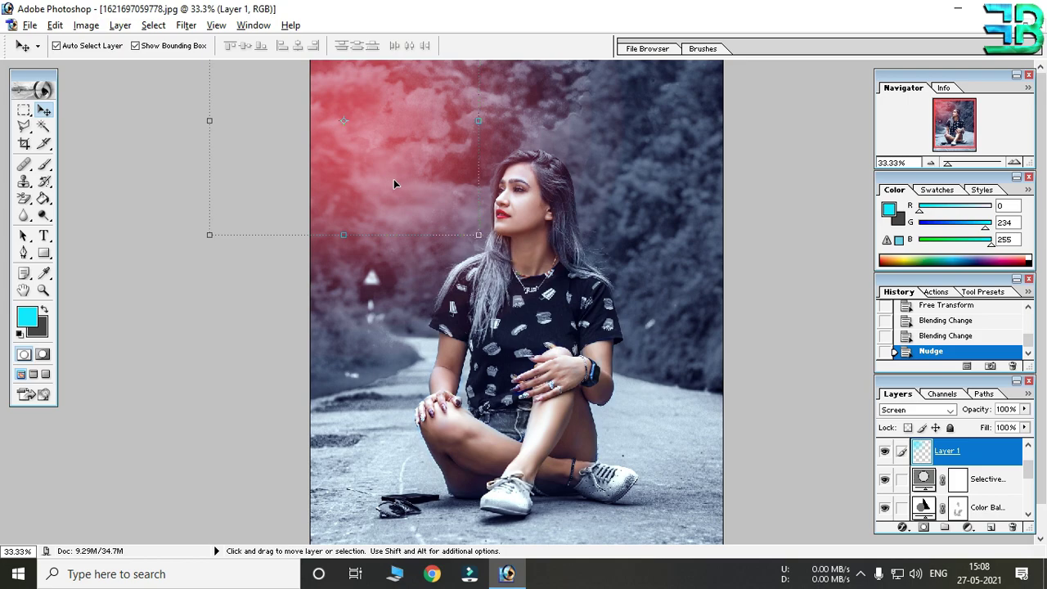
pyautogui.click(372, 186)
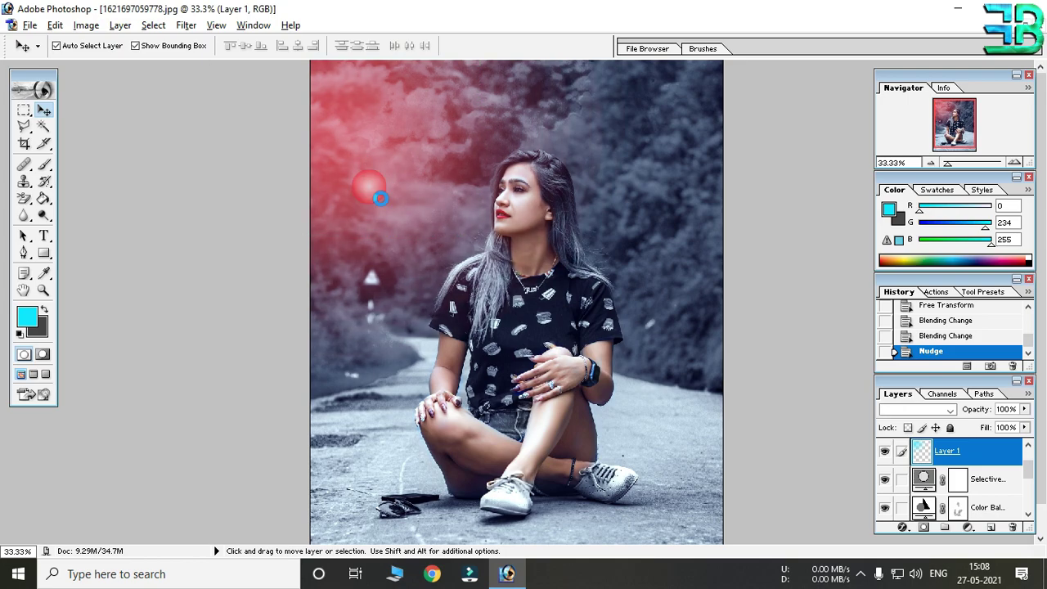
pyautogui.click(698, 347)
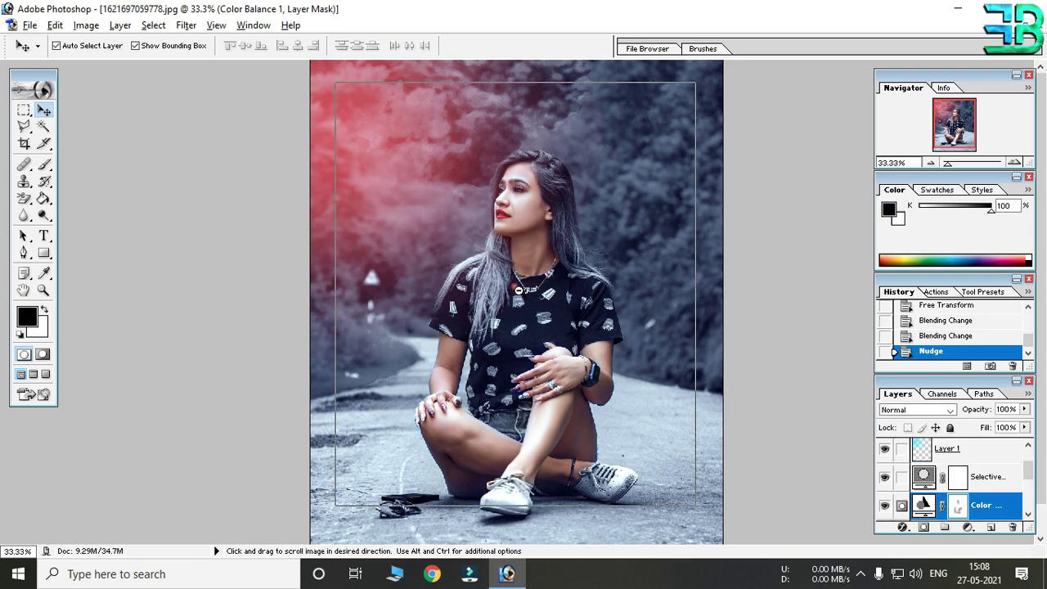
# - Reduce the opacity of the red glow on Layer 1 to 82%
pyautogui.hotkey('ctrl', '-')
pyautogui.hotkey('ctrl', '-')
pyautogui.click(483, 191)
pyautogui.click(1024, 409)
pyautogui.moveTo(1012, 420)
pyautogui.mouseDown()
pyautogui.moveTo(994, 427)
pyautogui.moveTo(1011, 432)
pyautogui.mouseUp()
pyautogui.click(968, 447)
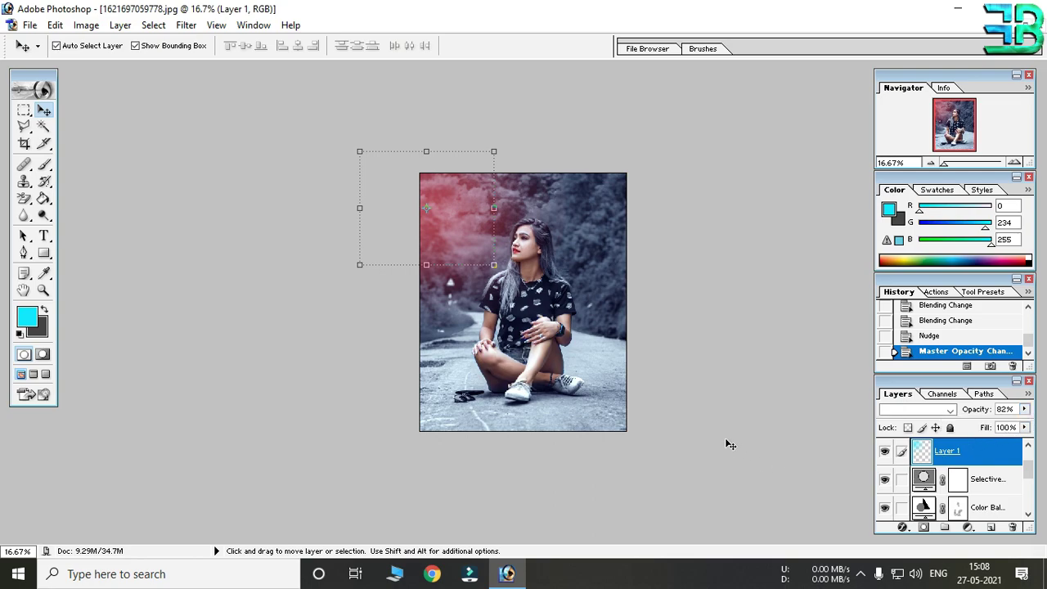
# - Examine the woman's legs up close and check the overall look of the photo with the softened glow
pyautogui.click(627, 391)
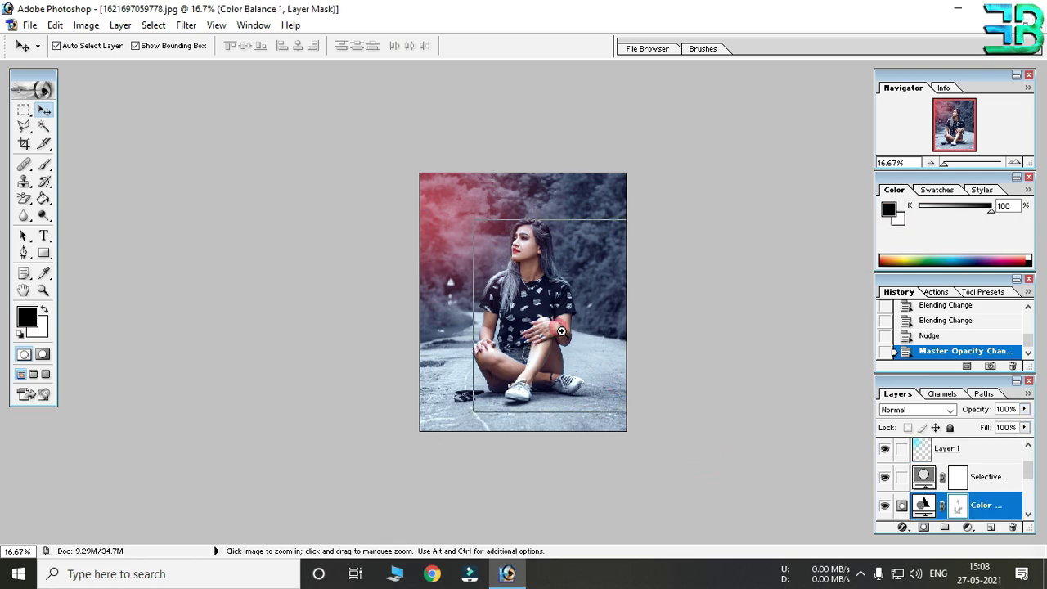
pyautogui.click(565, 331)
pyautogui.keyDown('alt'); pyautogui.click(612, 341); pyautogui.keyUp('alt')
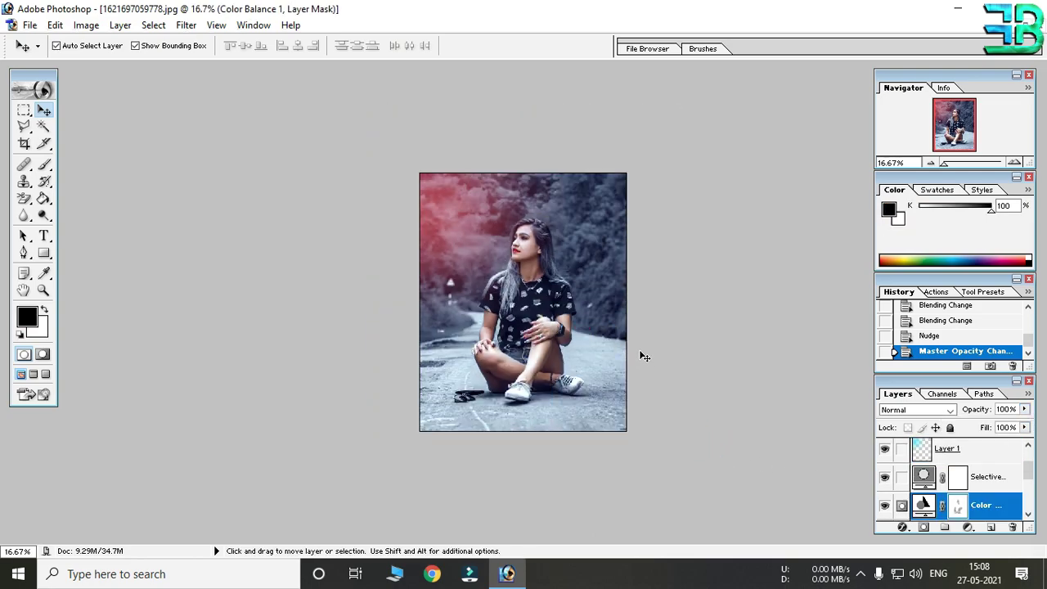
pyautogui.moveTo(533, 352); pyautogui.dragTo(567, 375)
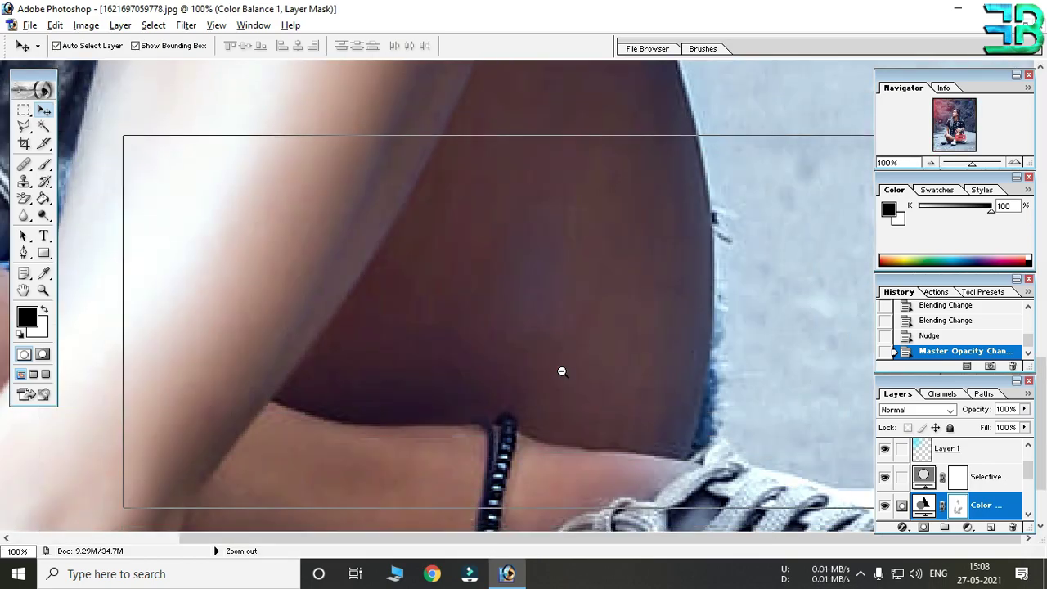
pyautogui.keyDown('alt'); pyautogui.click(561, 371); pyautogui.keyUp('alt')
pyautogui.keyDown('alt'); pyautogui.click(561, 371); pyautogui.keyUp('alt')
pyautogui.keyDown('alt'); pyautogui.click(561, 371); pyautogui.keyUp('alt')
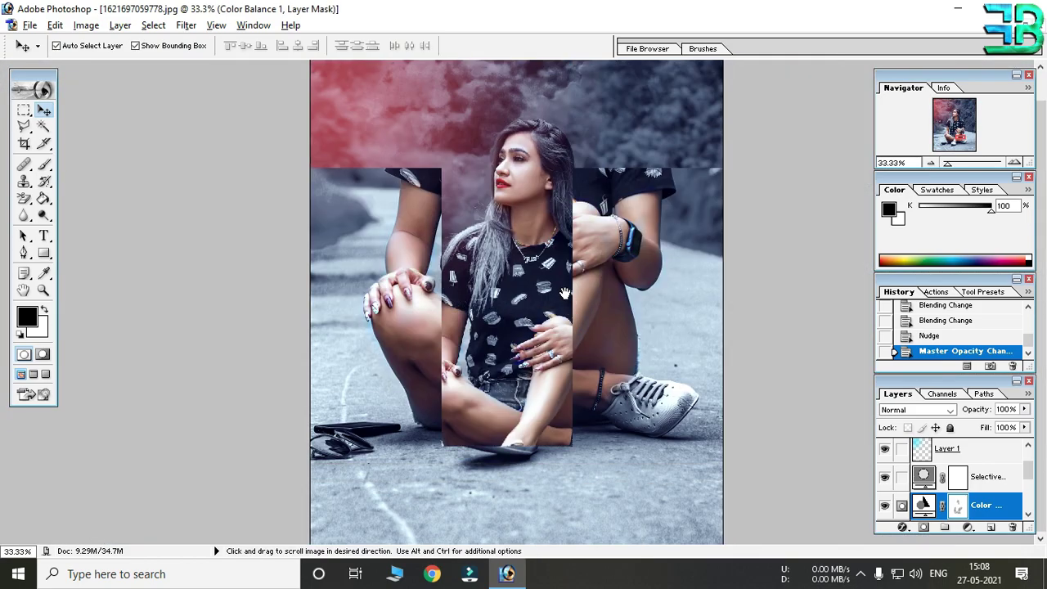